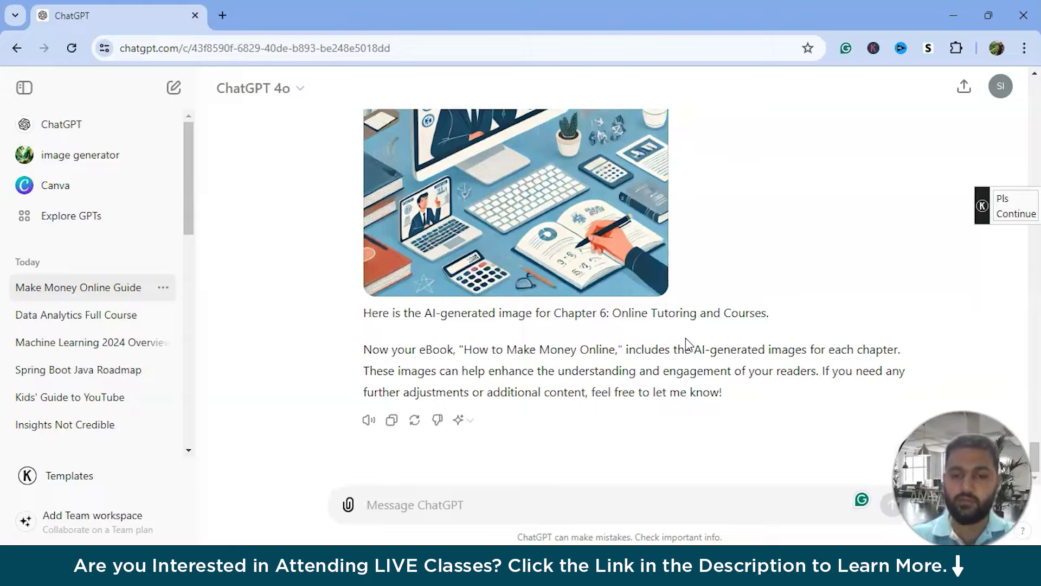
Review the eBook conversation from the Chapter 1 Freelancing text through the AI-generated images for each chapter.
scroll(686, 343, up, 20)
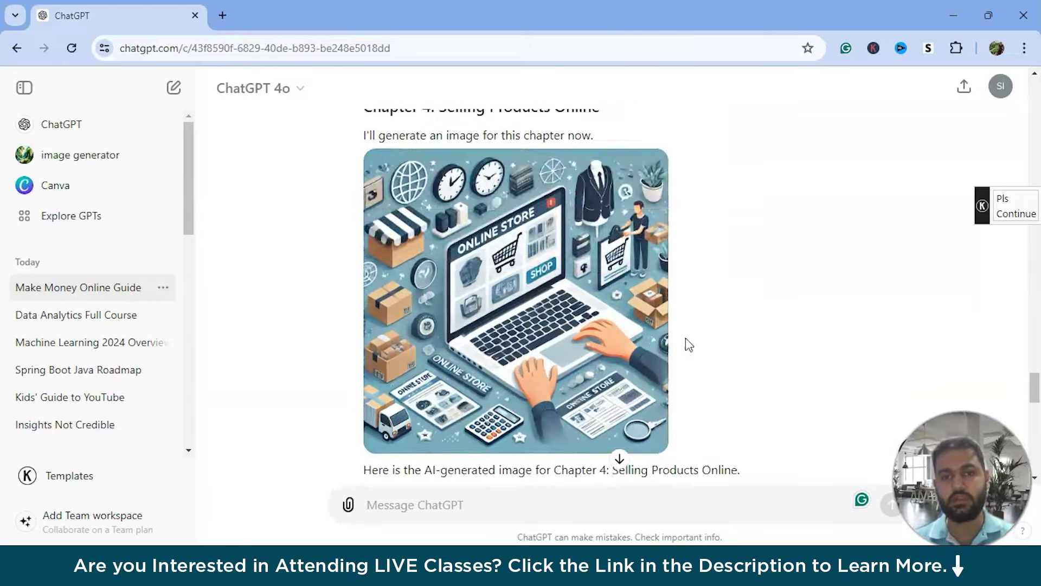
scroll(688, 344, up, 20)
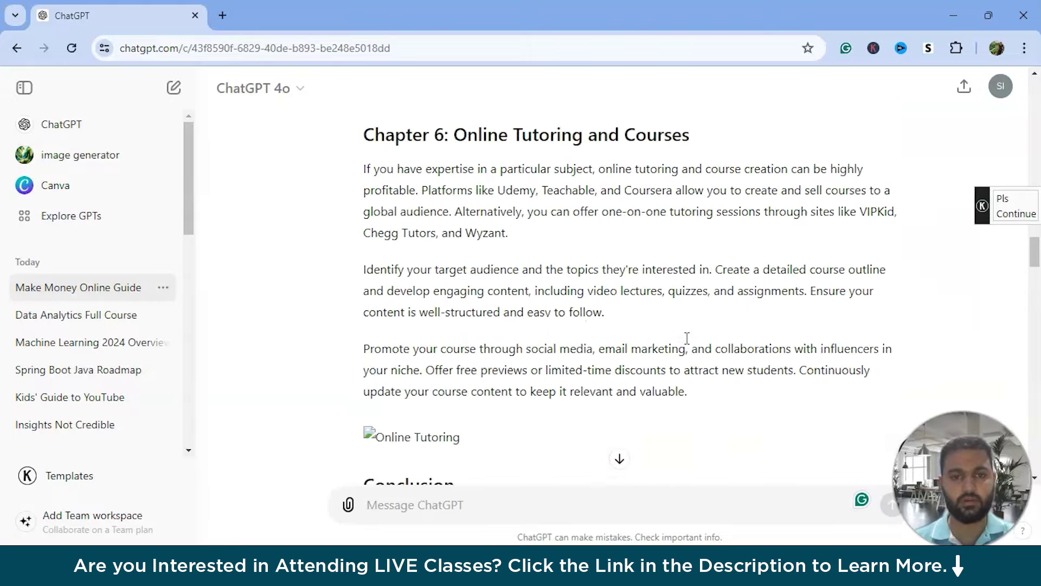
scroll(687, 344, up, 20)
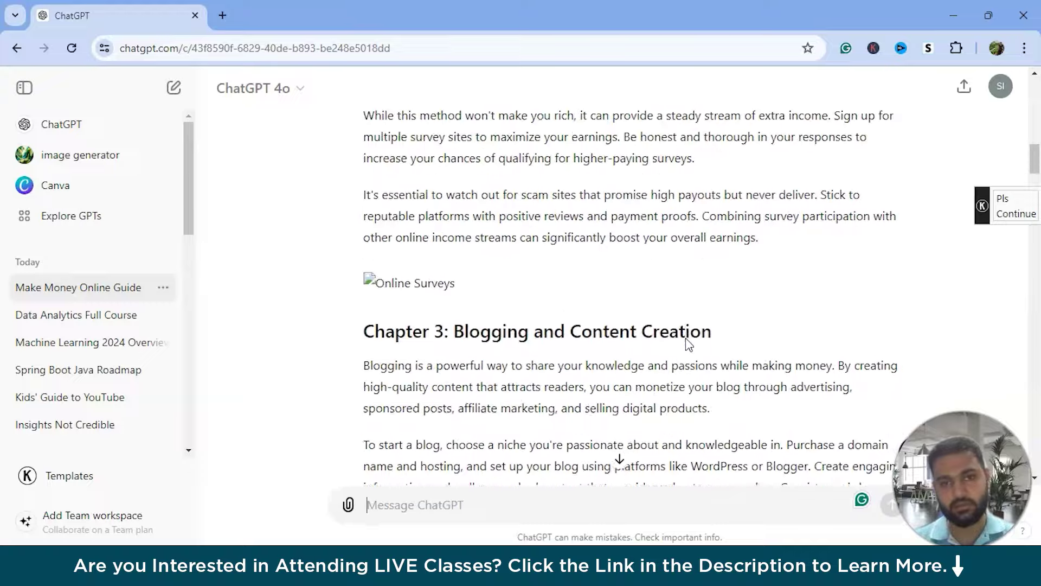
scroll(687, 344, up, 10)
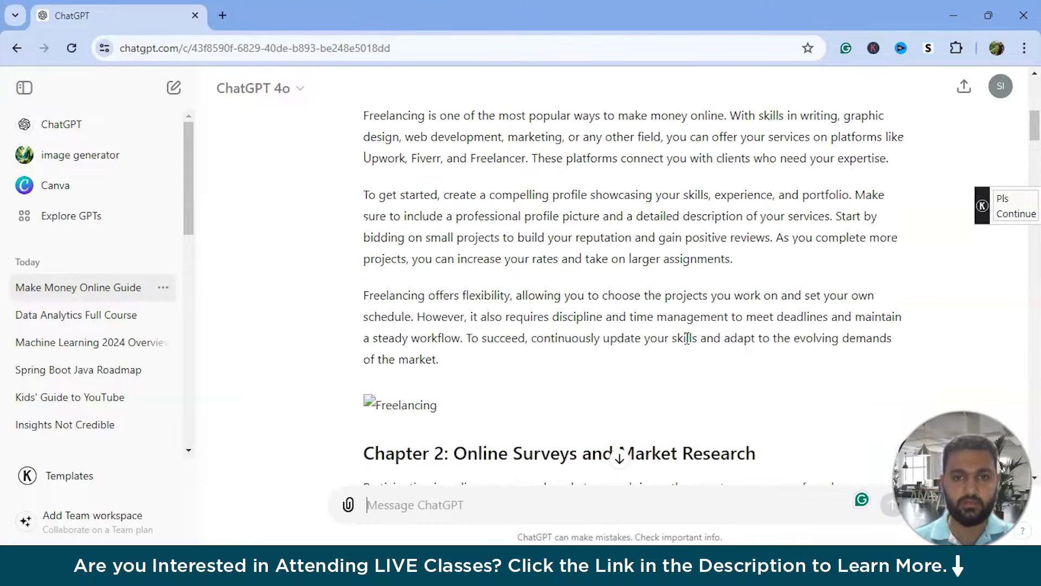
scroll(688, 337, up, 3)
scroll(688, 342, down, 20)
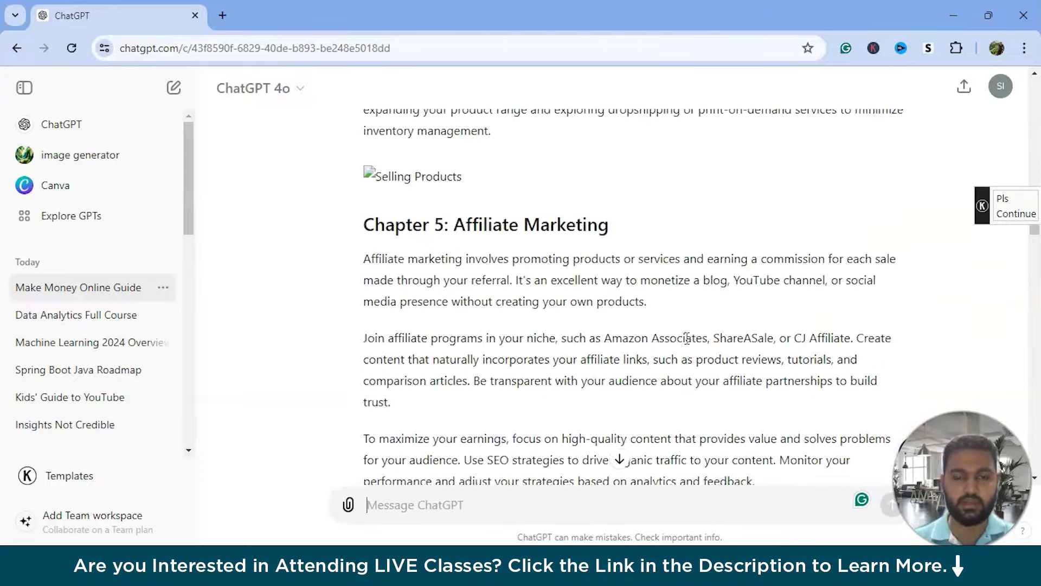
scroll(689, 345, down, 20)
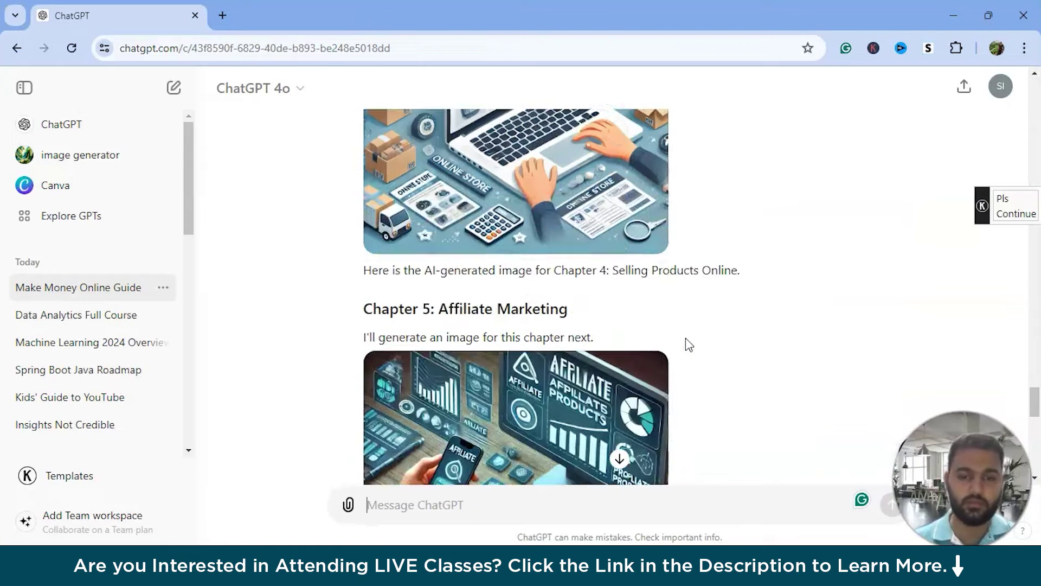
scroll(688, 345, down, 1)
Send the prompt "can you include these images inbetween the chapters above and then show it to me".
text(can you incl)
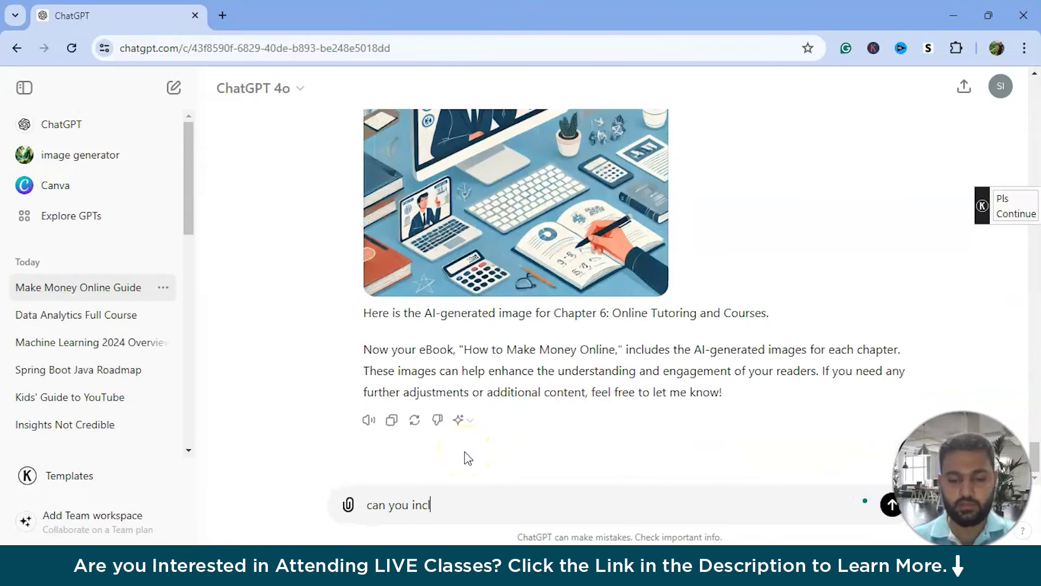
text(ude these i)
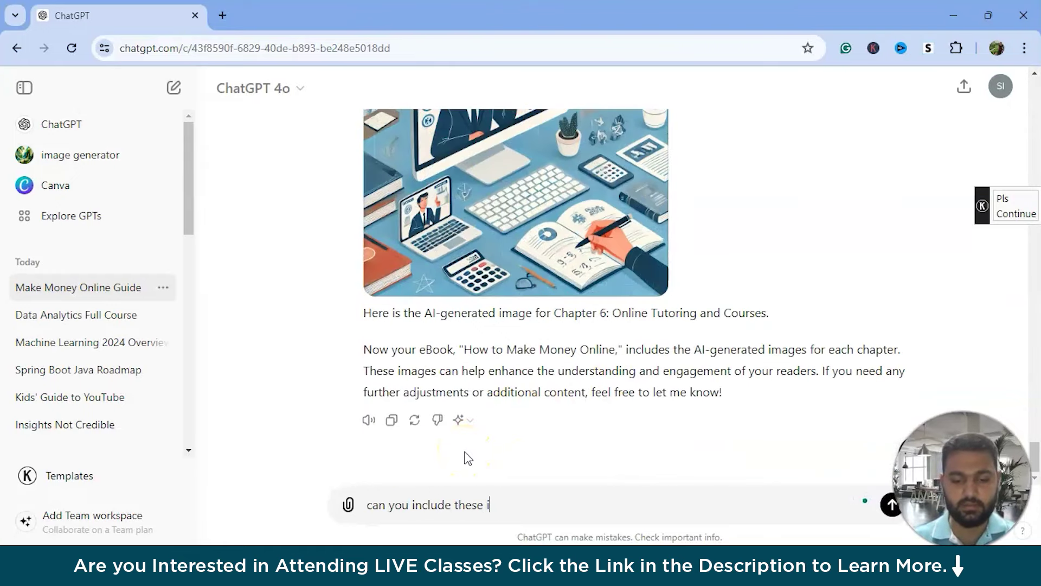
text(mages inb)
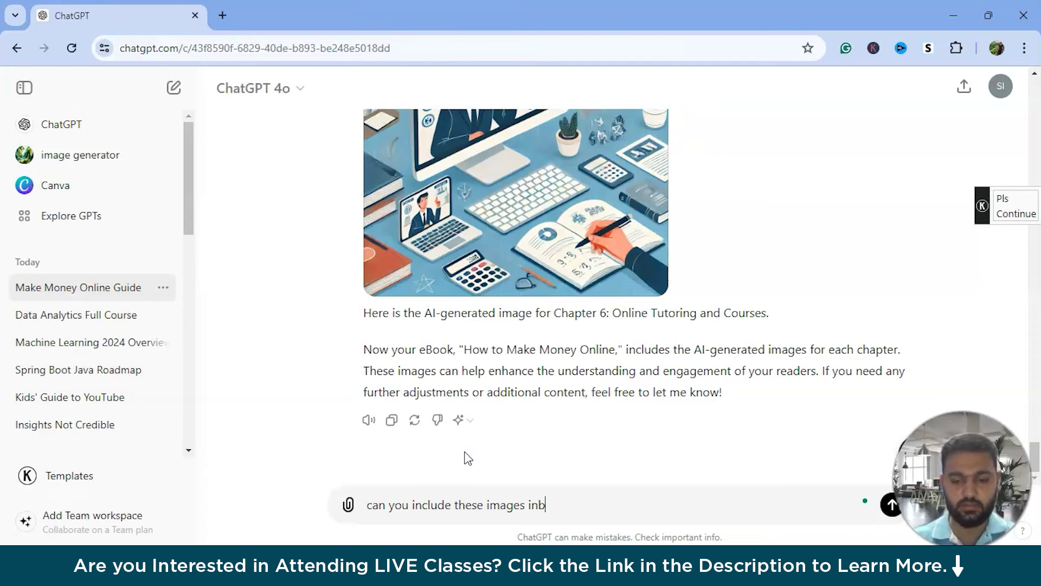
text(etween the c)
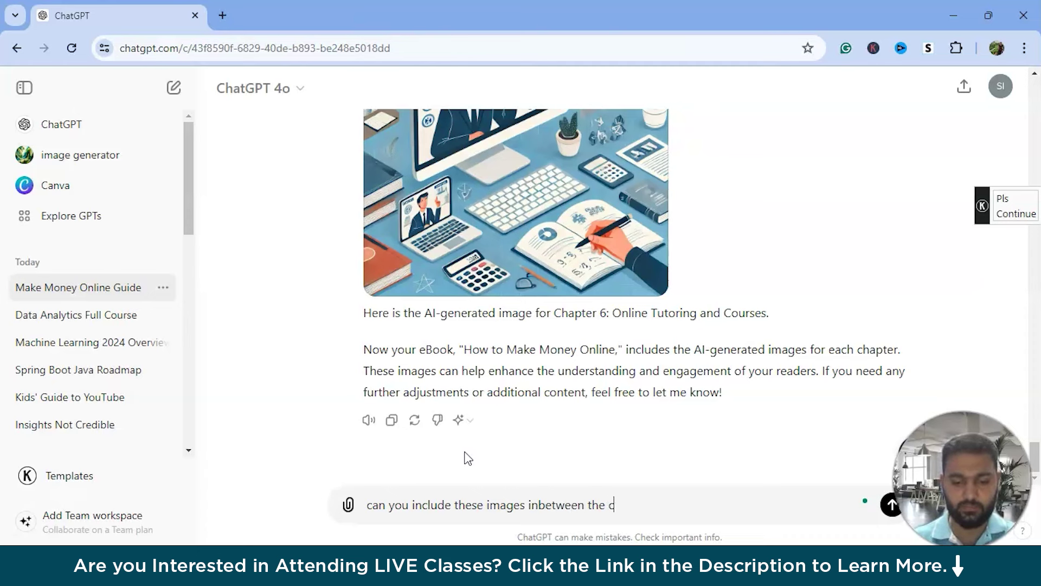
text(hapters t)
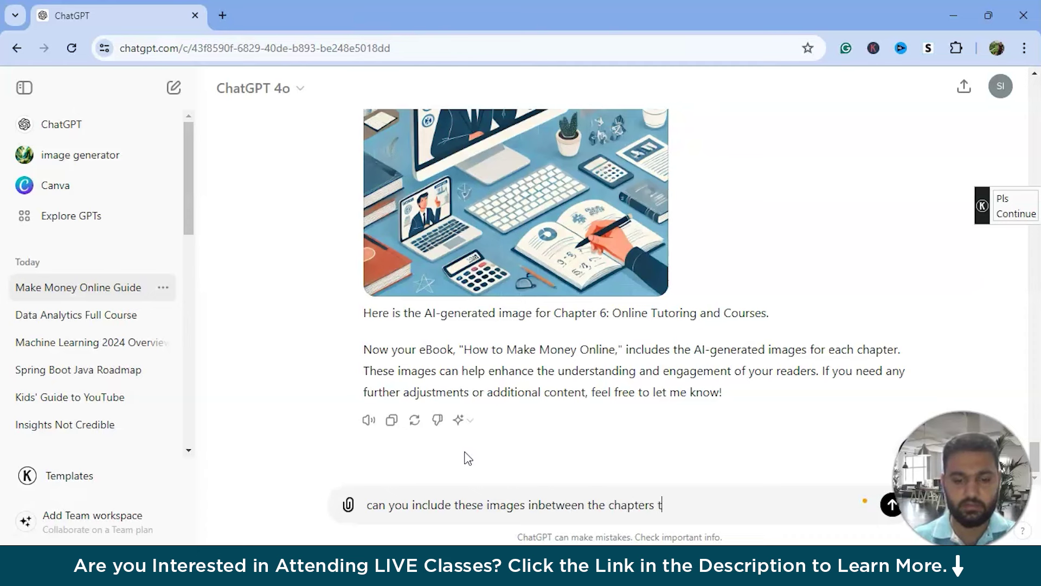
key(BackSpace)
text(abo)
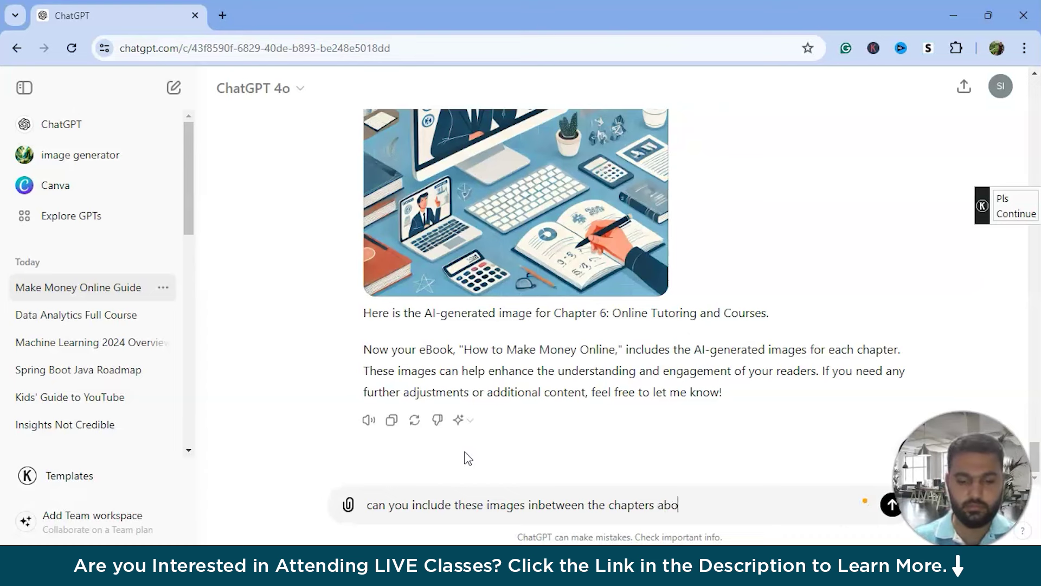
text(ve and then )
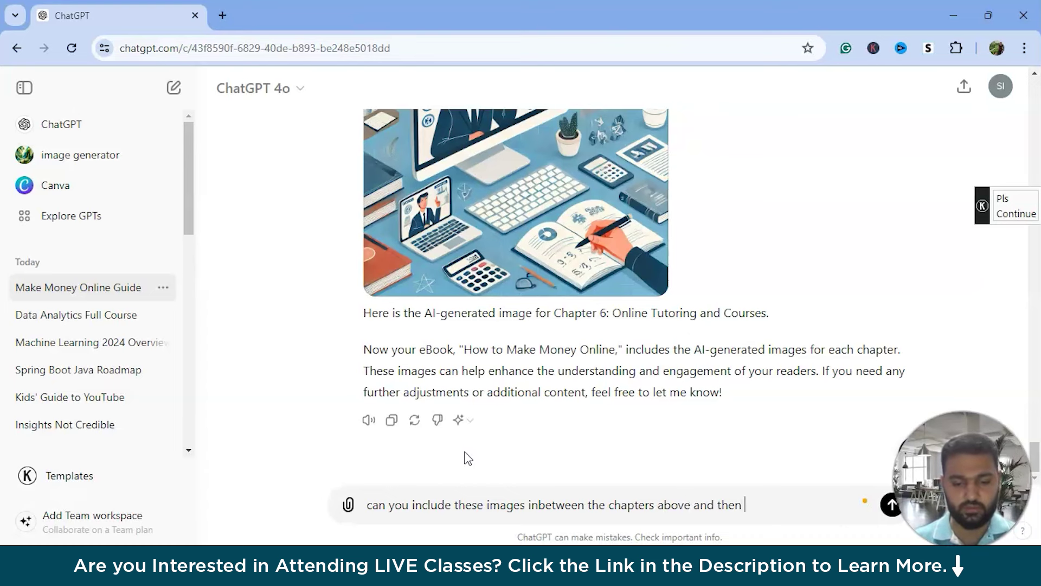
text(show it to me)
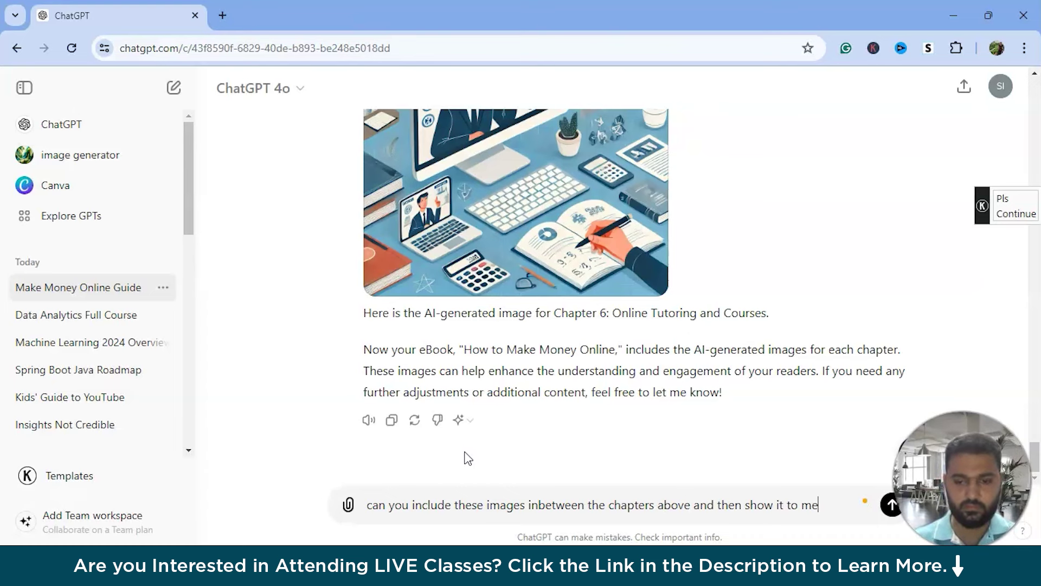
key(Return)
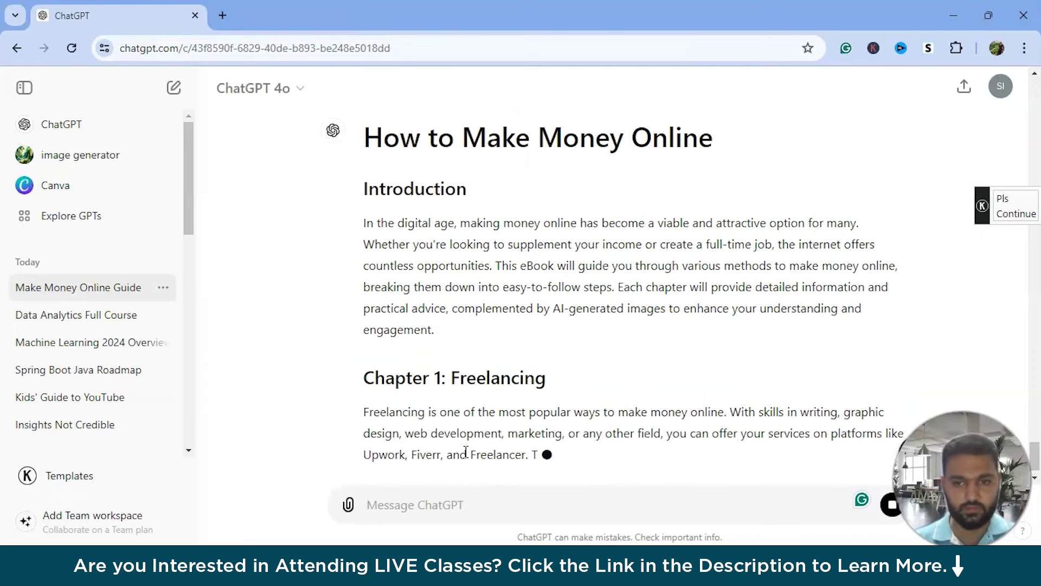
Send the prompt "compile all the tables , chapters, images properly into a document file".
click(633, 273)
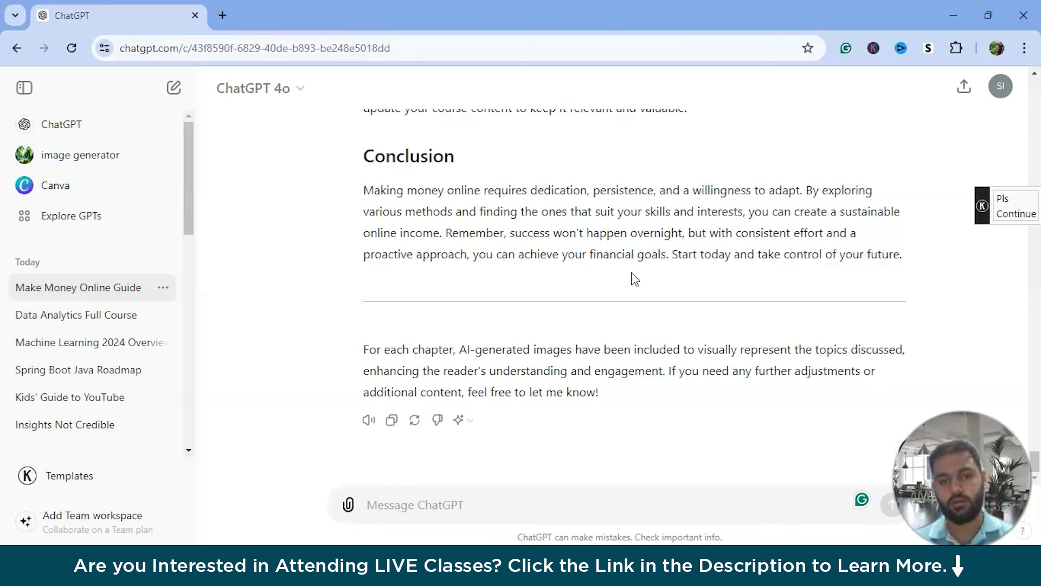
text(compile )
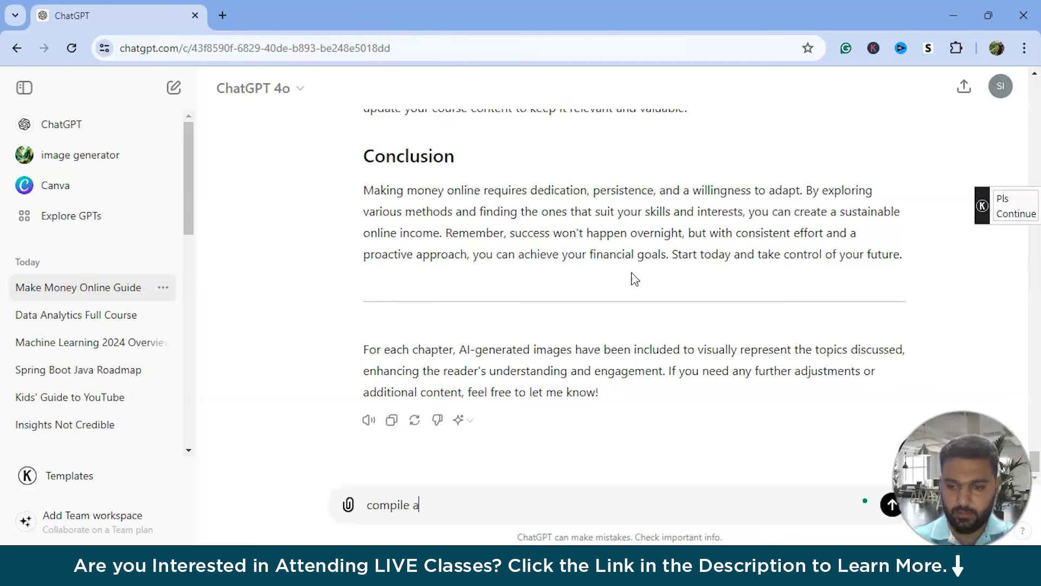
text(all the tab)
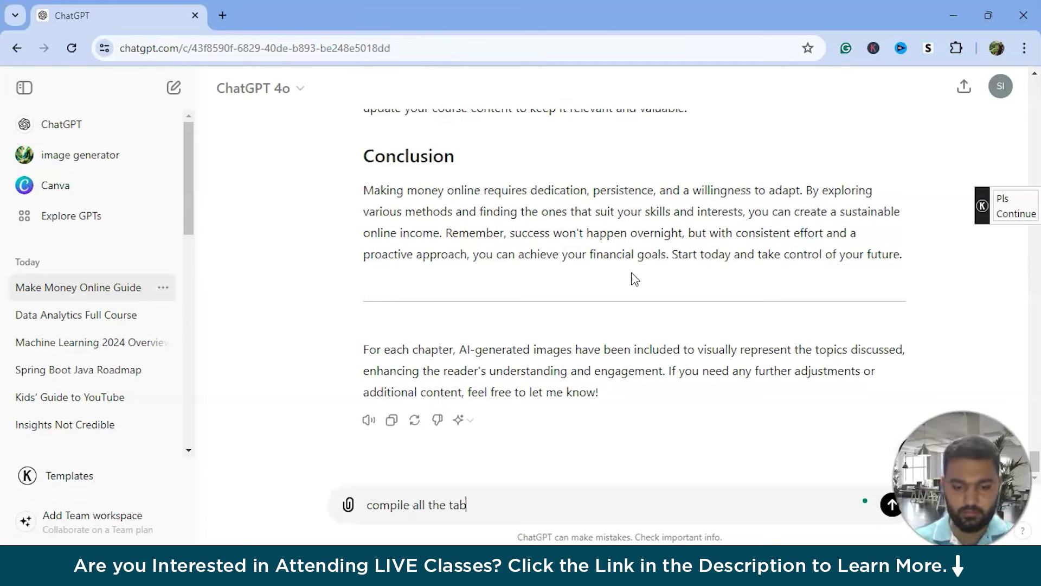
text(les , ch)
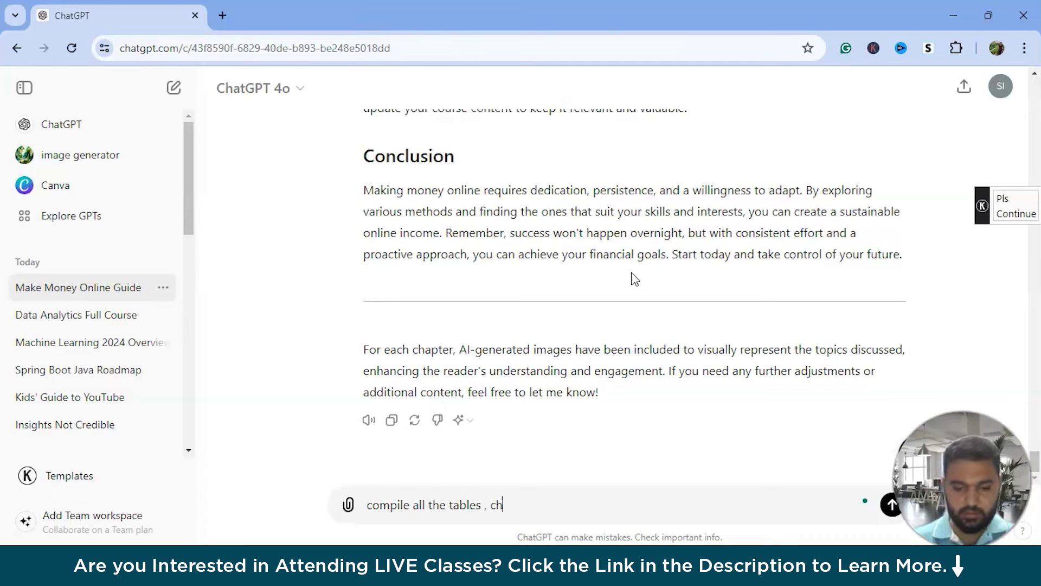
text(atters )
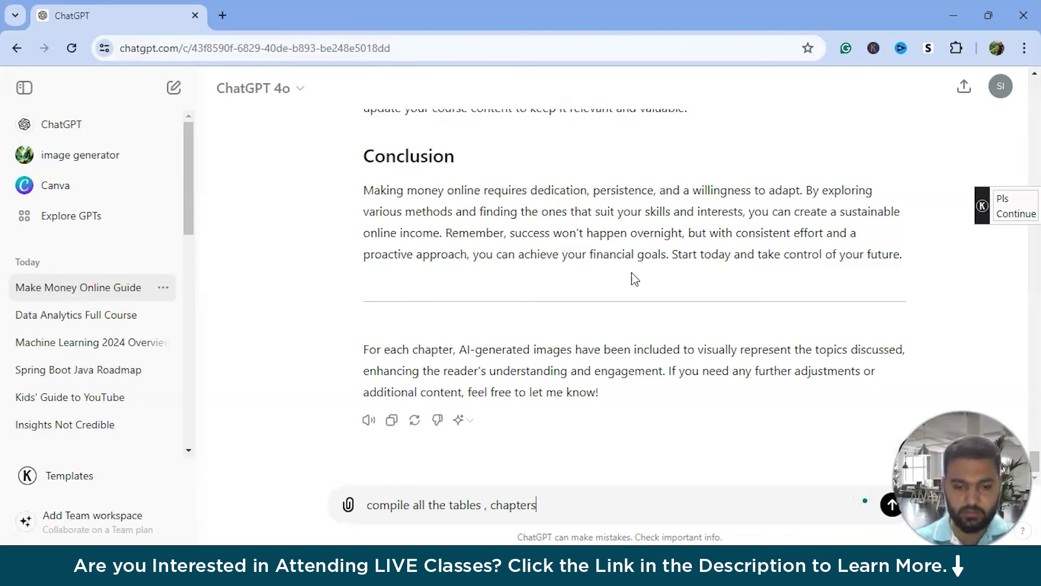
text(properly)
key(ctrl+BackSpace)
key(BackSpace)
text(, im)
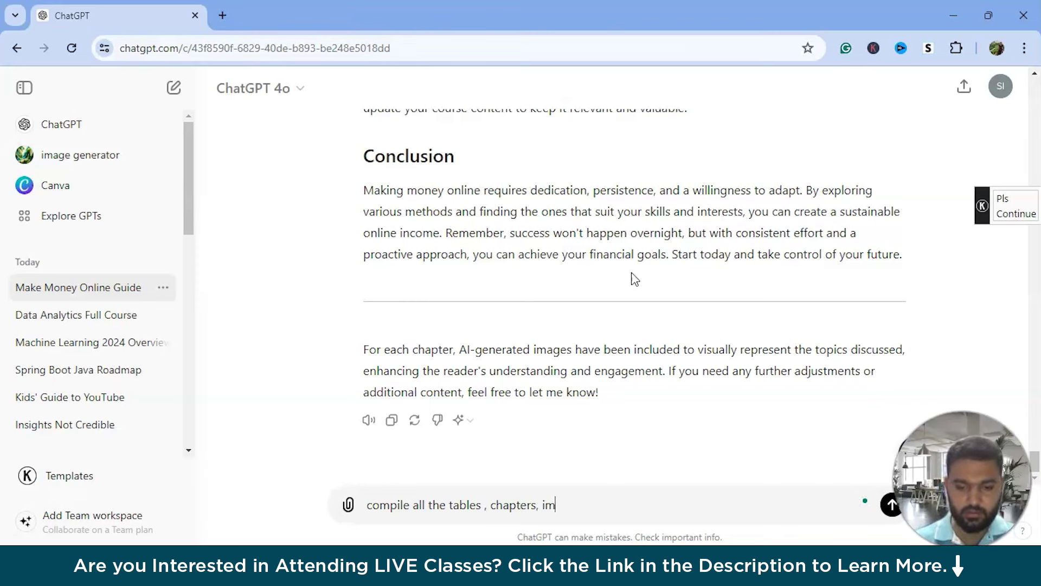
text(ages prop)
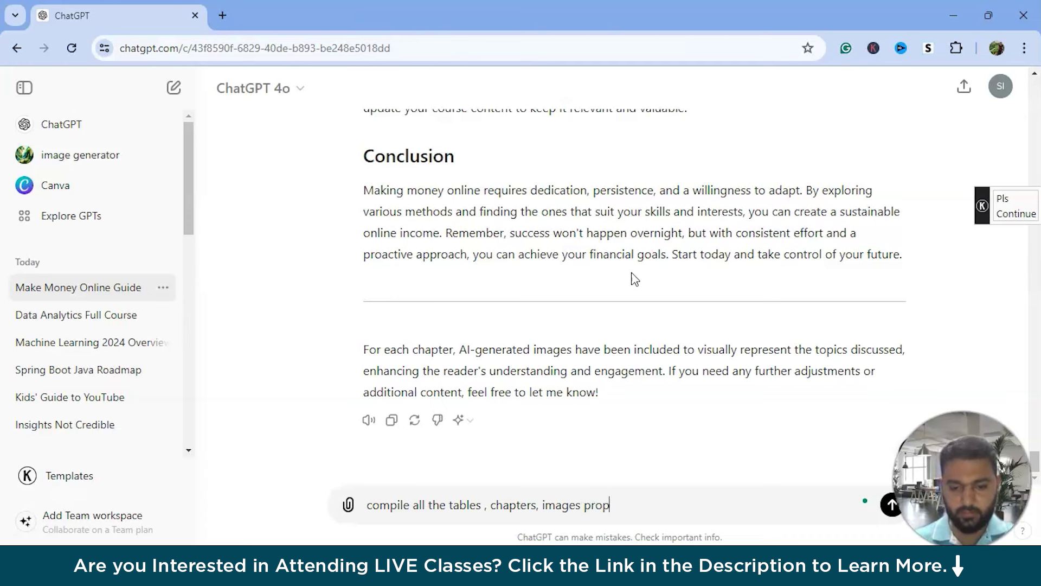
text(erly into a )
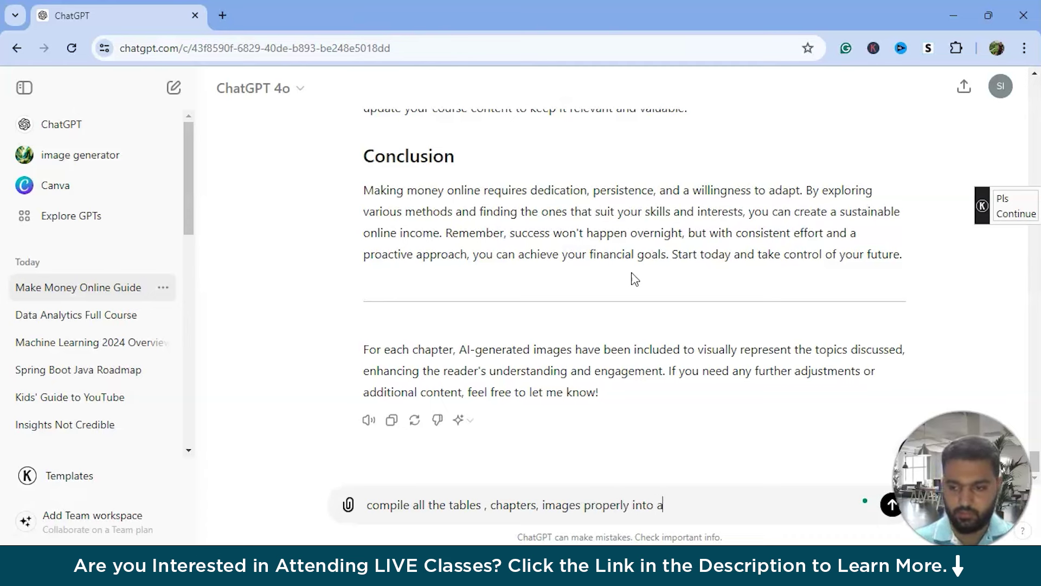
text(document file)
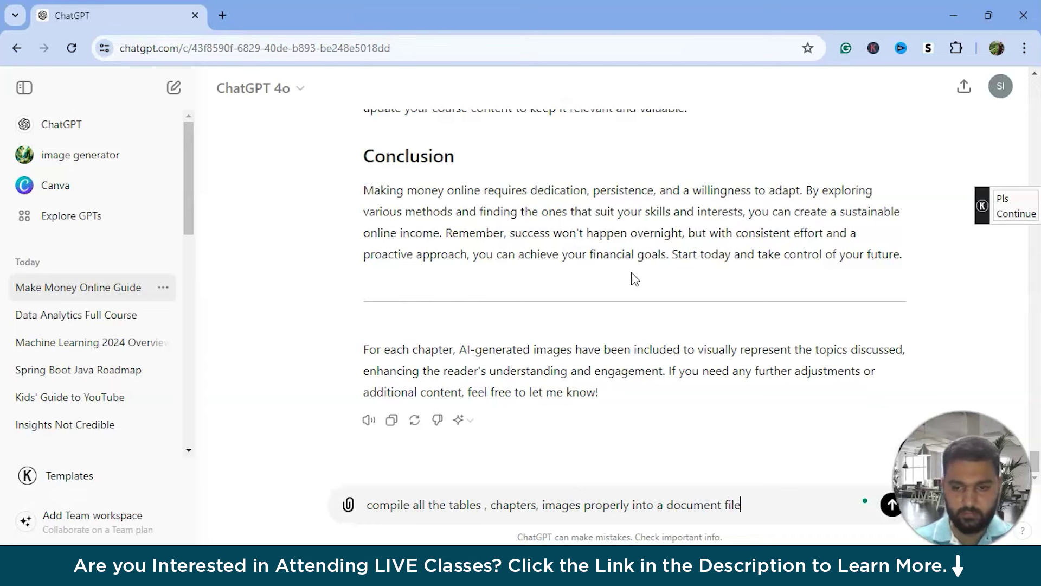
key(Return)
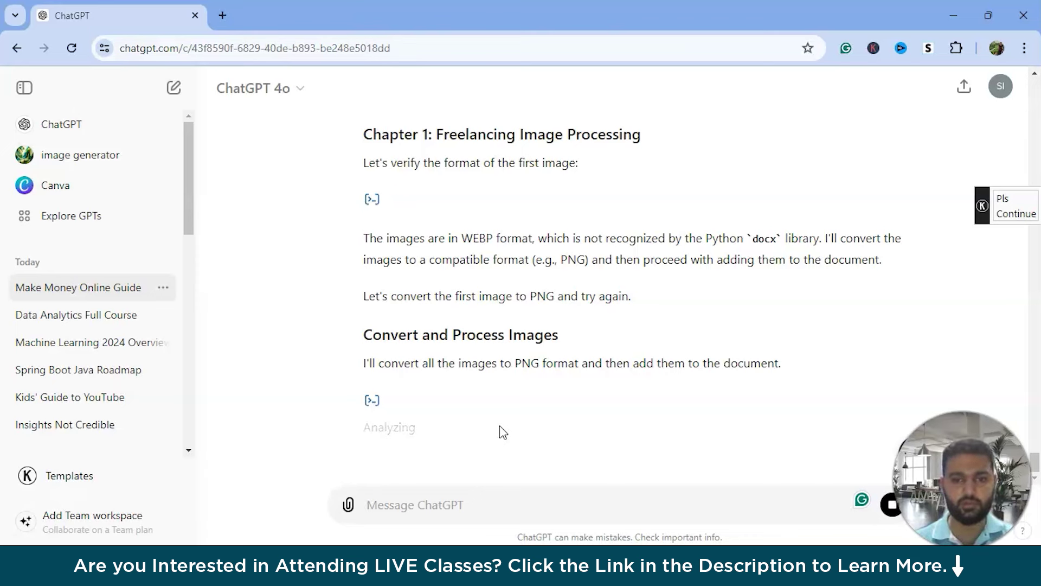
Stop the response being generated and copy the text of the sent prompt about compiling everything into a document file.
click(889, 514)
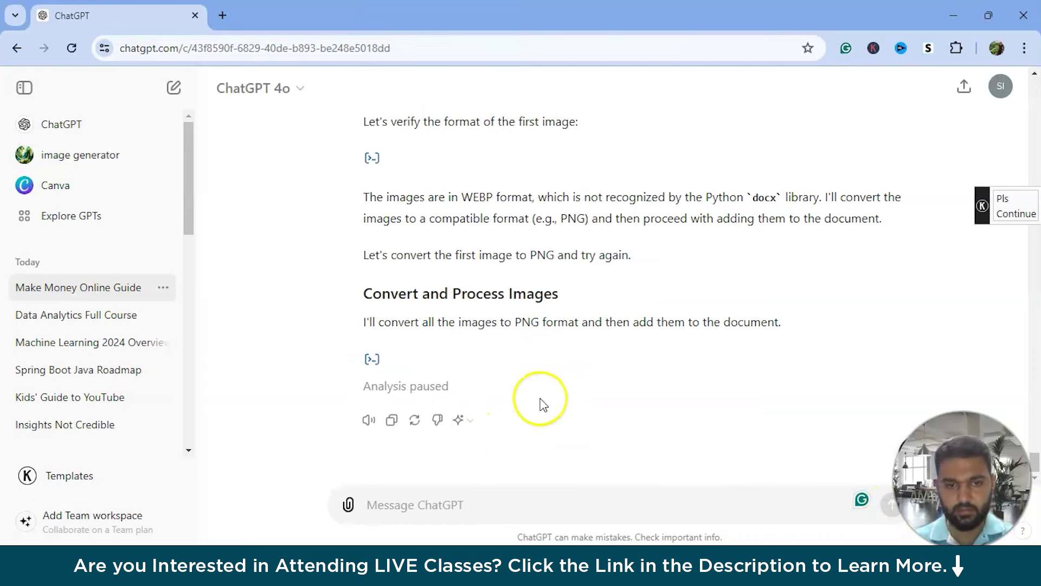
scroll(603, 382, up, 5)
scroll(603, 383, up, 2)
mouse_move(598, 383)
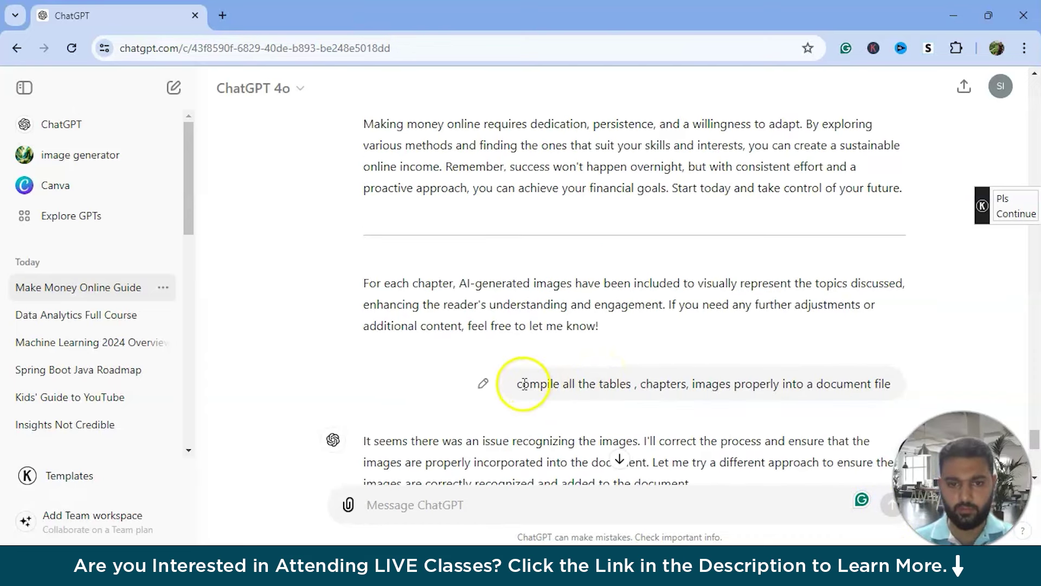
drag(518, 391, 919, 365)
key(ctrl+c)
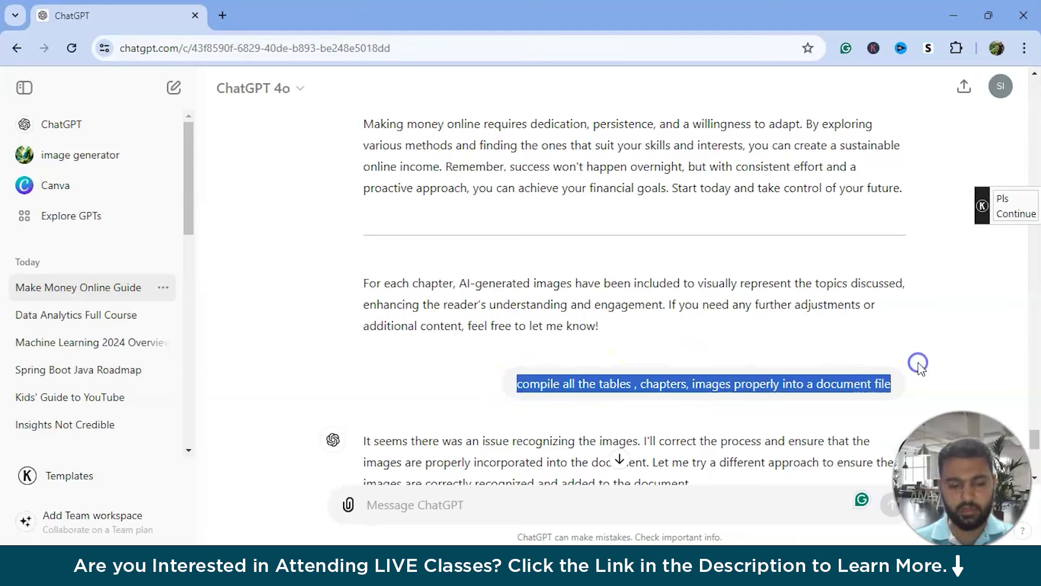
Send the copied prompt again with the added instruction "Convert the images into jpeg format.".
click(619, 460)
click(489, 503)
key(ctrl+v)
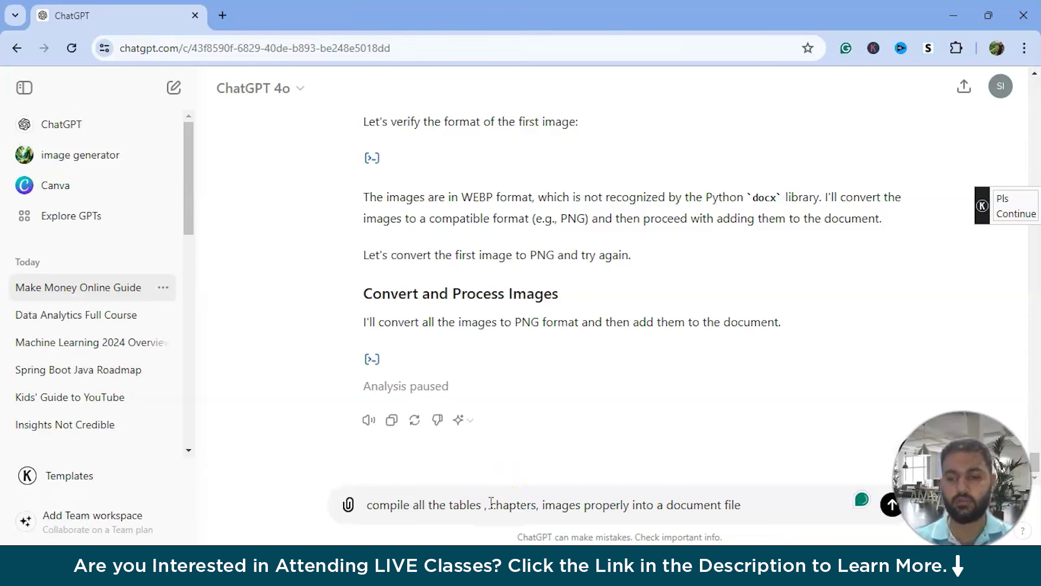
text(. )
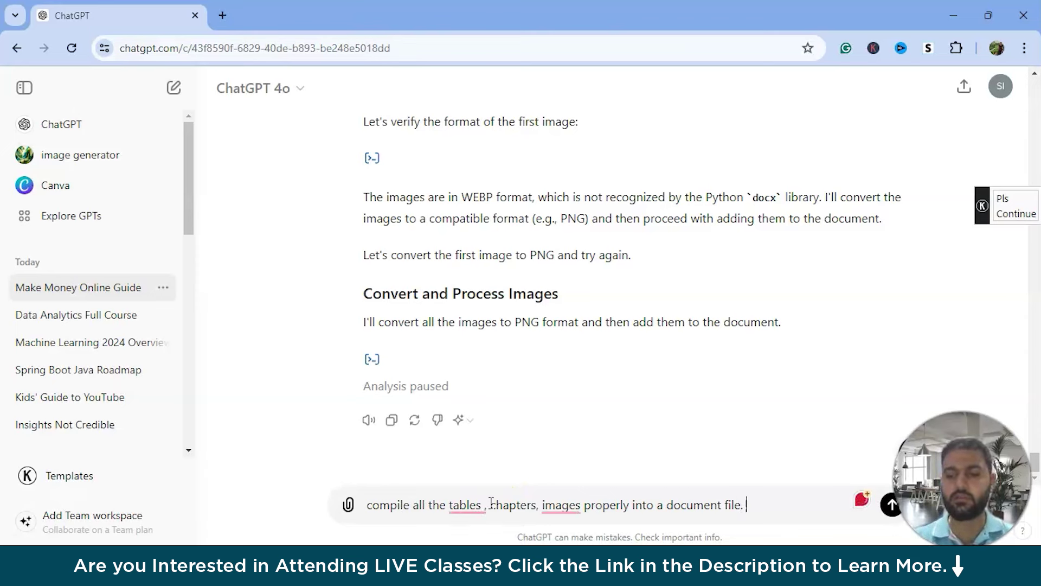
text(Convert the images into jpeg forma)
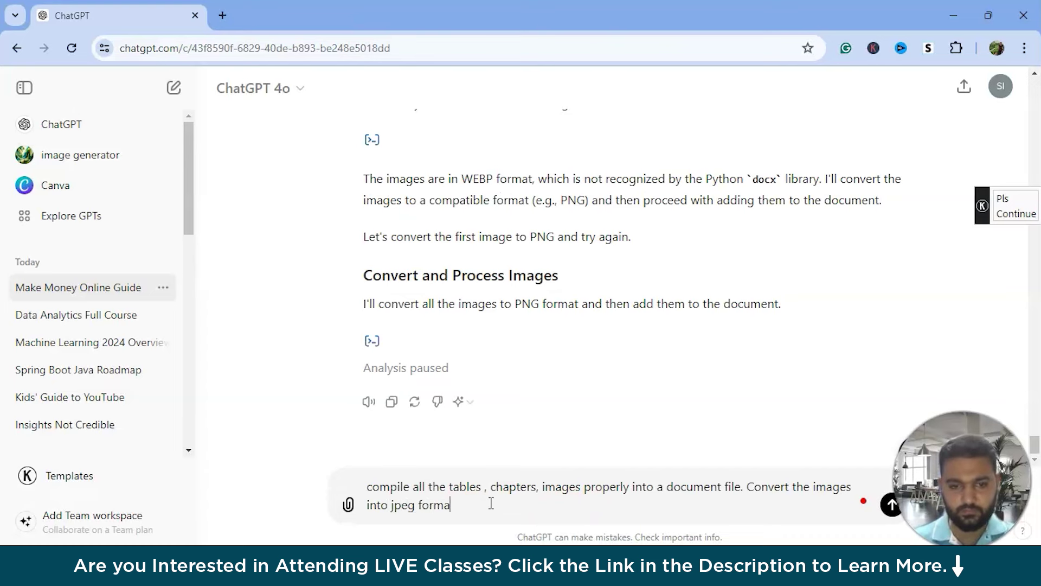
text(t.)
key(Return)
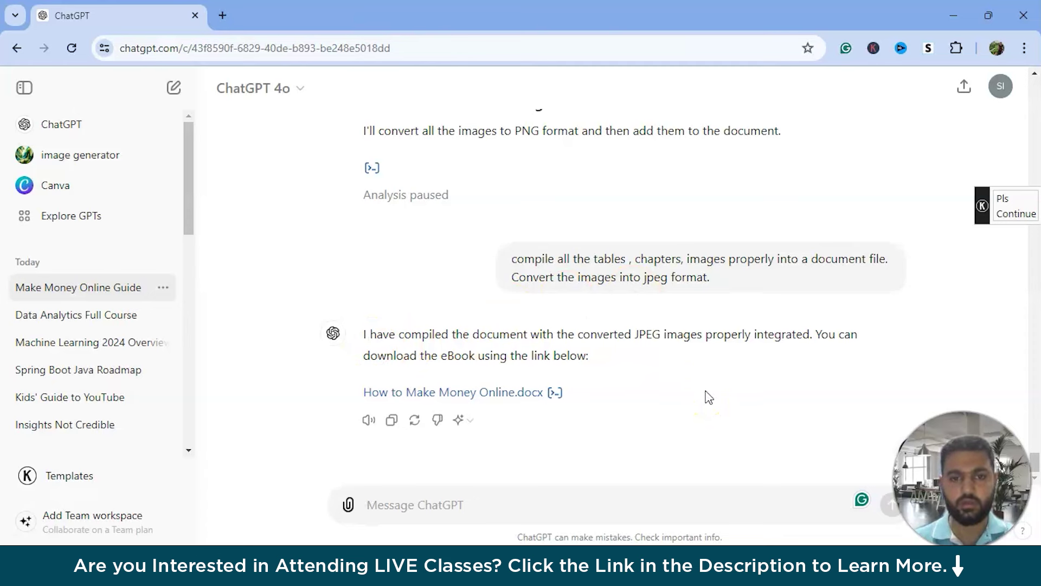
Download the "How to Make Money Online.docx" eBook and show the downloaded file in its folder.
click(512, 402)
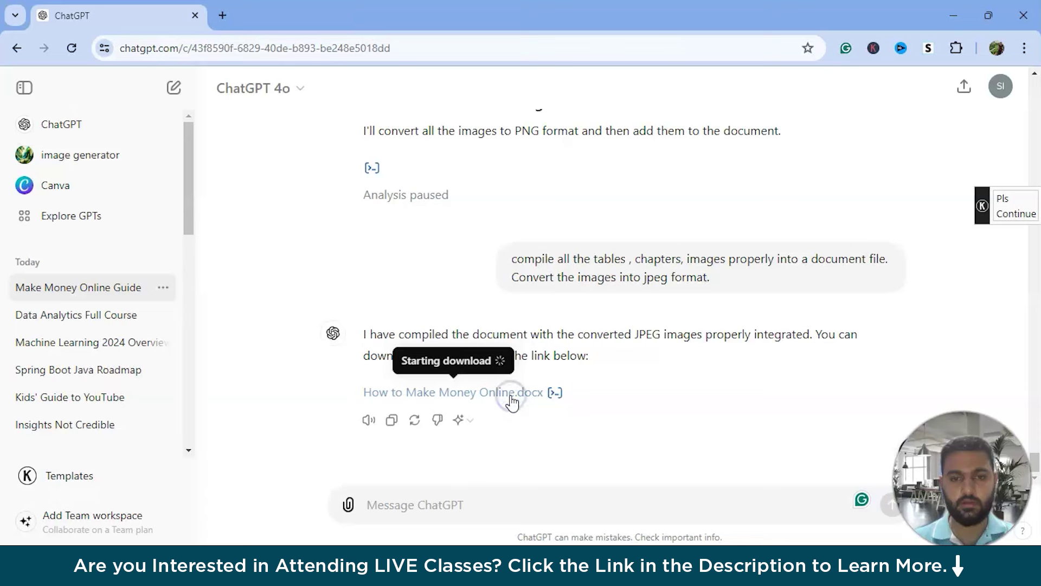
click(967, 50)
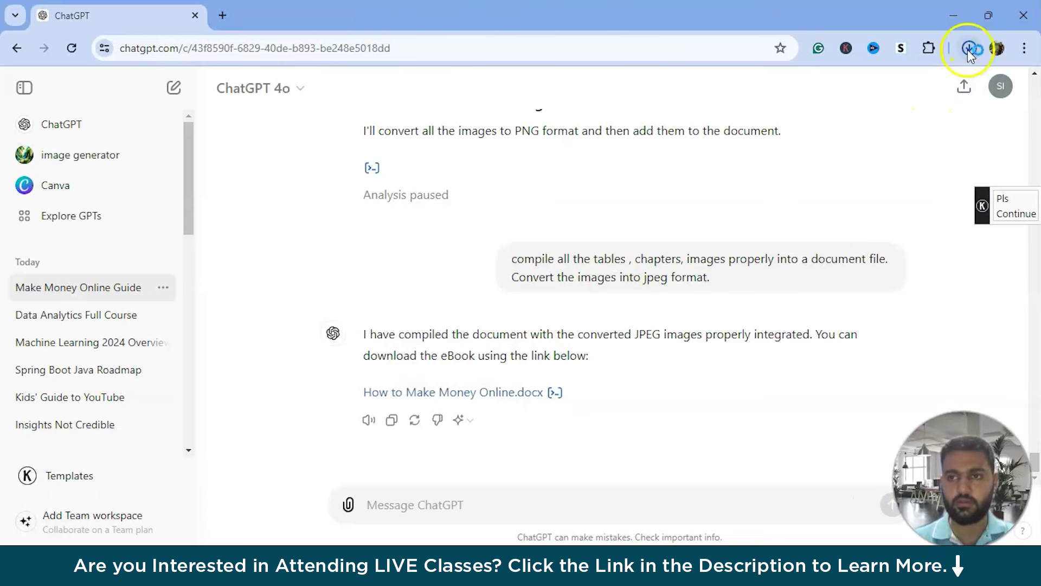
click(929, 116)
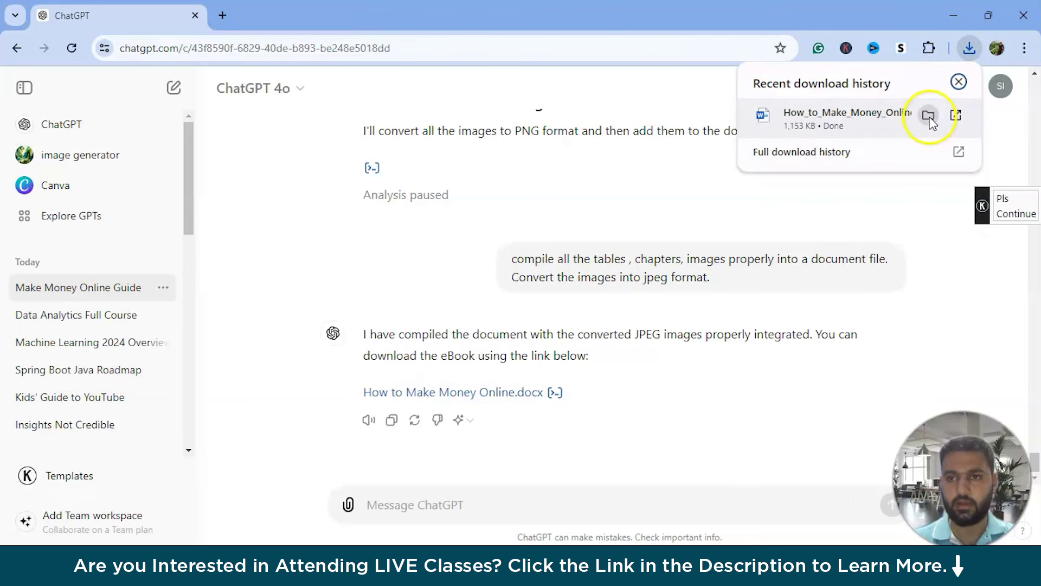
Open the downloaded How_to_Make_Money_Online document in Word, loading the saved Normal template changes when asked, and enable editing.
double_click(441, 241)
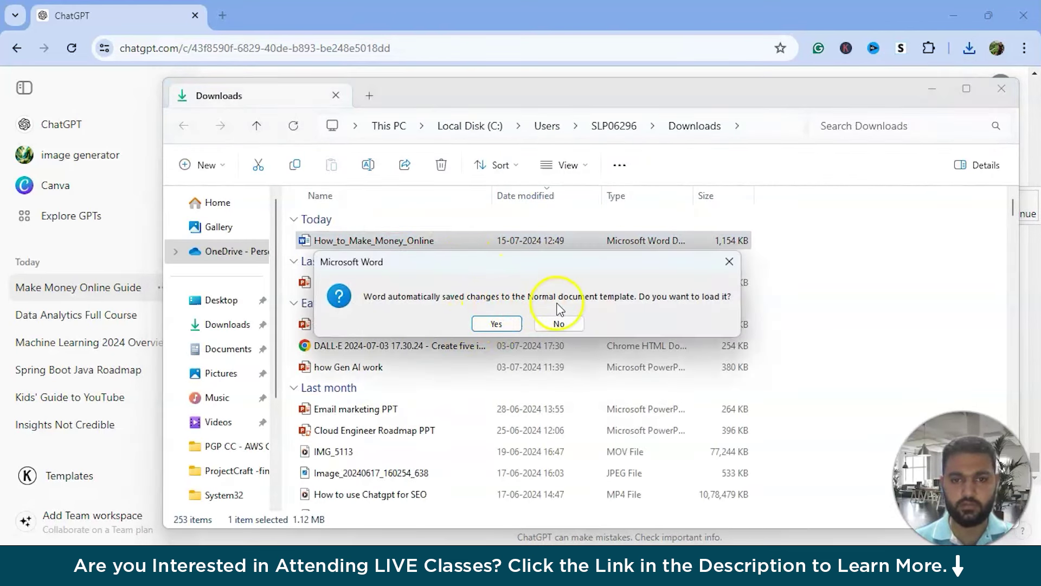
click(496, 324)
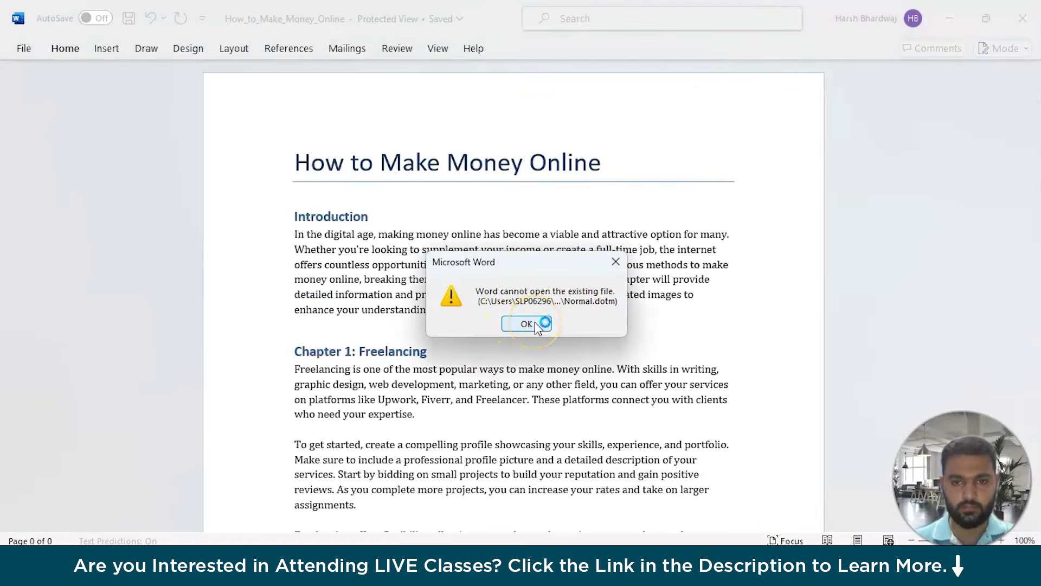
click(526, 323)
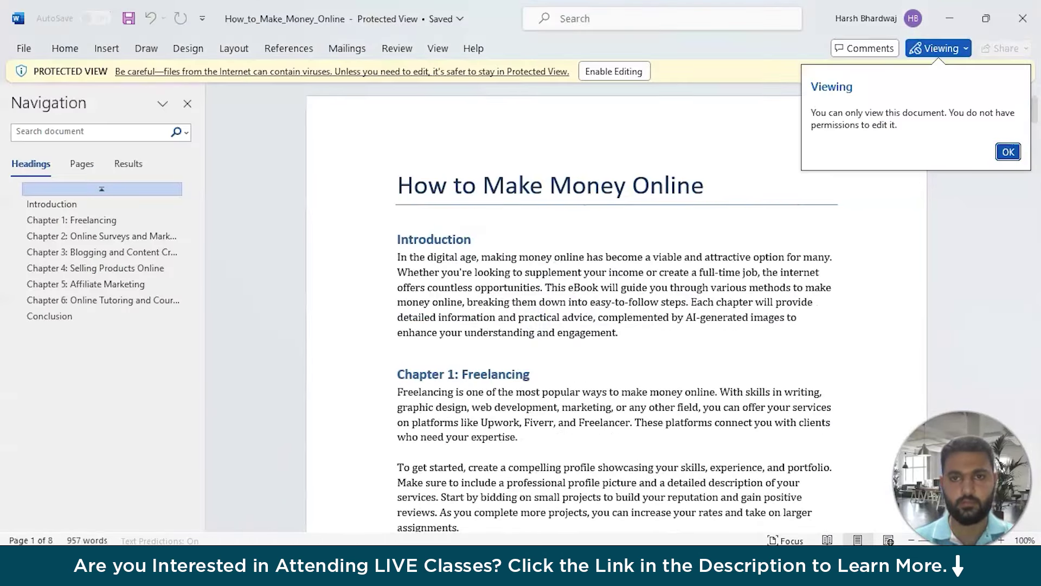
click(608, 70)
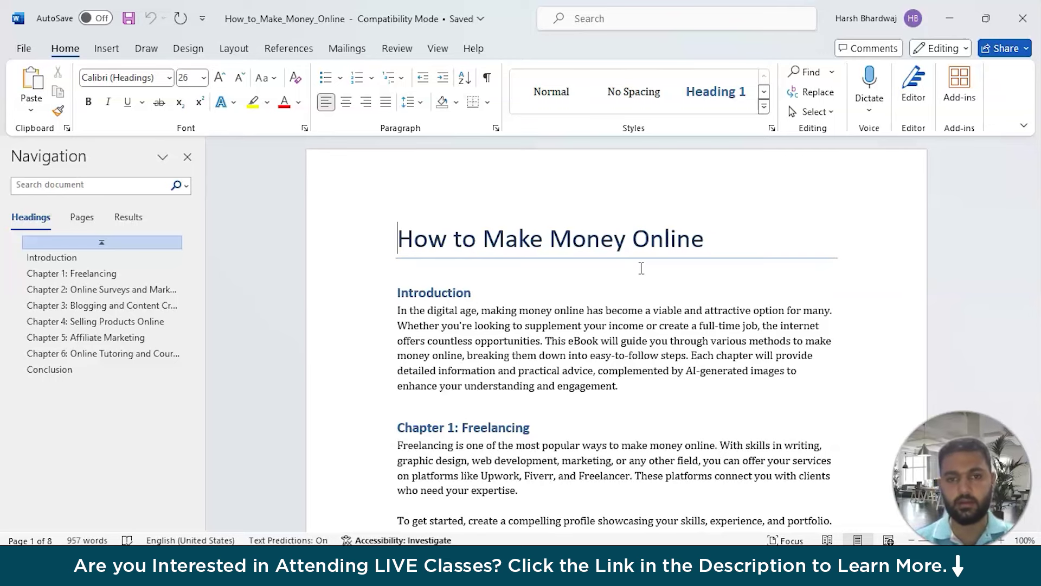
Review the eBook's title, the Introduction and the opening text of Chapter 1: Freelancing.
scroll(641, 268, down, 3)
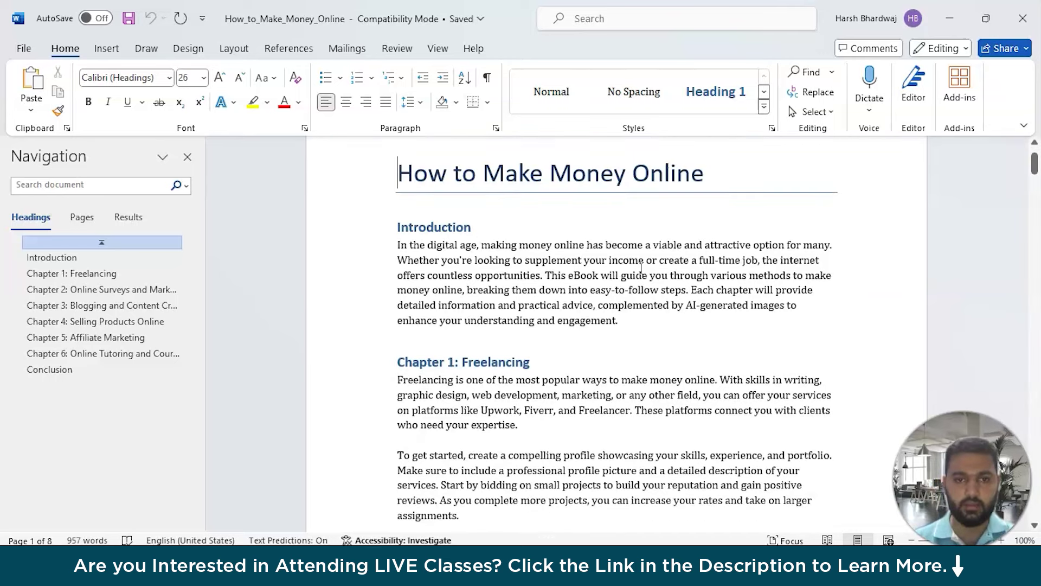
scroll(641, 268, down, 3)
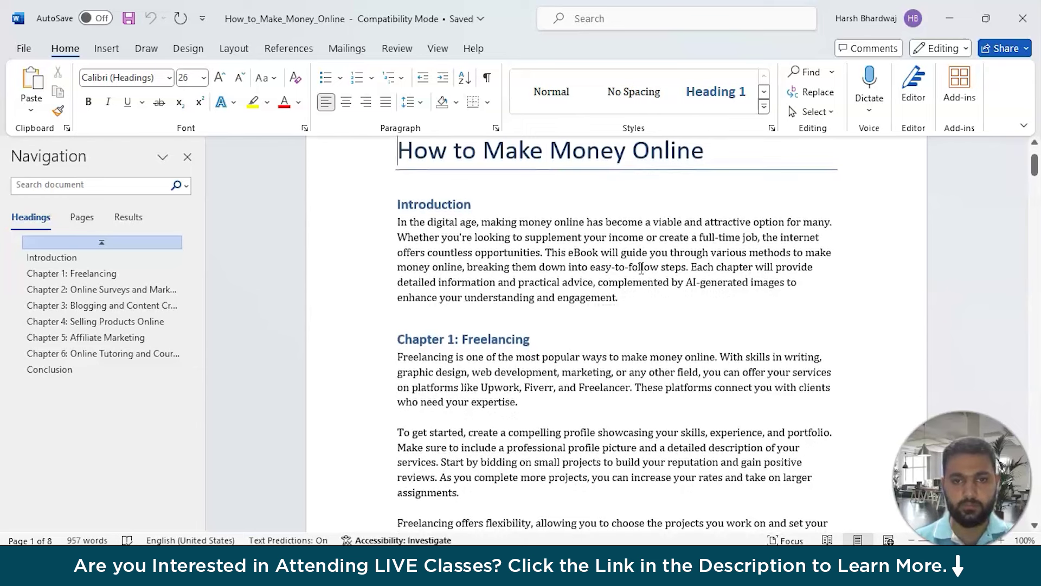
drag(641, 268, 569, 274)
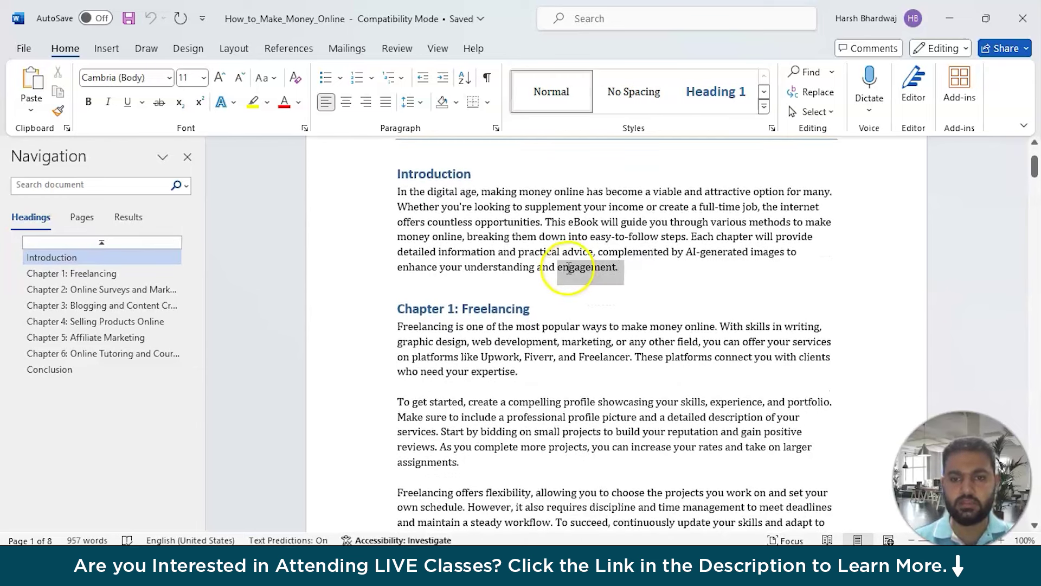
click(585, 325)
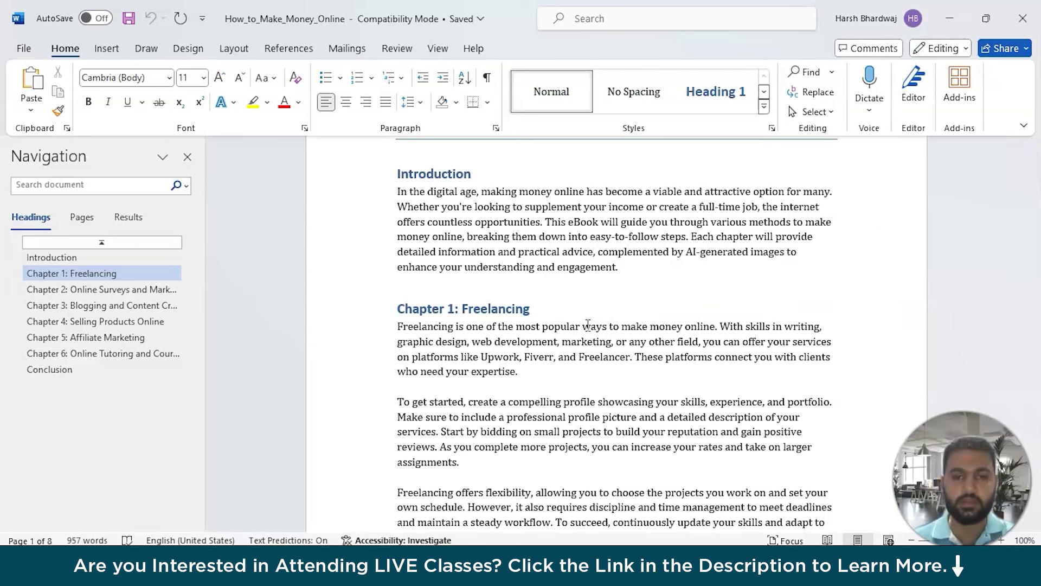
scroll(587, 323, up, 2)
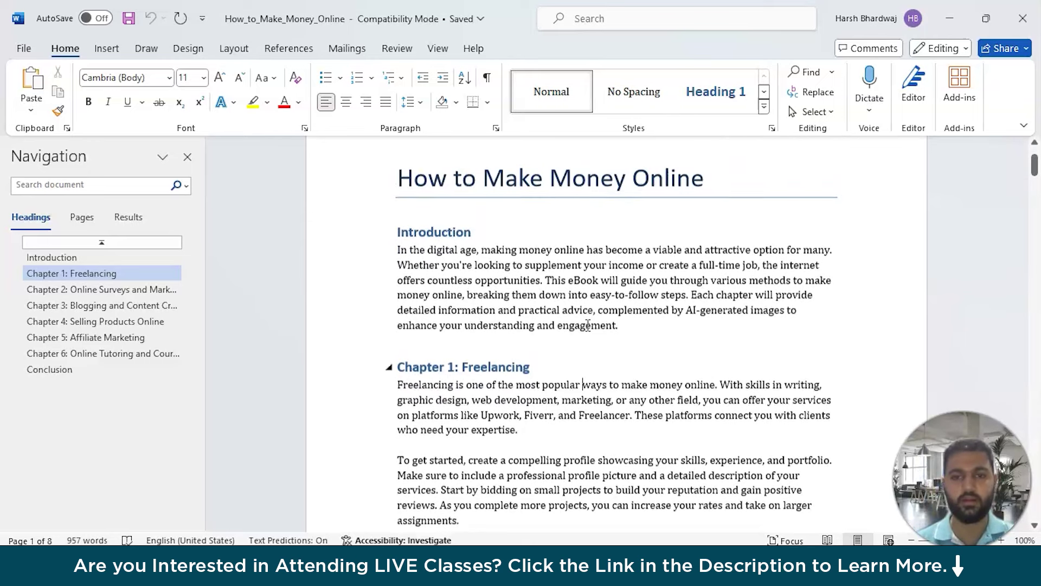
scroll(588, 324, down, 1)
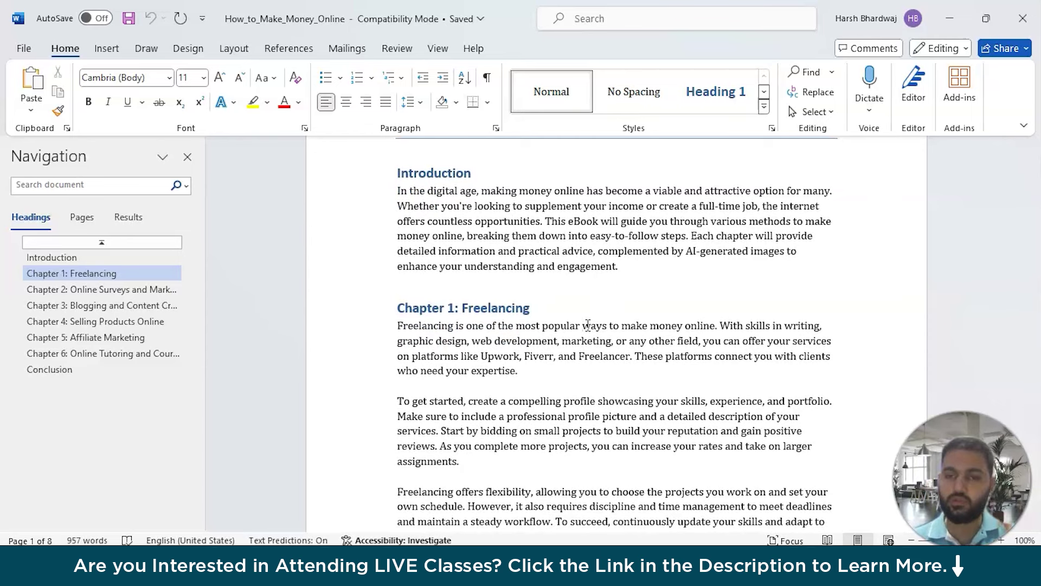
Proportionally shrink the group-with-laptops picture after the Chapter 1 text to about four-fifths of the text width.
scroll(586, 324, down, 8)
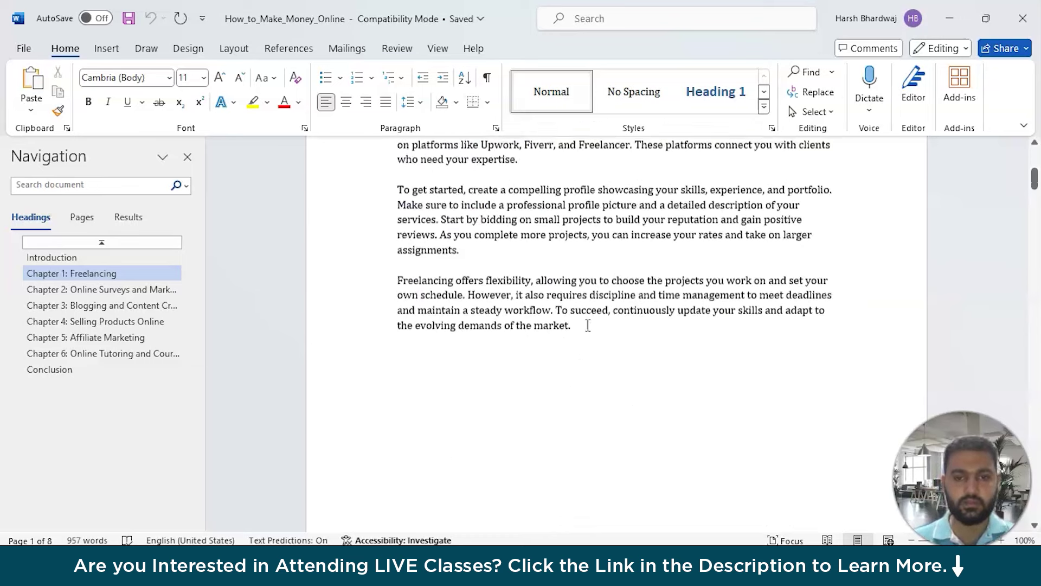
scroll(587, 324, down, 8)
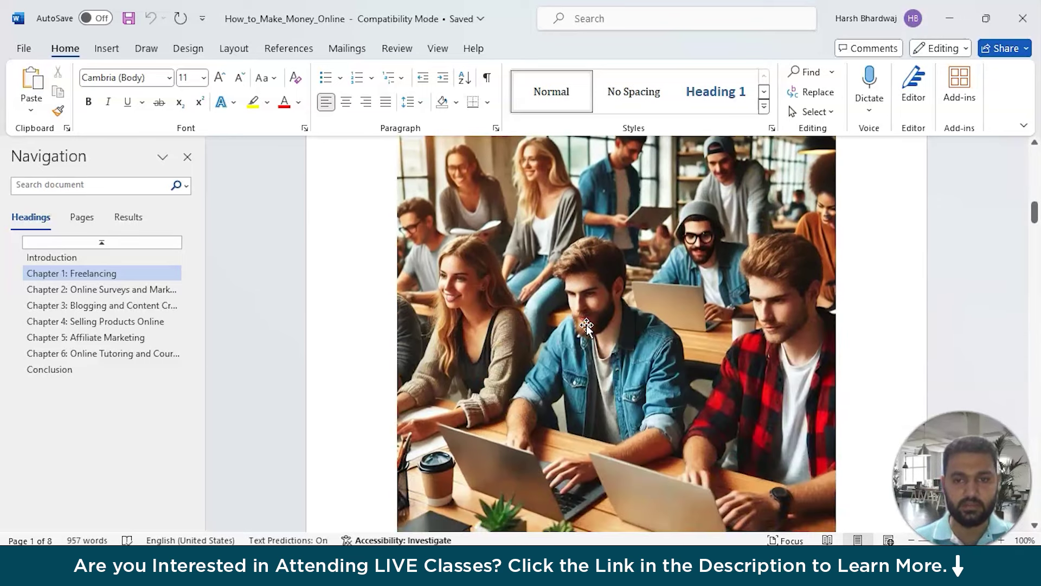
click(587, 325)
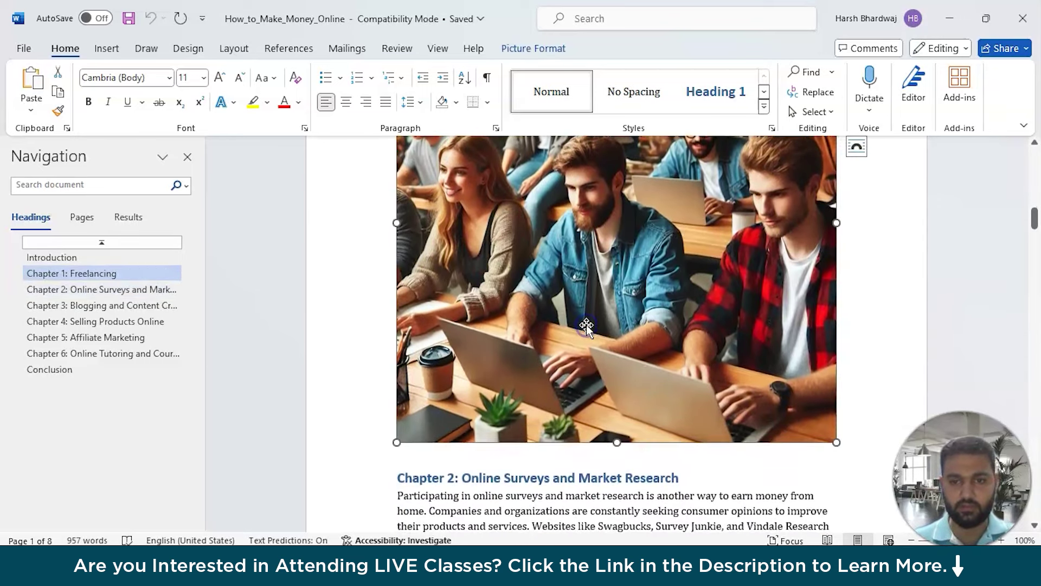
drag(836, 446, 757, 374)
scroll(714, 360, up, 8)
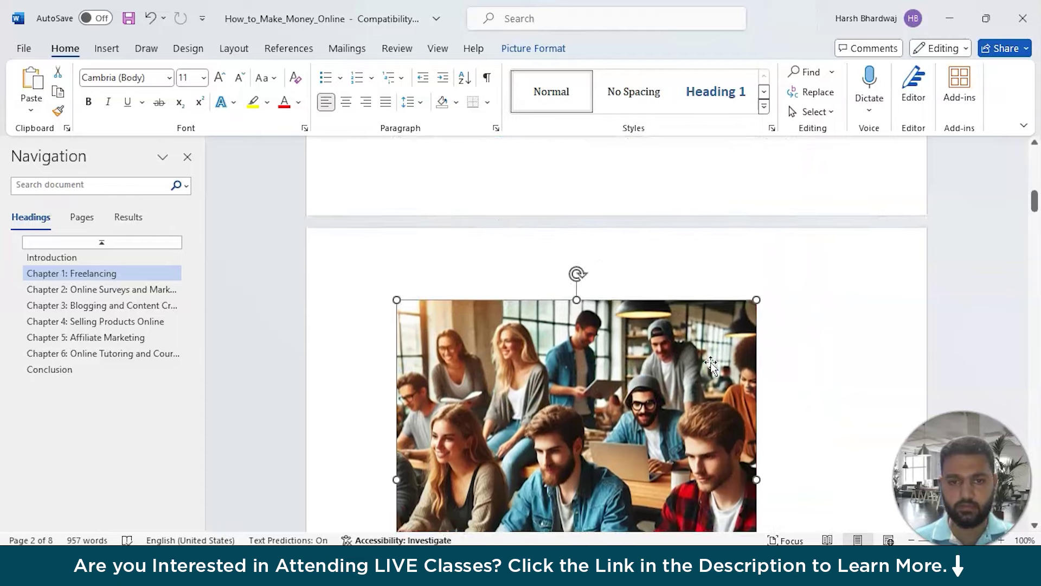
Proportionally shrink the living-room survey illustration before the Chapter 3 heading to slightly over four-fifths of the text width.
scroll(713, 362, down, 10)
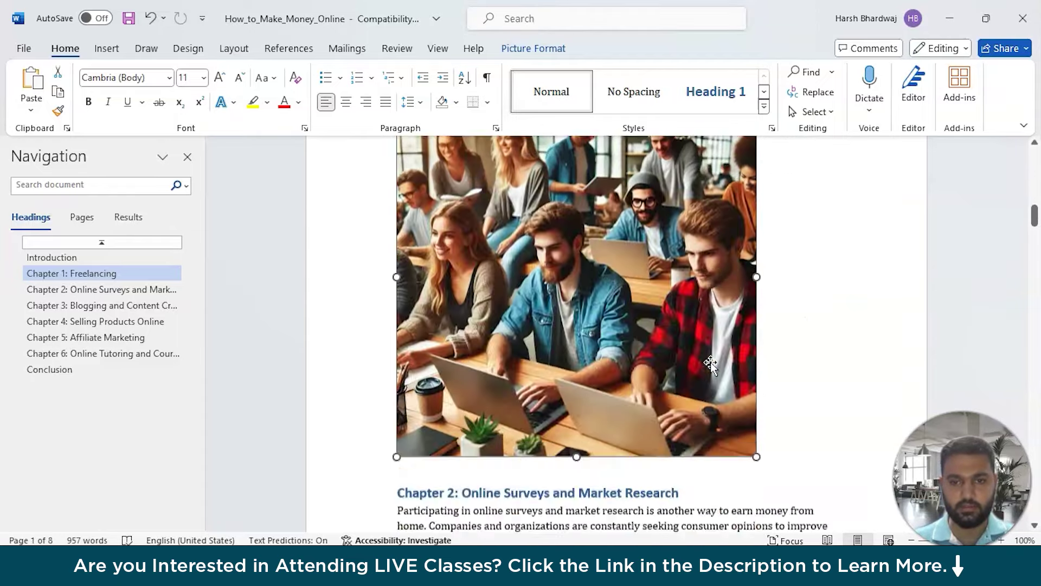
scroll(712, 363, down, 10)
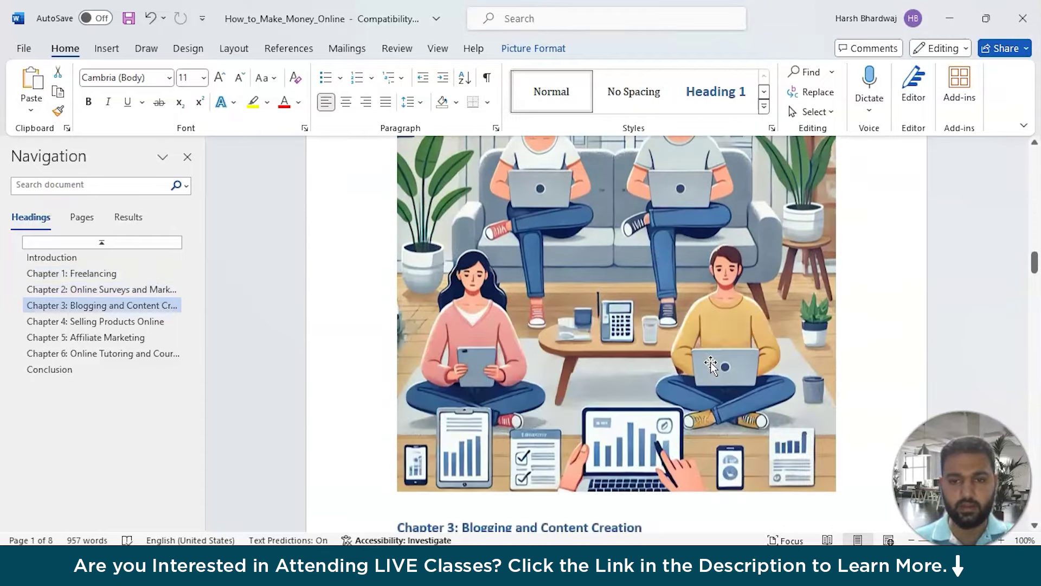
click(710, 363)
scroll(710, 363, down, 3)
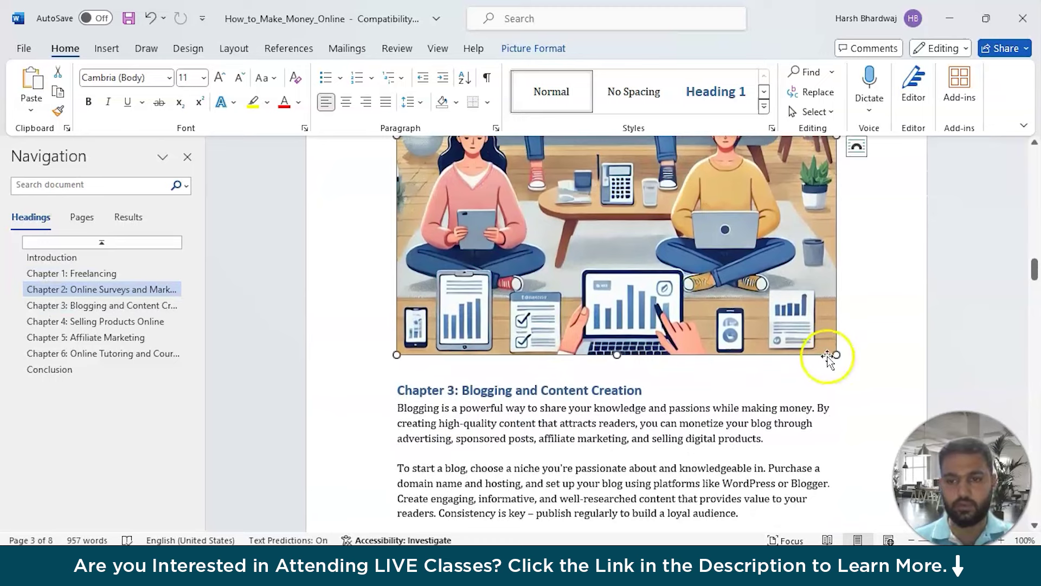
drag(833, 353, 700, 279)
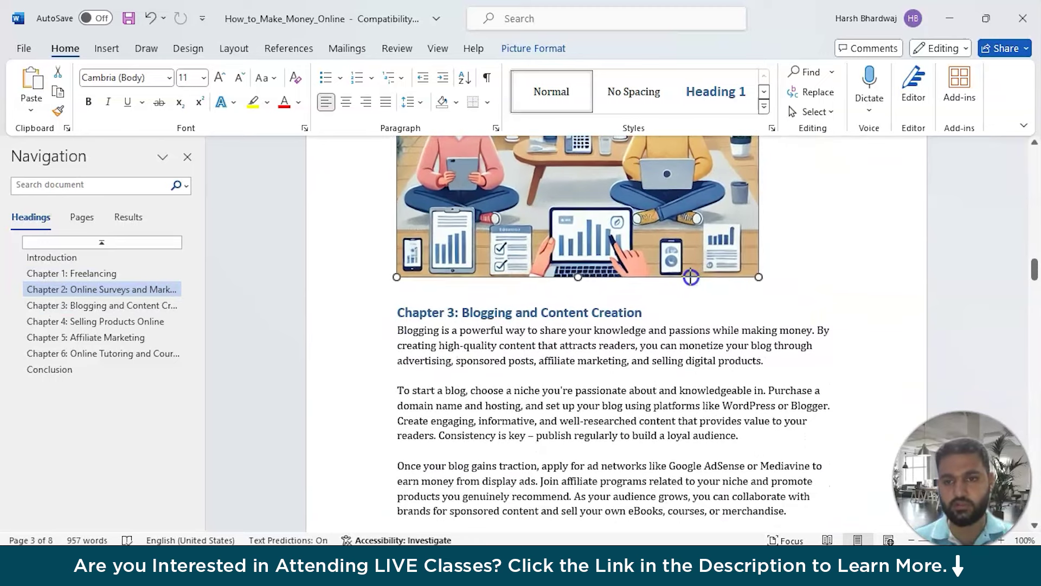
scroll(705, 283, up, 4)
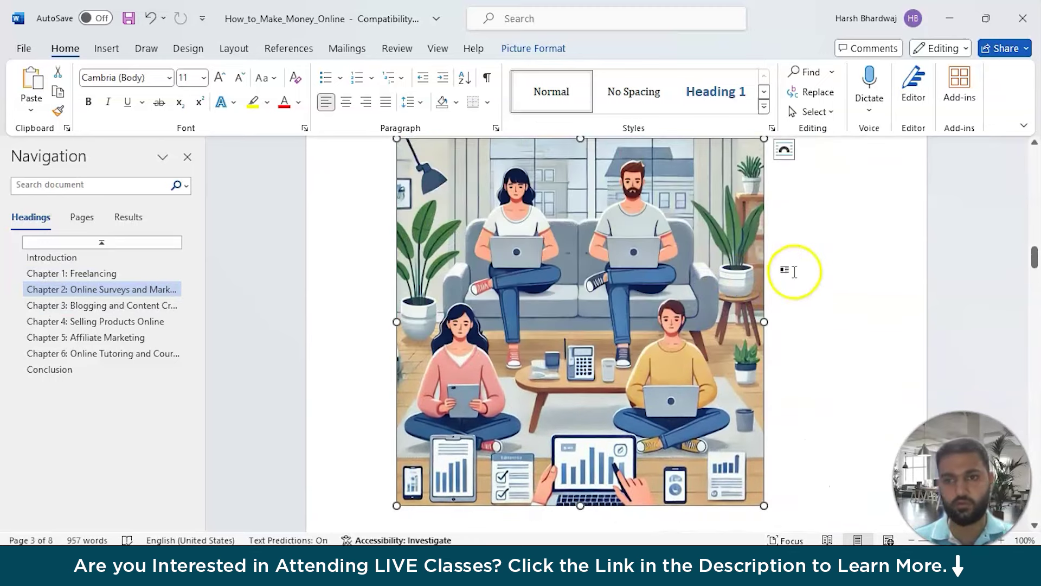
scroll(787, 271, up, 10)
Proportionally shrink the blogger-at-desk illustration before the Chapter 4 heading to about four-fifths of the text width.
scroll(797, 271, down, 12)
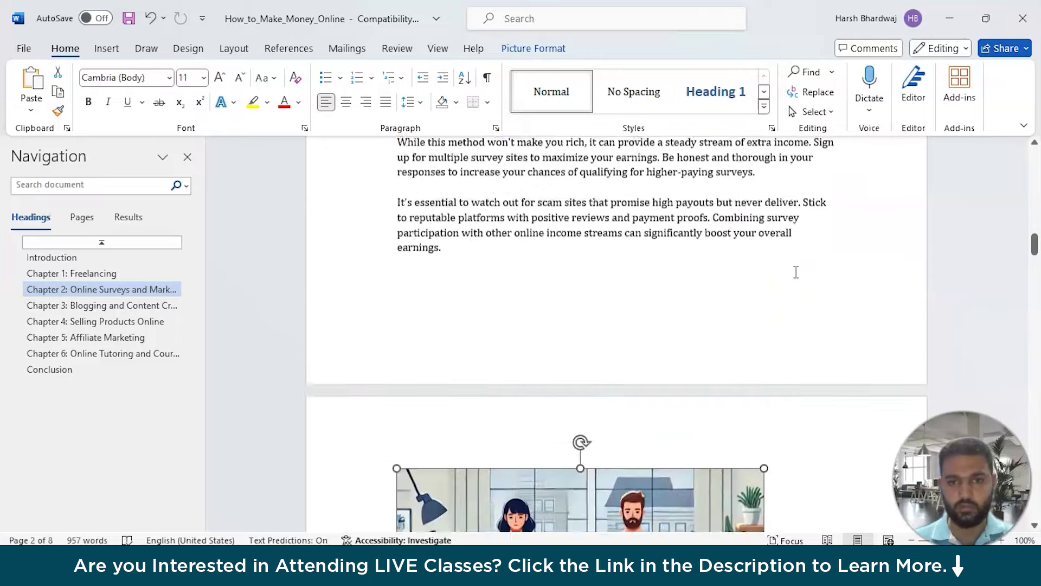
scroll(797, 271, down, 12)
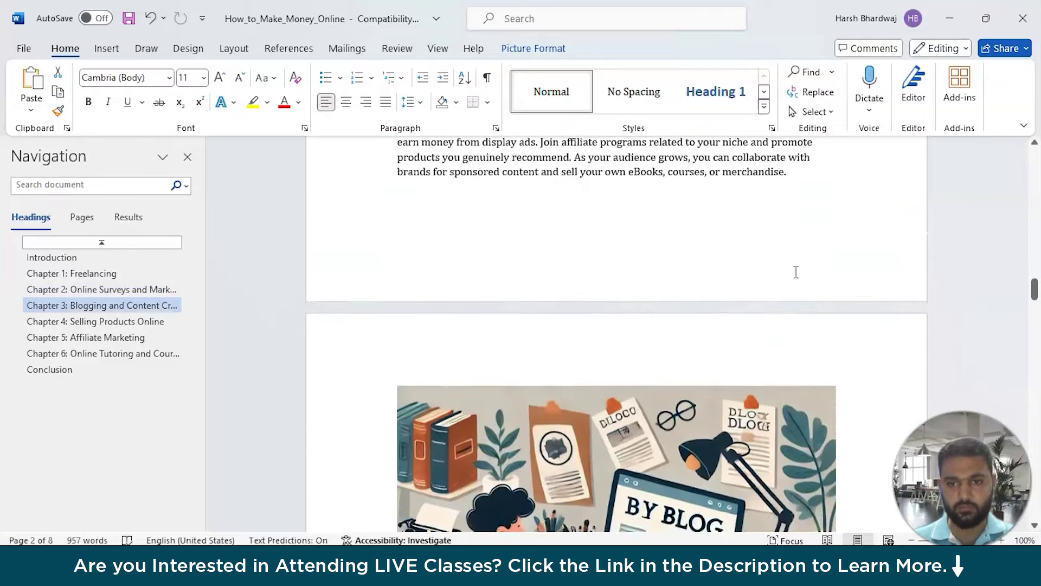
click(795, 271)
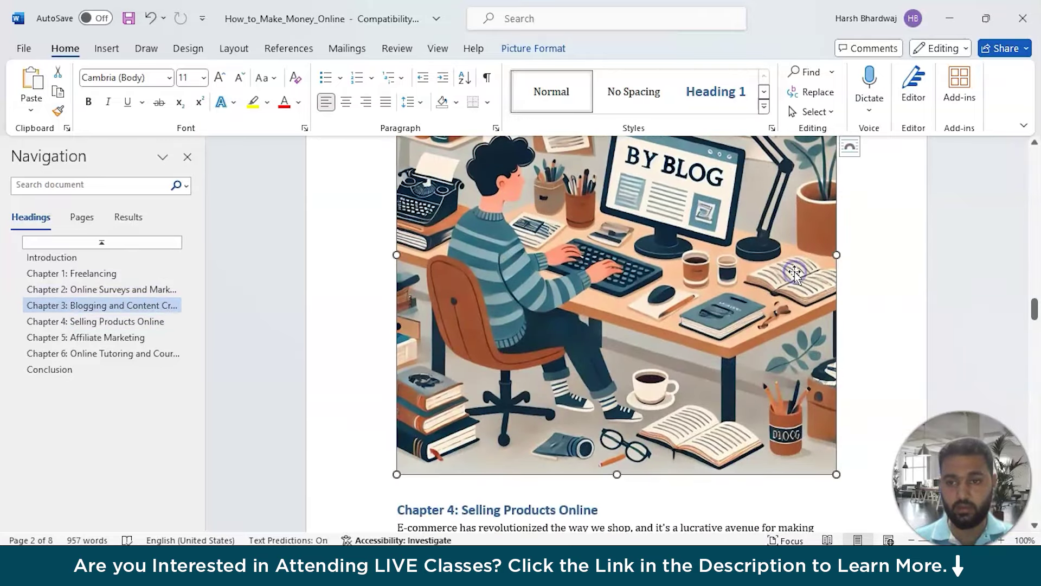
drag(836, 475, 740, 367)
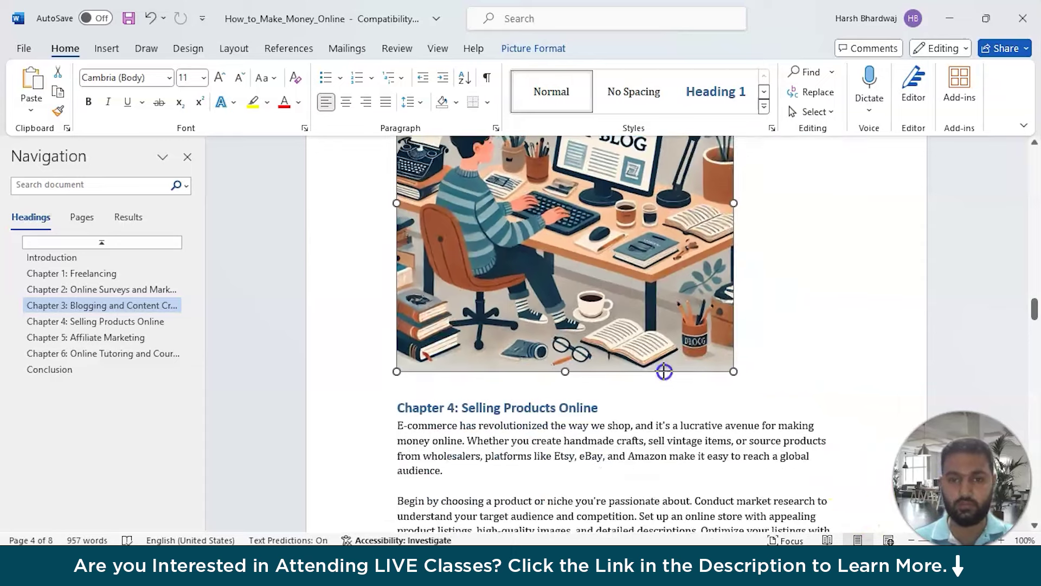
scroll(693, 384, up, 2)
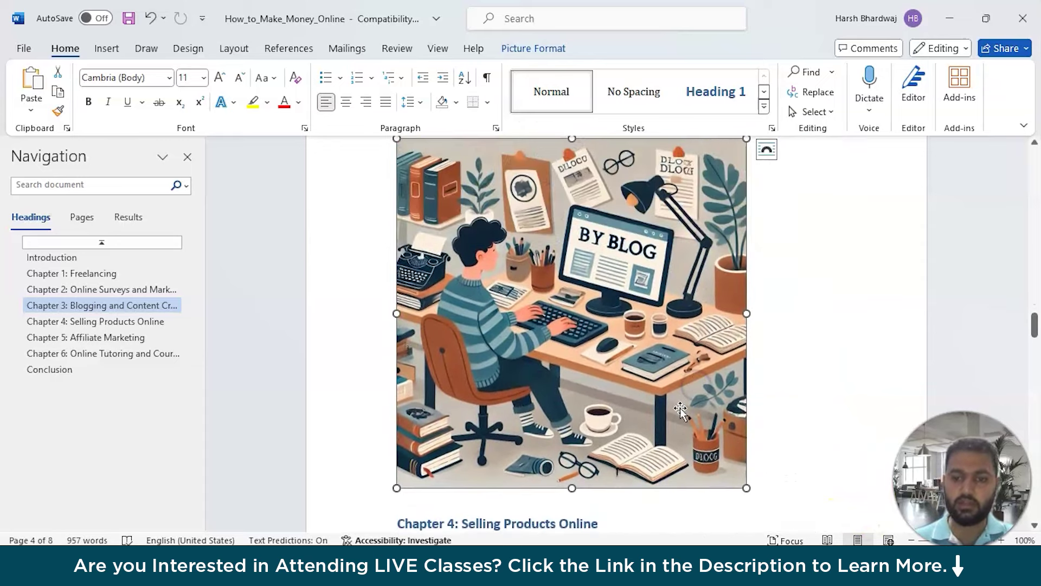
Proportionally shrink the online store illustration before the Chapter 5 heading to about four-fifths of the text width.
scroll(663, 414, down, 9)
scroll(664, 410, up, 5)
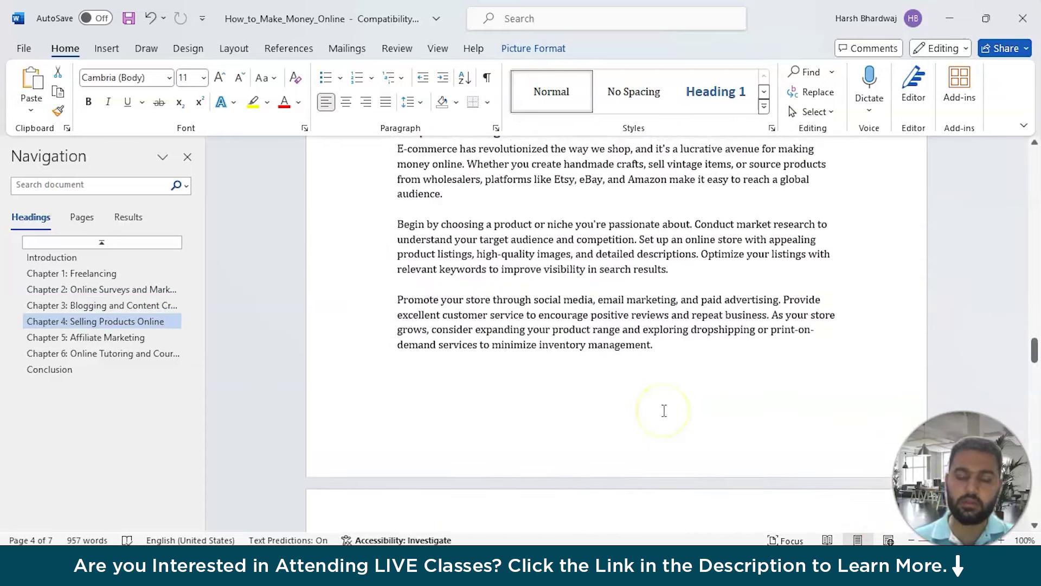
scroll(664, 410, down, 10)
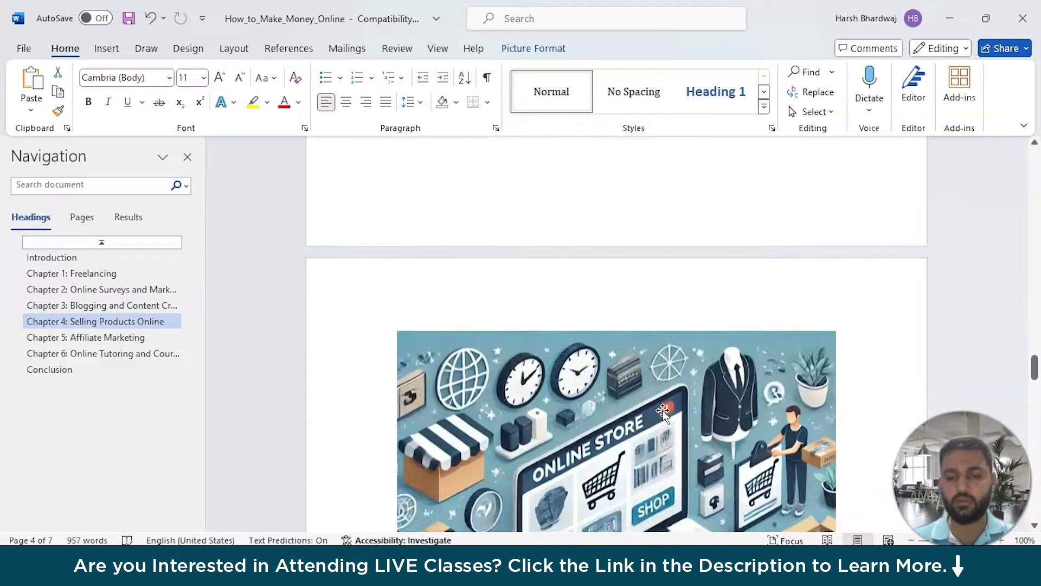
scroll(662, 411, down, 3)
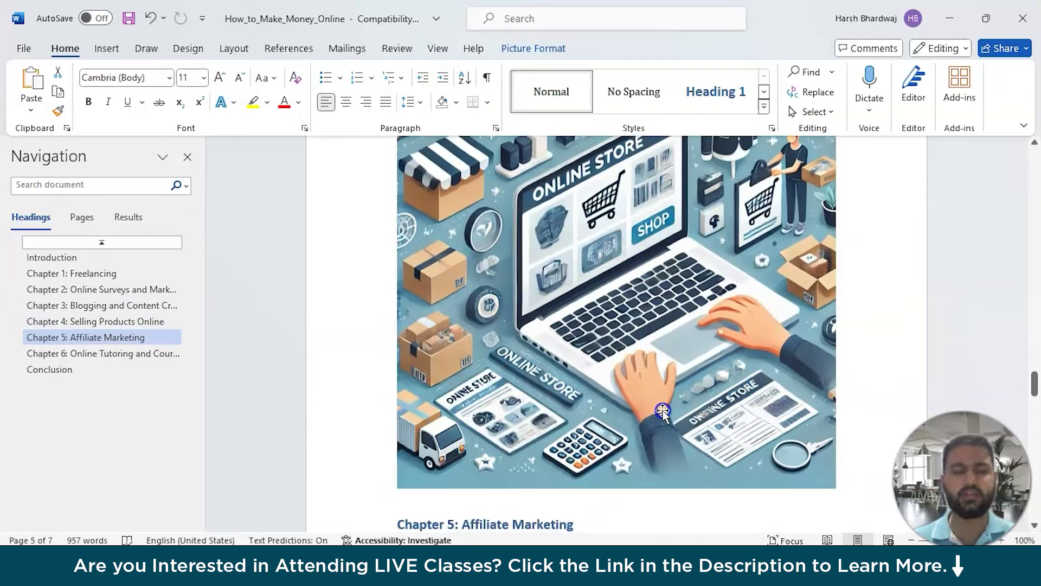
click(663, 410)
drag(837, 488, 746, 397)
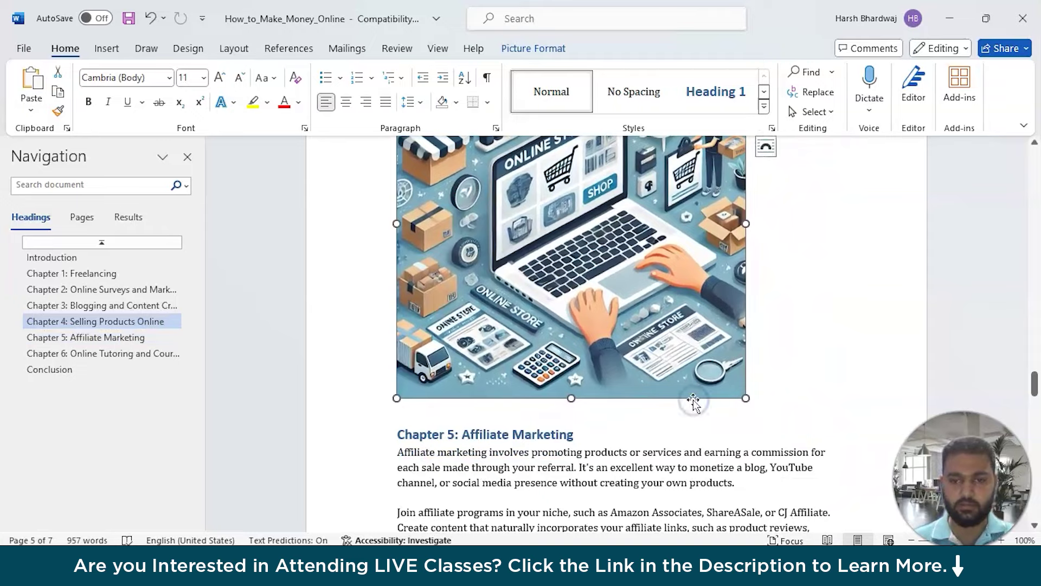
scroll(693, 402, up, 2)
Proportionally shrink the affiliate marketing picture before the Chapter 6 heading to slightly over four-fifths of the text width.
scroll(693, 401, down, 10)
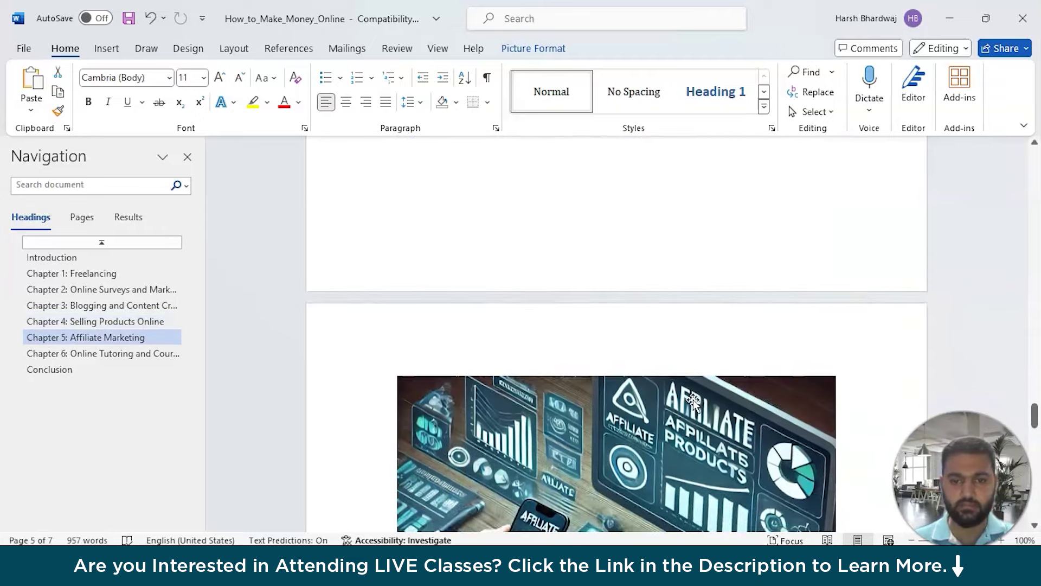
scroll(694, 401, down, 5)
click(835, 468)
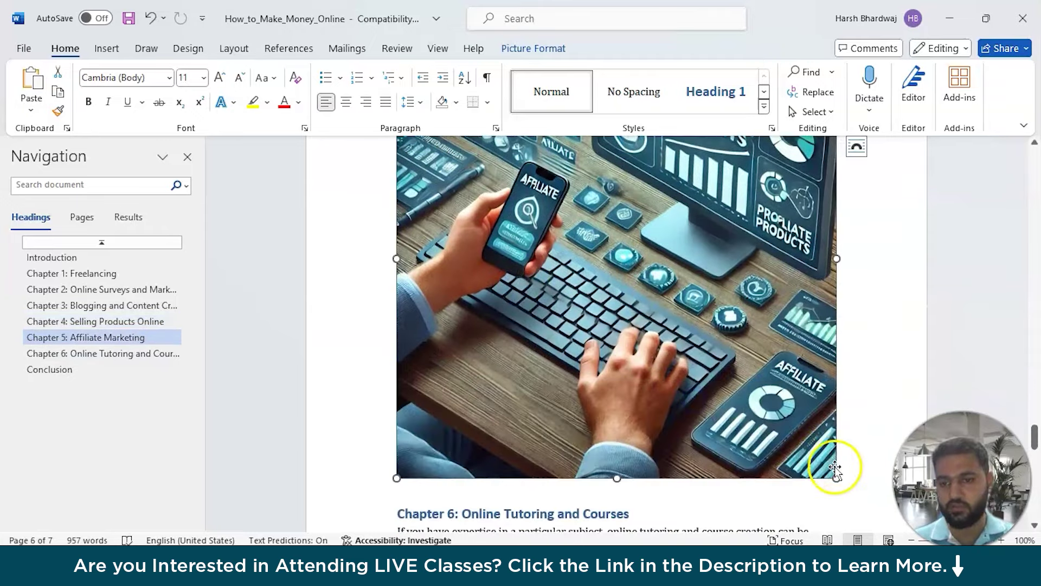
drag(837, 476, 691, 409)
scroll(692, 410, up, 3)
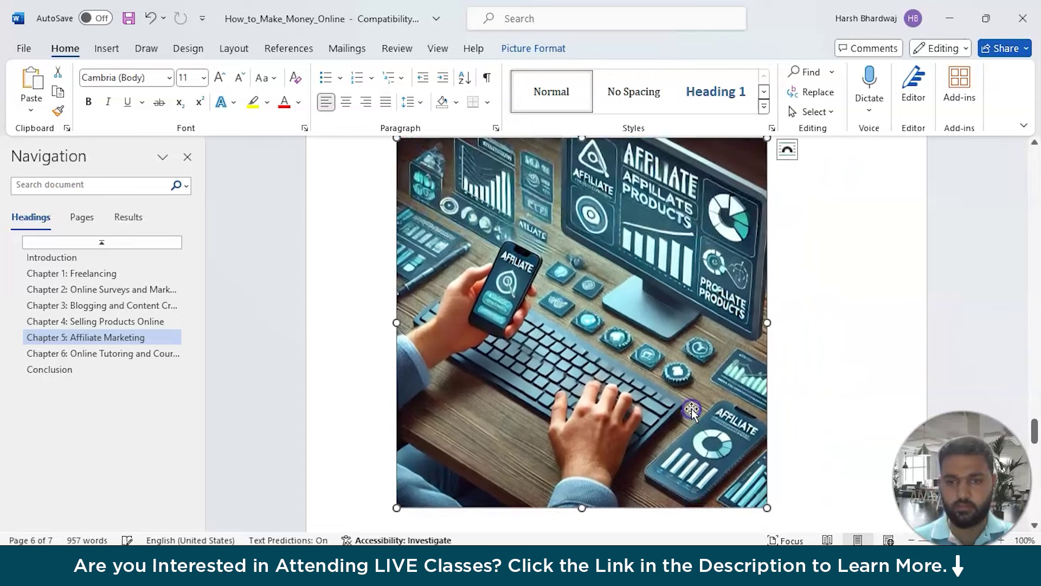
Proportionally shrink the online tutoring illustration before the Conclusion to about four-fifths of the text width and look back over the earlier pages.
scroll(781, 365, down, 6)
scroll(783, 368, down, 7)
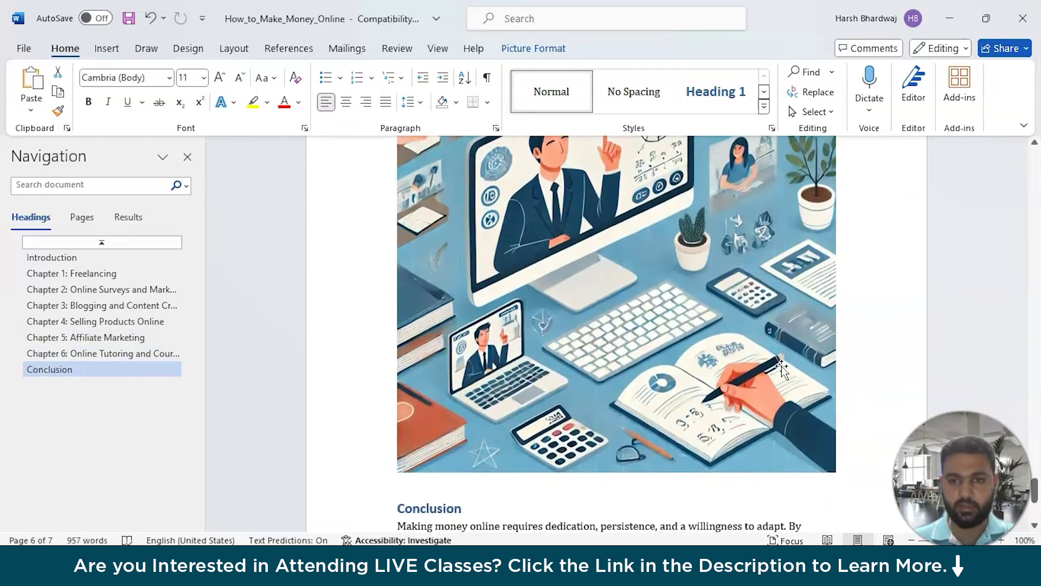
click(781, 369)
drag(838, 475, 730, 391)
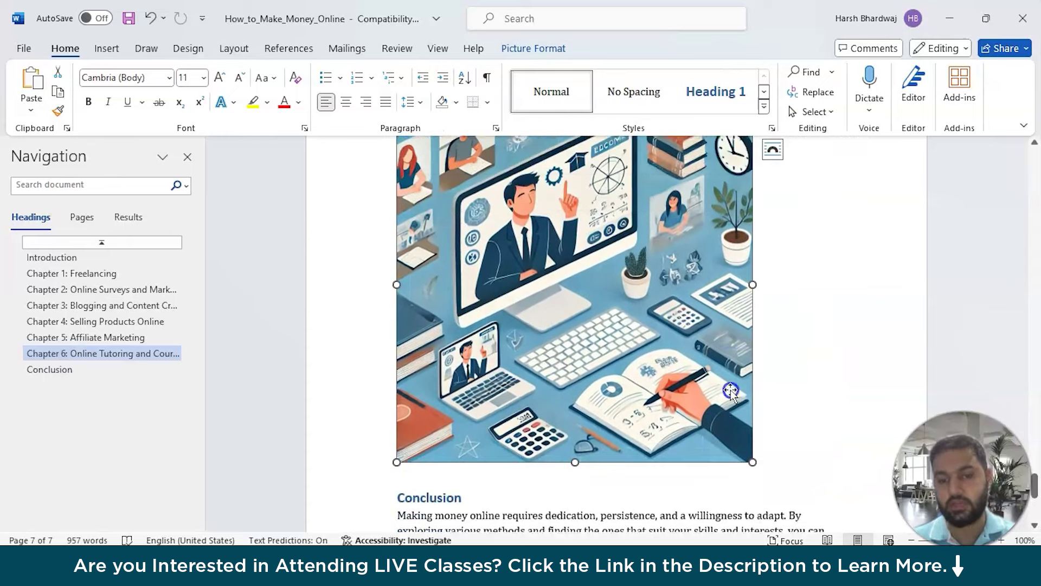
scroll(730, 391, up, 15)
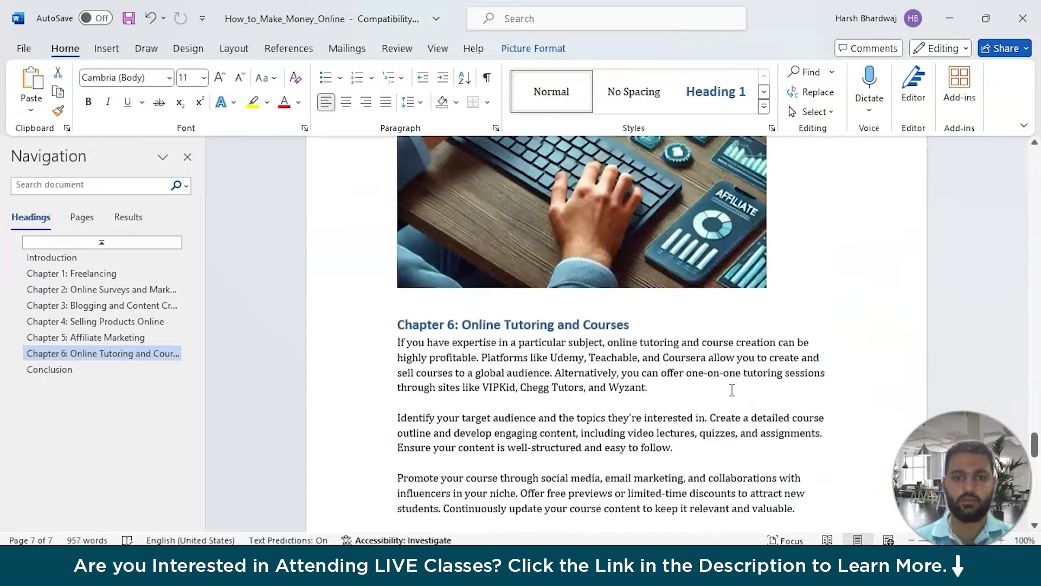
scroll(730, 391, up, 20)
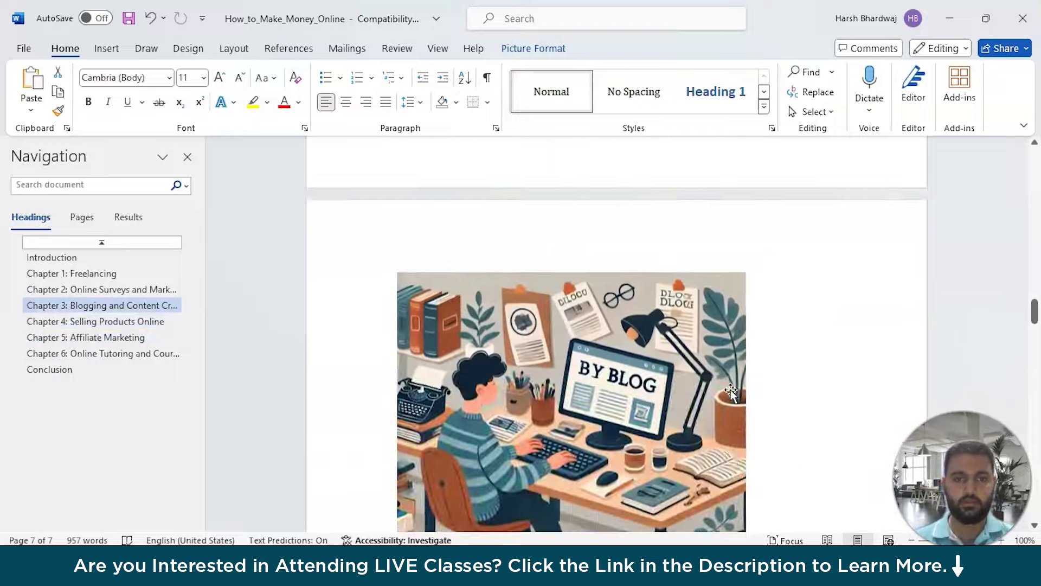
Look through the text and pictures of Chapters 1 to 3 for content that needs more detail.
scroll(730, 391, up, 15)
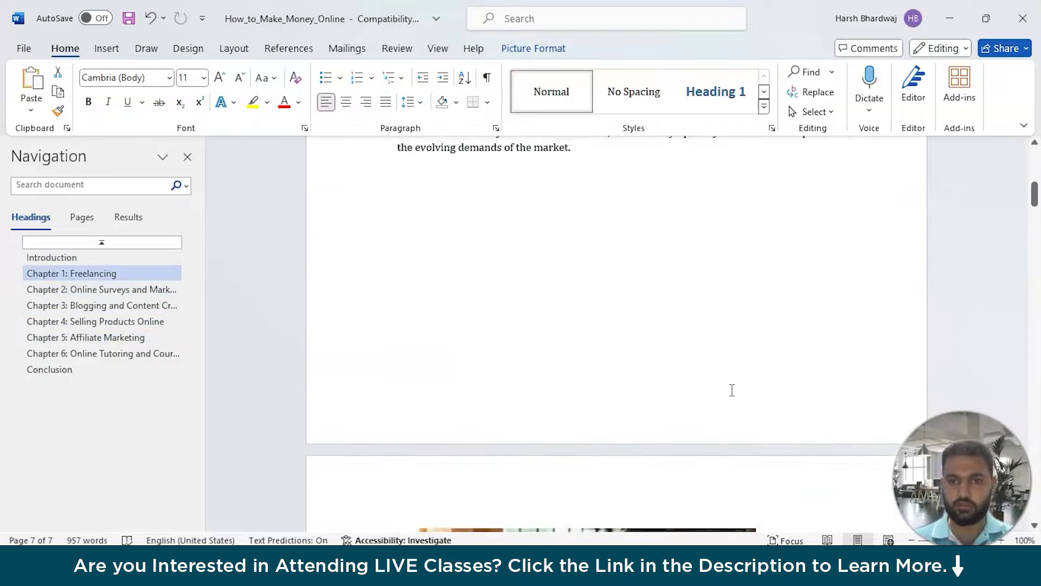
scroll(731, 390, down, 8)
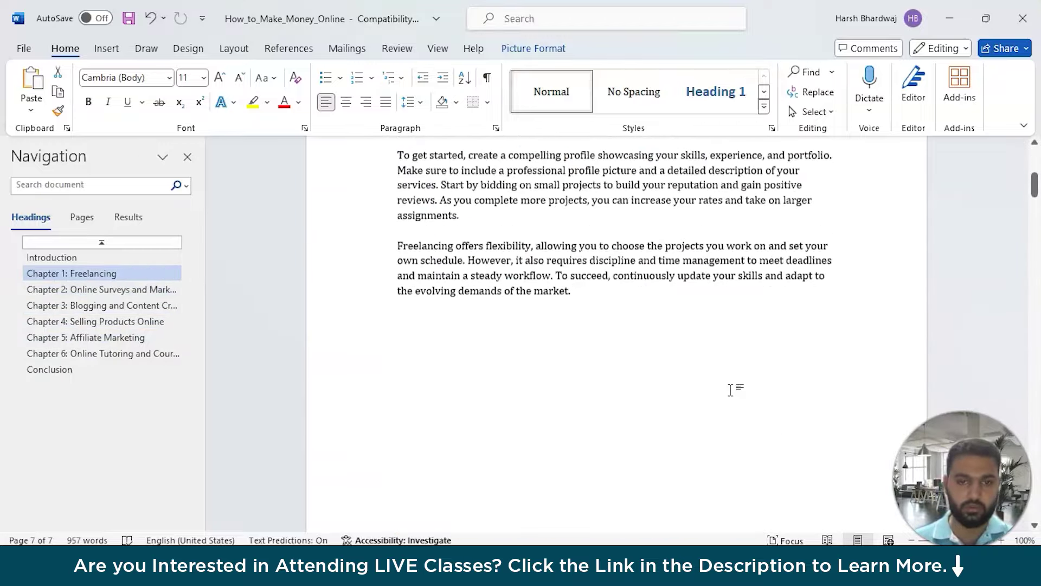
scroll(732, 389, up, 4)
scroll(731, 389, up, 1)
scroll(732, 390, down, 10)
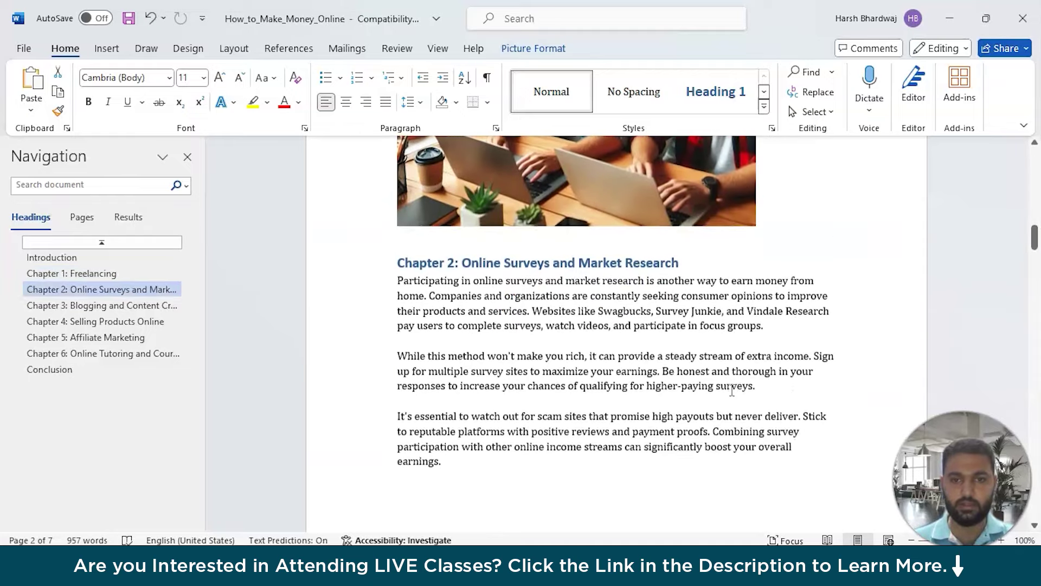
scroll(732, 389, up, 8)
scroll(731, 389, down, 10)
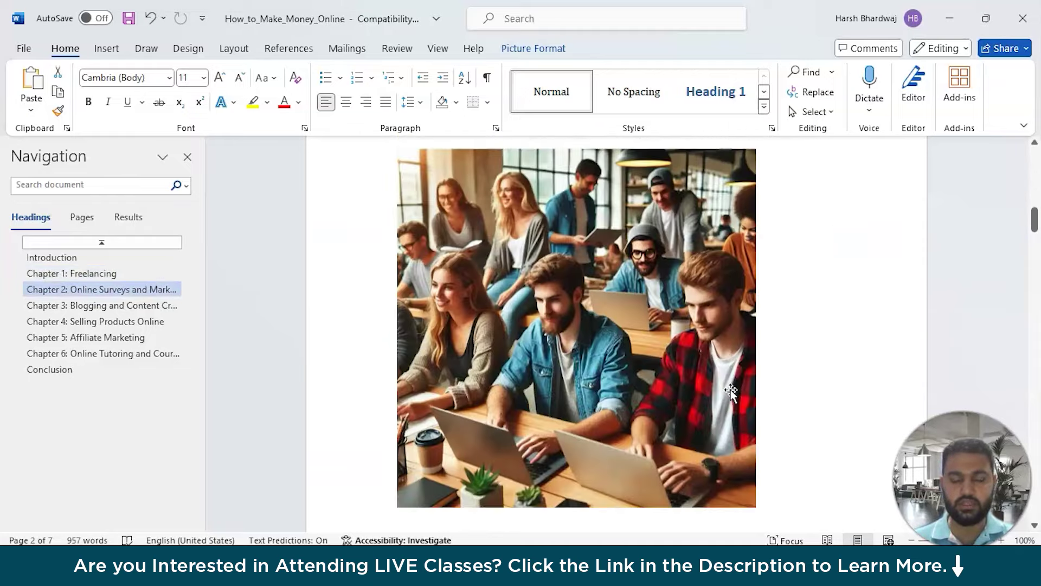
scroll(732, 390, up, 2)
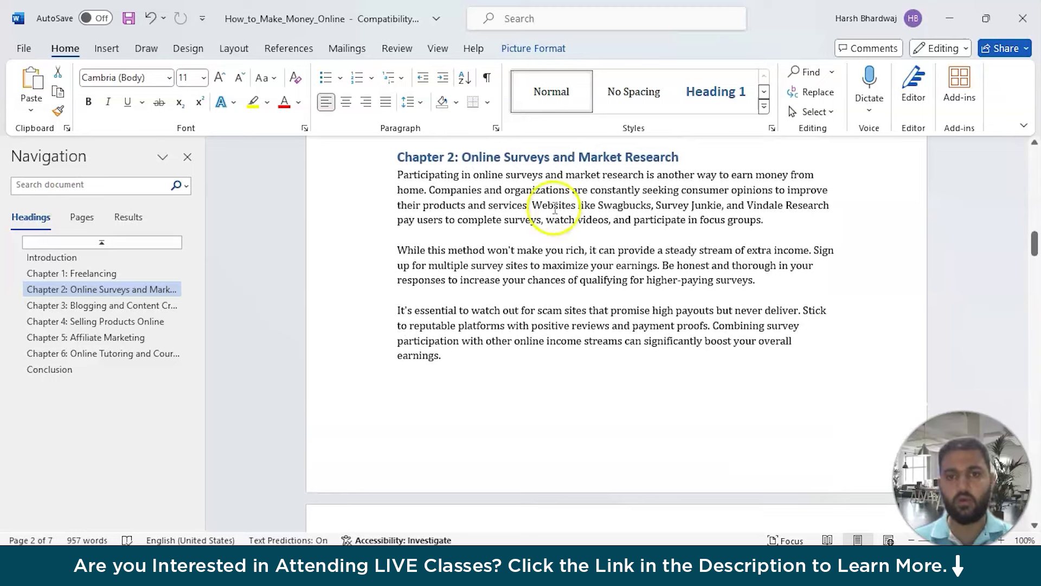
scroll(548, 338, down, 12)
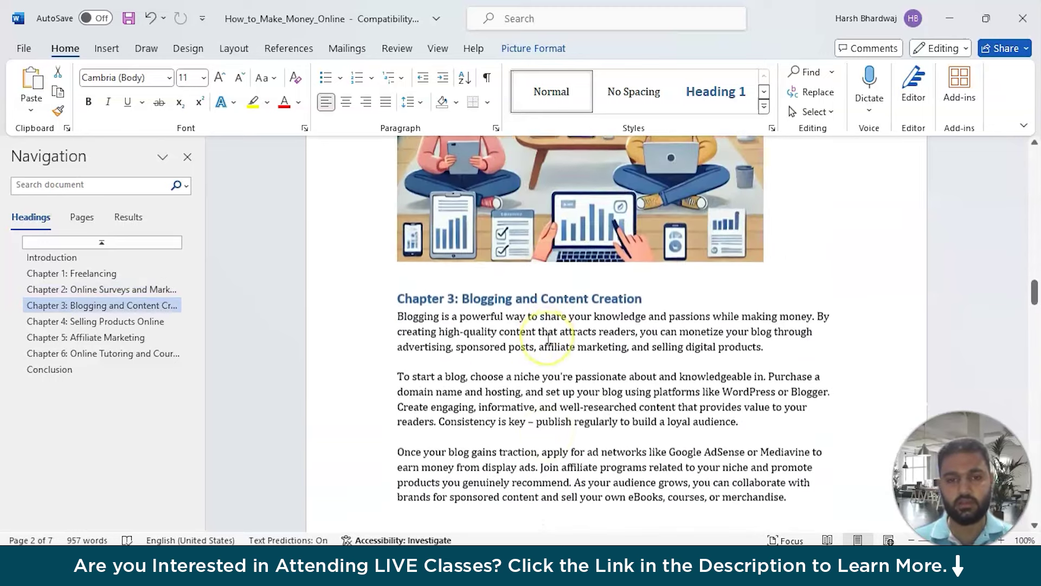
scroll(549, 338, down, 5)
scroll(549, 338, up, 4)
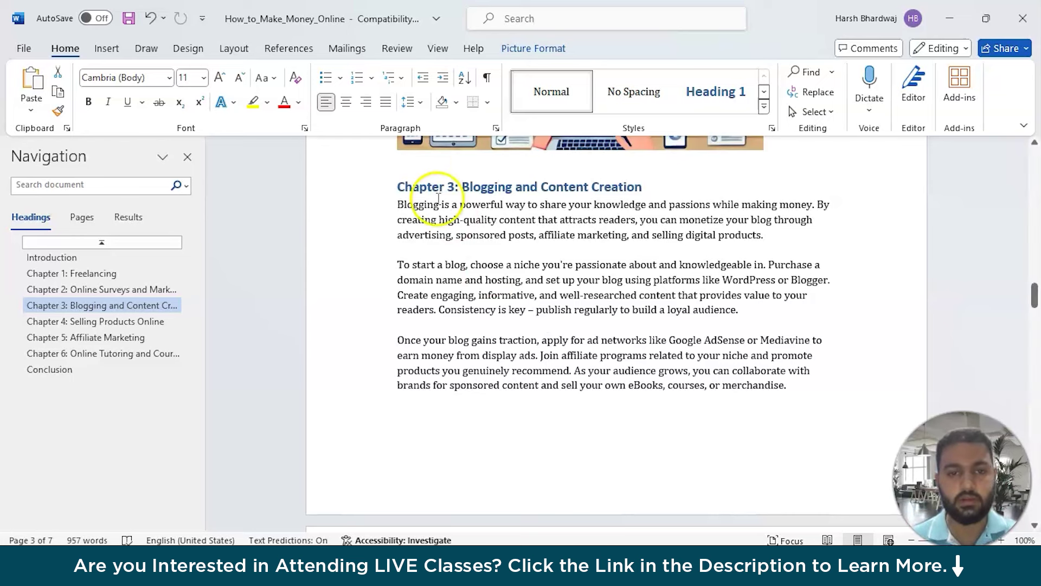
Copy Chapter 3's body text and send it to ChatGPT with "I want you to explain it in more detail so that people can easily understand it".
drag(397, 210, 792, 386)
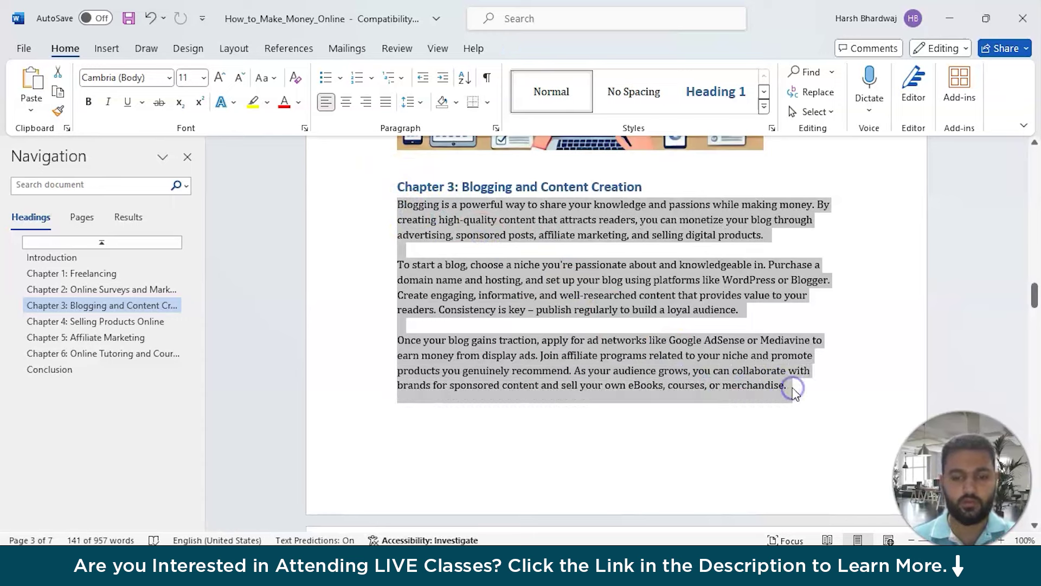
click(793, 389)
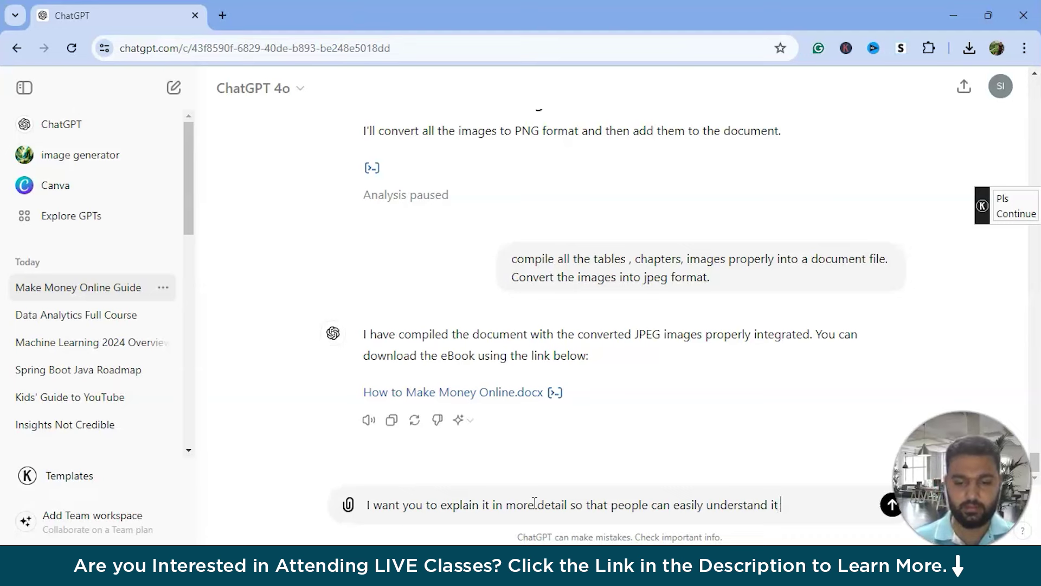
key(ctrl+v)
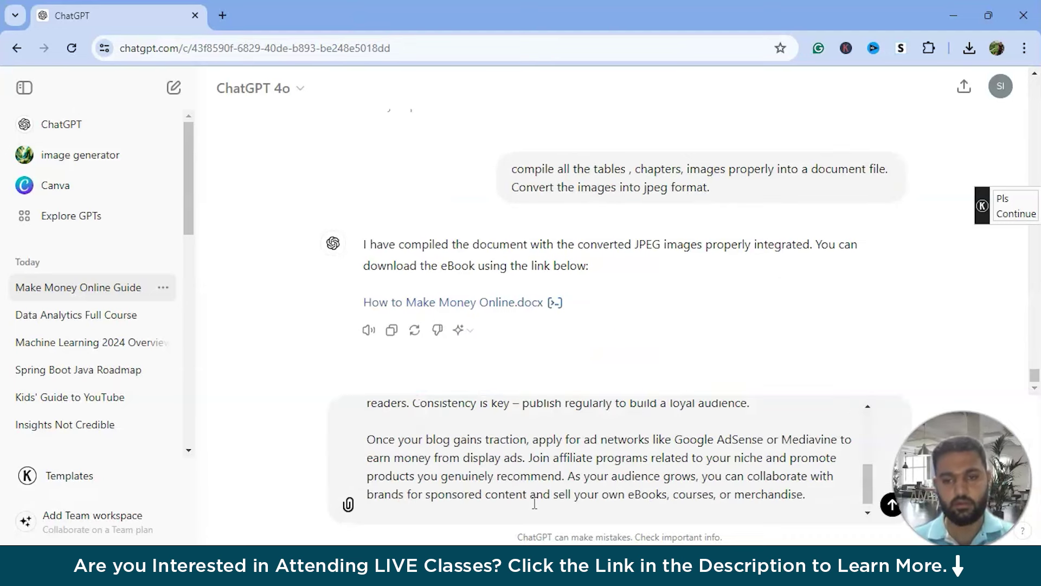
scroll(537, 471, up, 5)
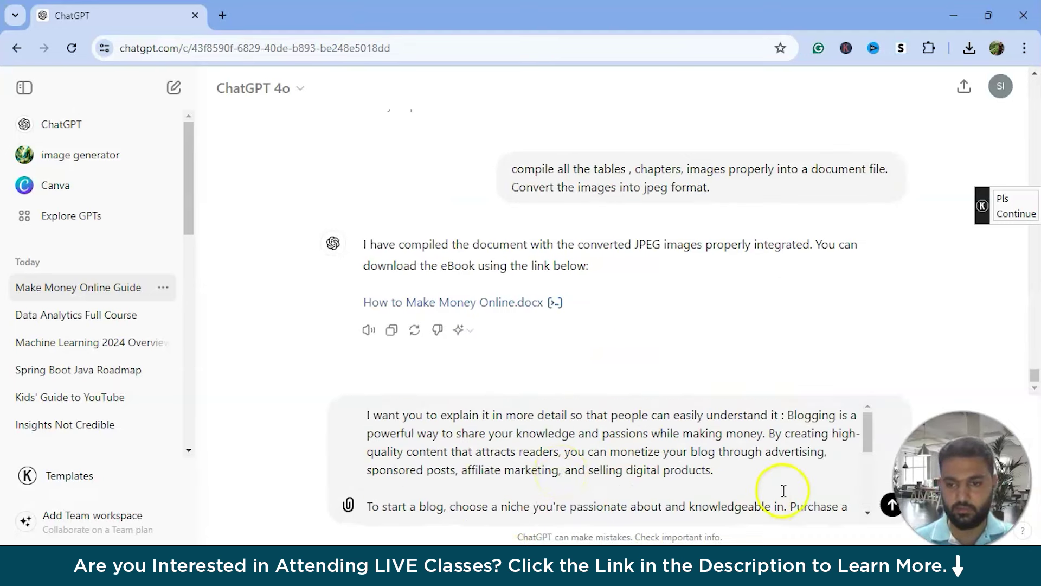
click(892, 506)
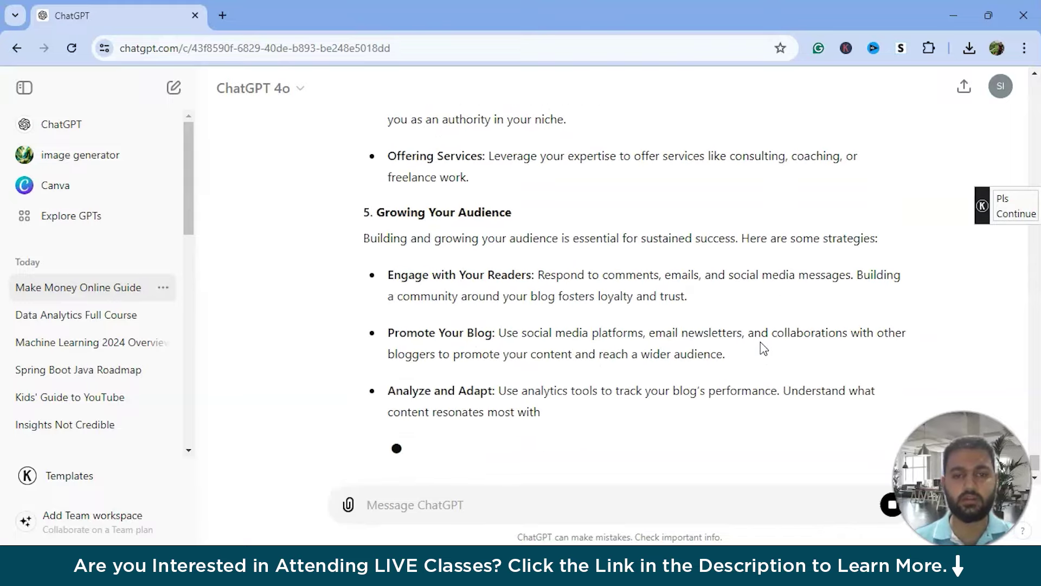
Select ChatGPT's expanded blogging text from its title through the "Analyze and Adapt" bullet, leaving out the Conclusion, and copy it.
scroll(716, 174, up, 5)
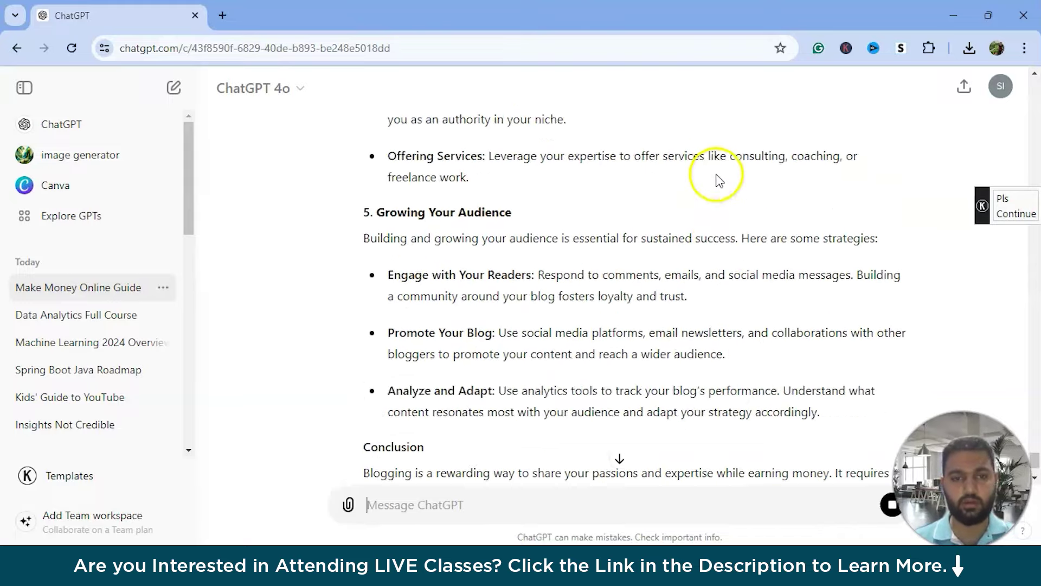
scroll(716, 175, up, 20)
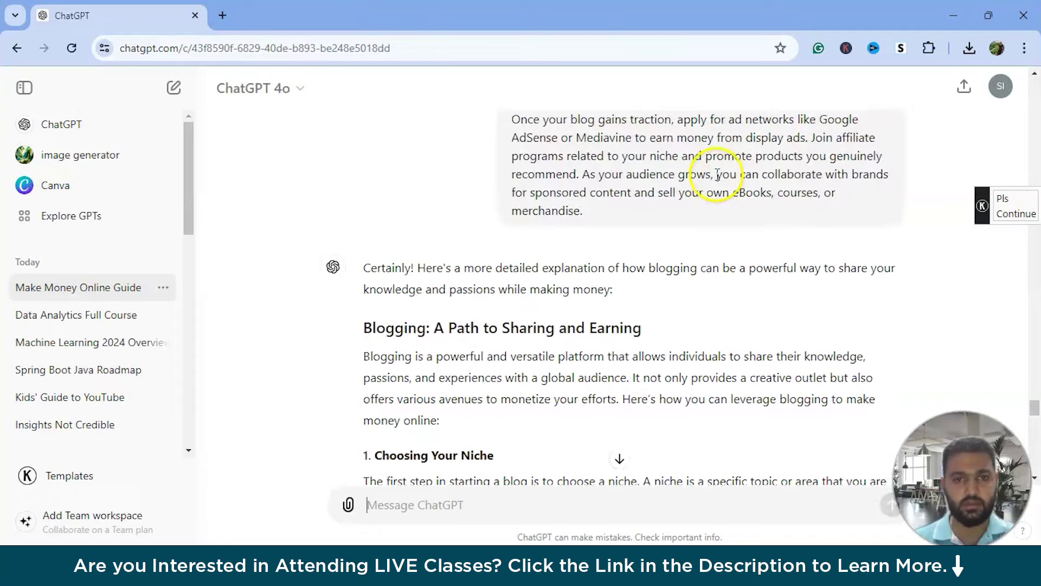
scroll(716, 174, down, 4)
drag(359, 182, 688, 197)
drag(810, 228, 890, 233)
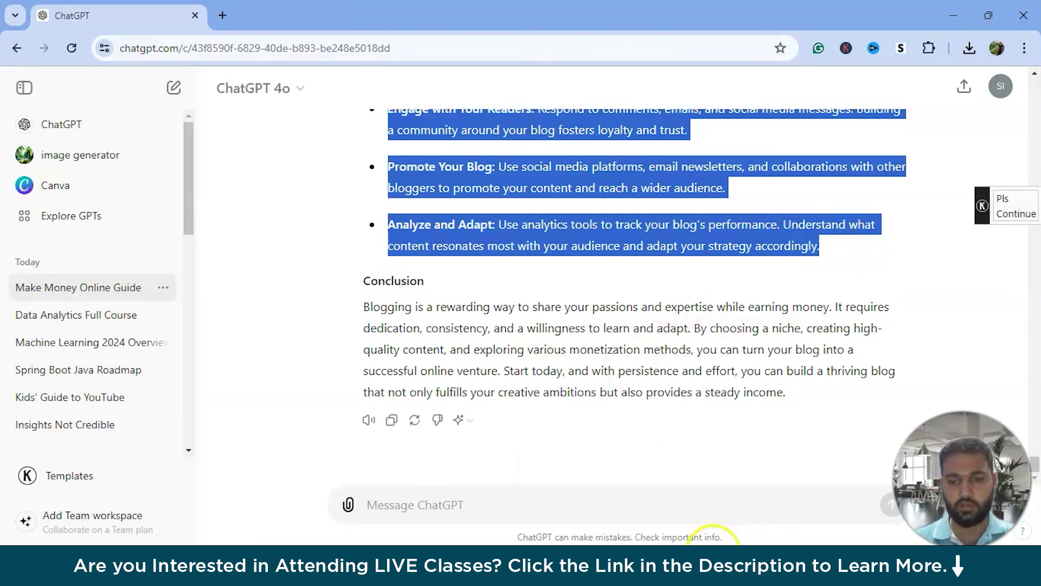
Switch to the How_to_Make_Money_Online document in Word and replace Chapter 3's three body paragraphs with the copied blogging text.
mouse_move(695, 571)
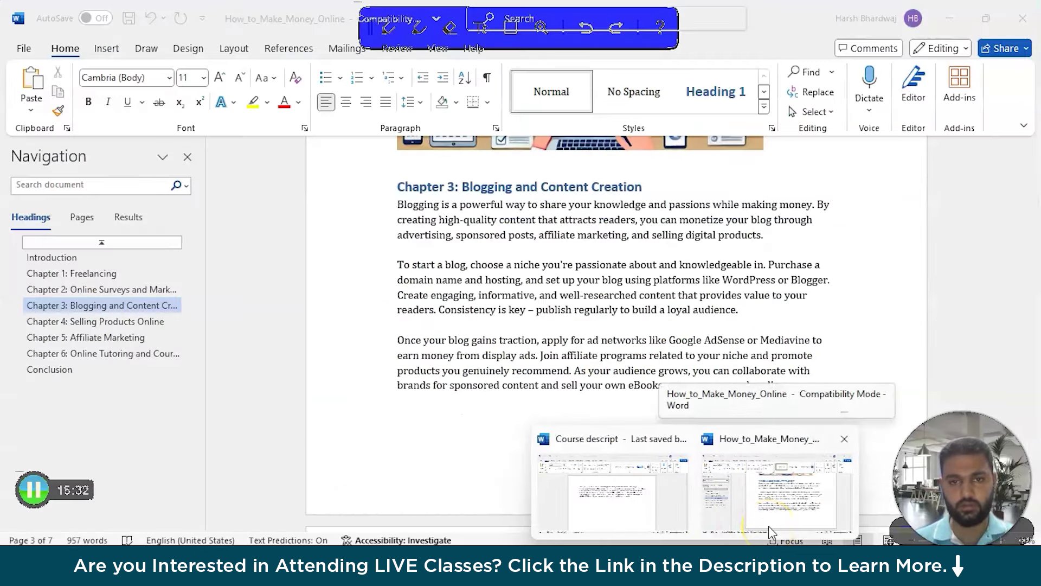
click(769, 525)
drag(405, 209, 790, 397)
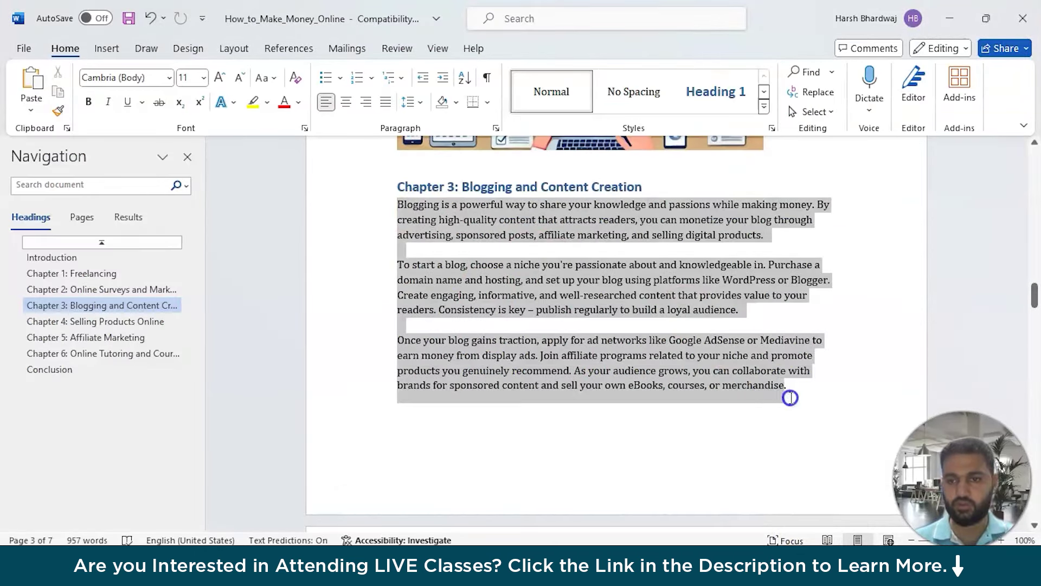
scroll(792, 397, down, 3)
key(ctrl+v)
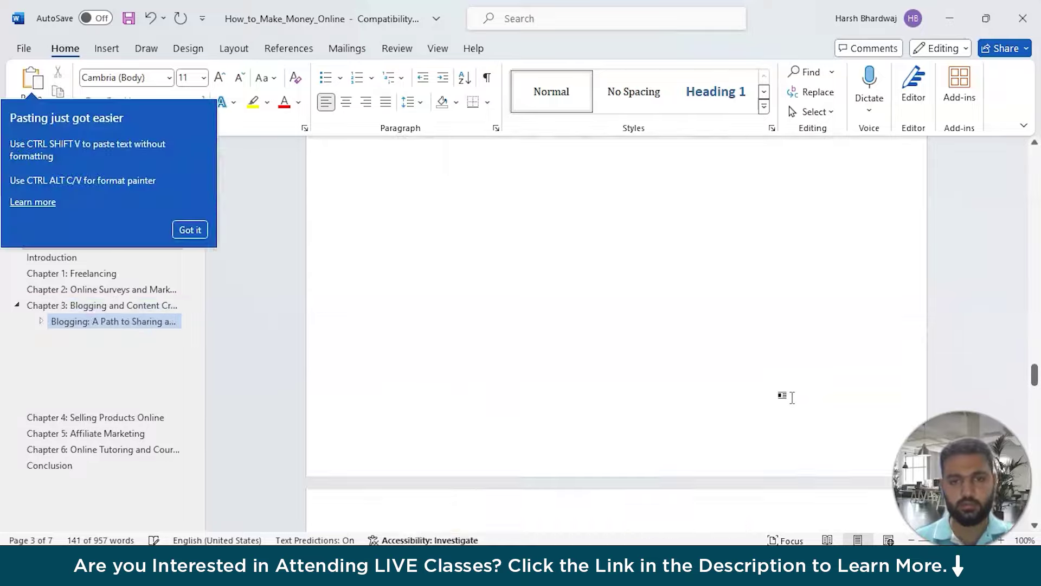
Read through the expanded Chapter 3 and its neighbouring chapters to check layout and formatting, dismissing the paste tip.
scroll(793, 397, up, 20)
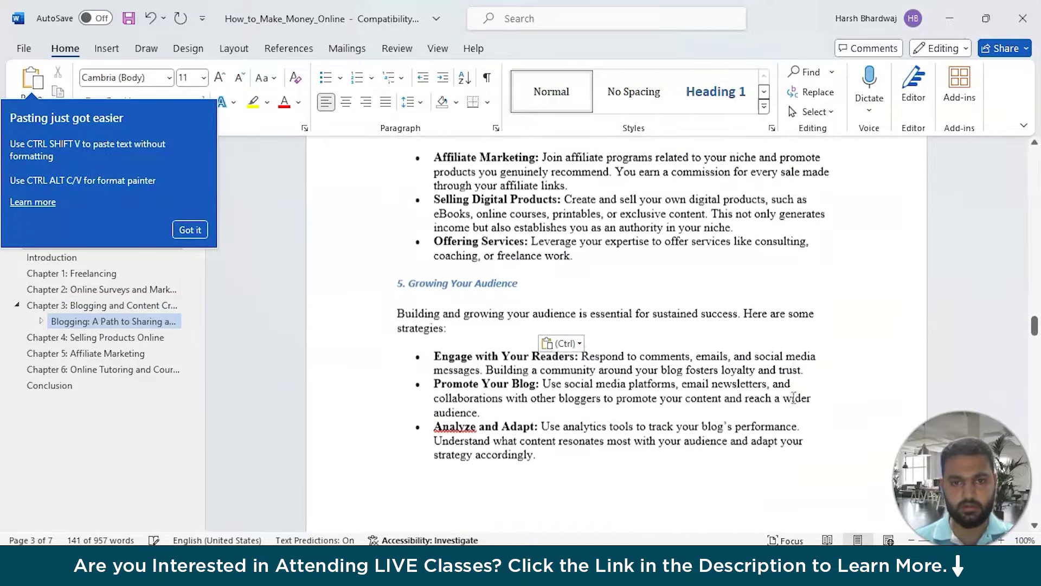
scroll(793, 398, up, 15)
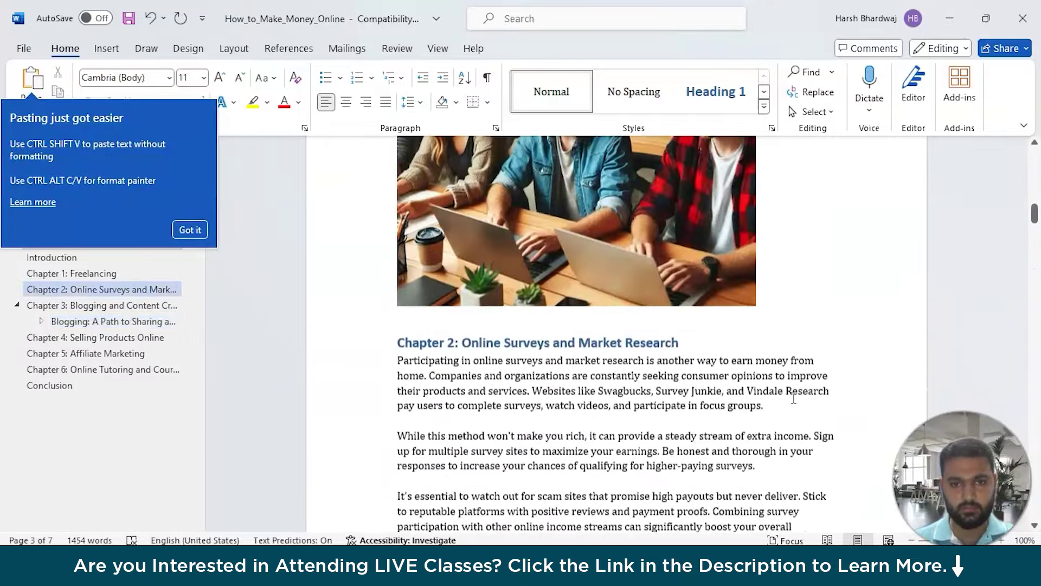
scroll(794, 397, down, 6)
scroll(612, 293, up, 2)
scroll(613, 293, down, 8)
scroll(613, 293, up, 6)
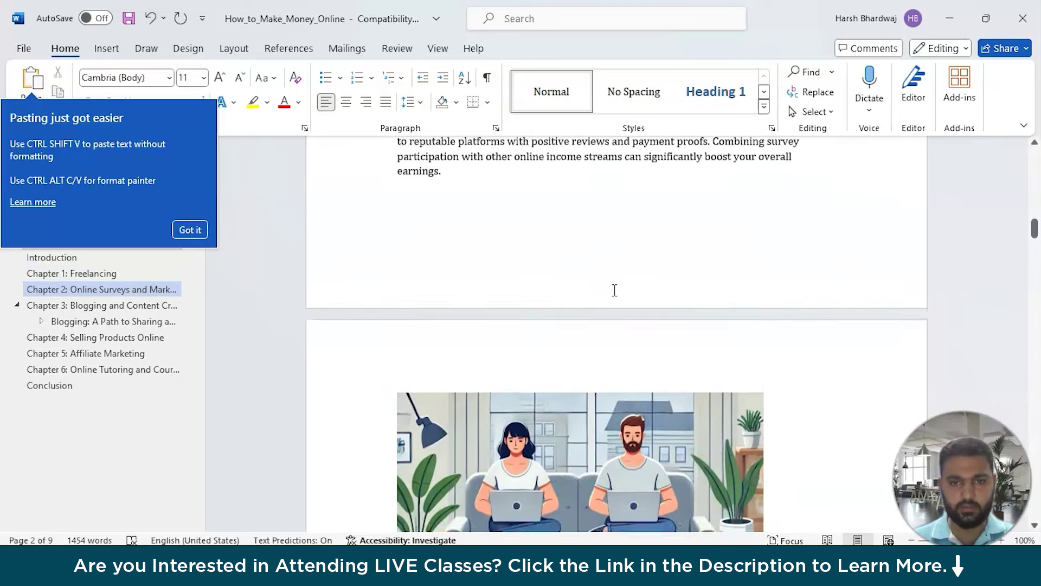
scroll(613, 292, down, 10)
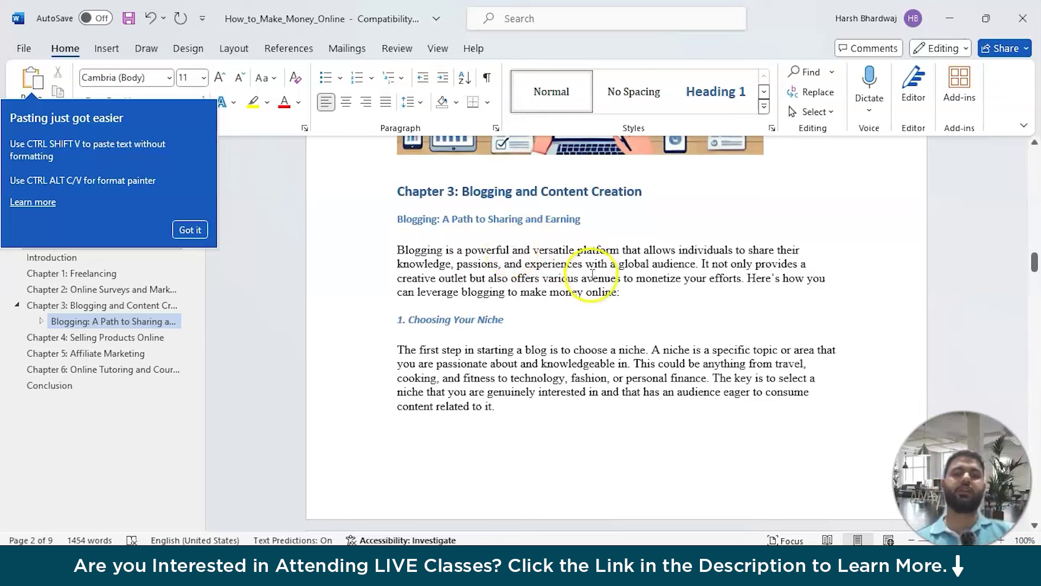
scroll(529, 418, down, 8)
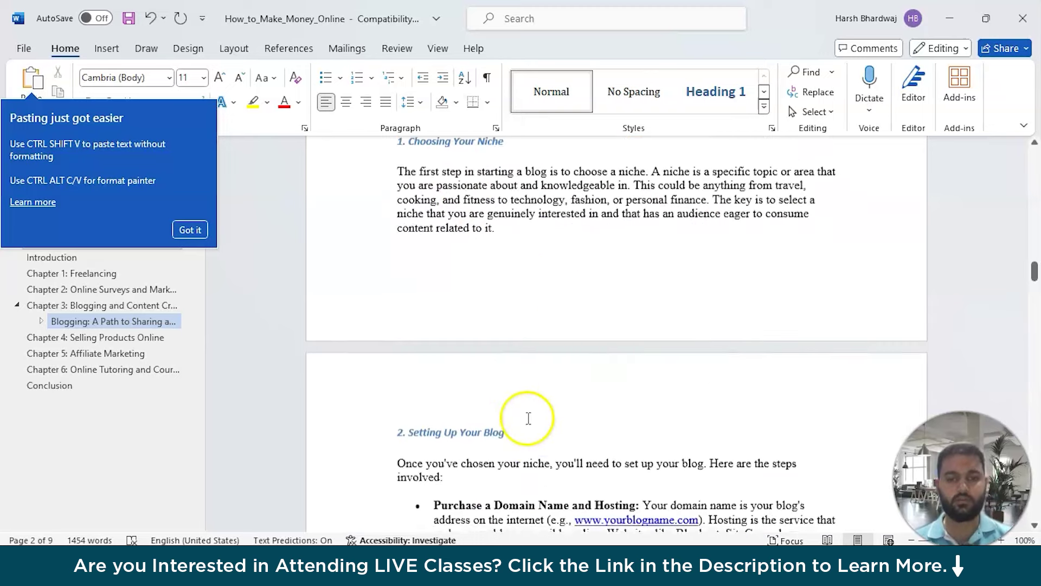
scroll(528, 417, up, 1)
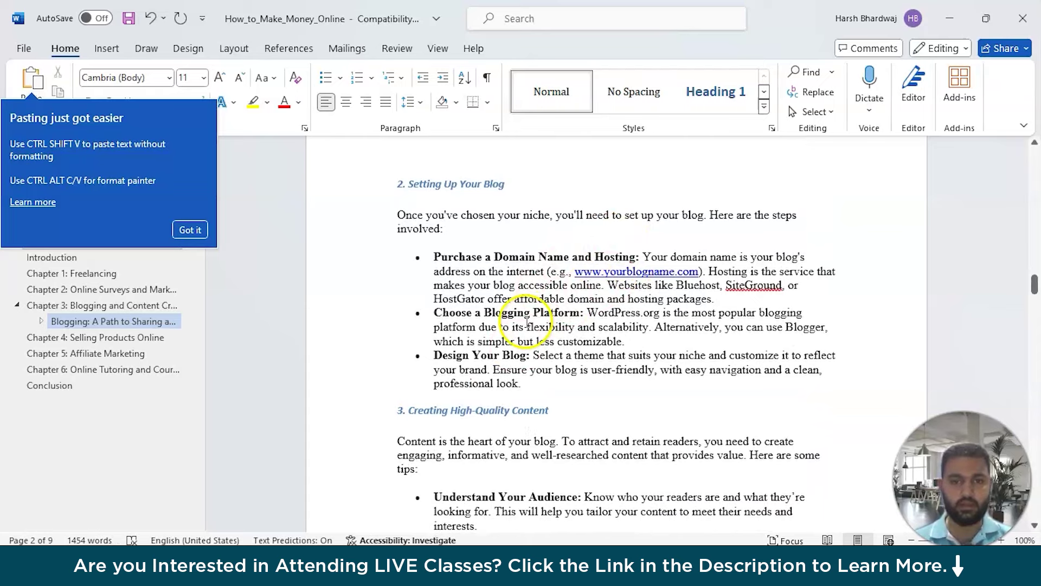
scroll(526, 321, down, 12)
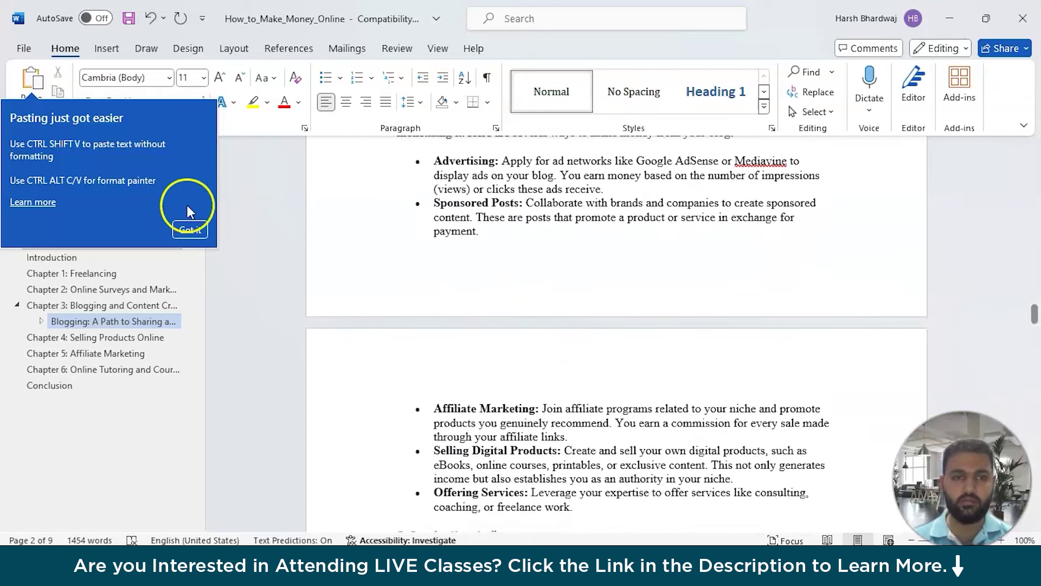
click(190, 230)
scroll(483, 260, down, 10)
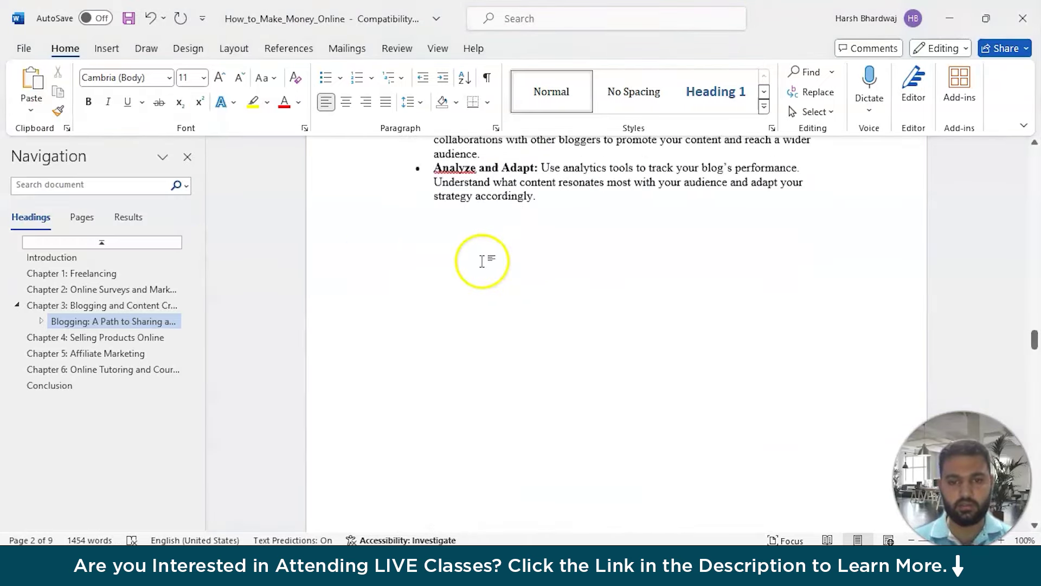
scroll(483, 261, down, 11)
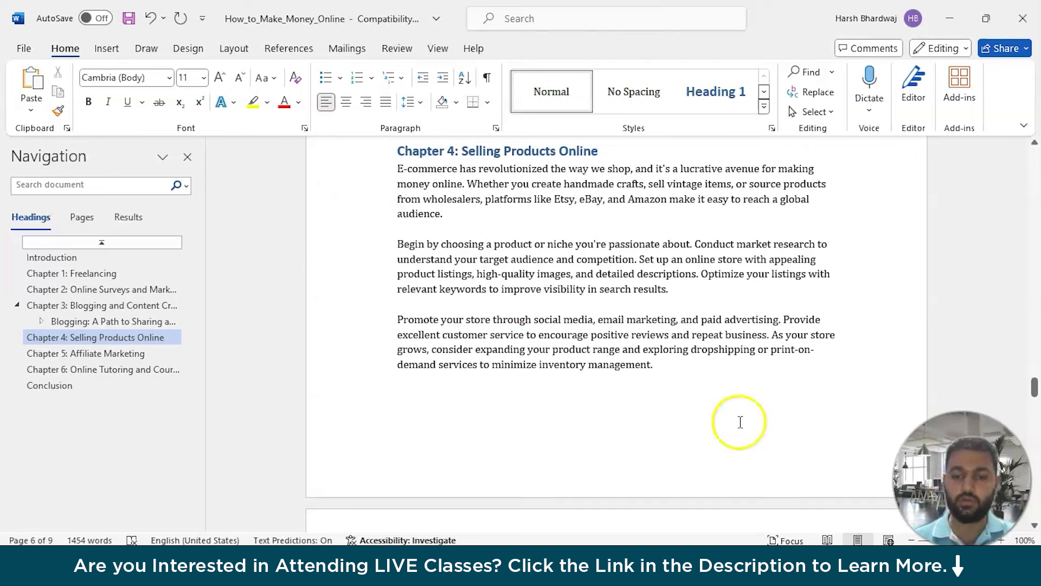
Switch back to ChatGPT, ask it to create an AI-generated poster image for use as the eBook's cover, and view the picture.
mouse_move(616, 544)
click(623, 509)
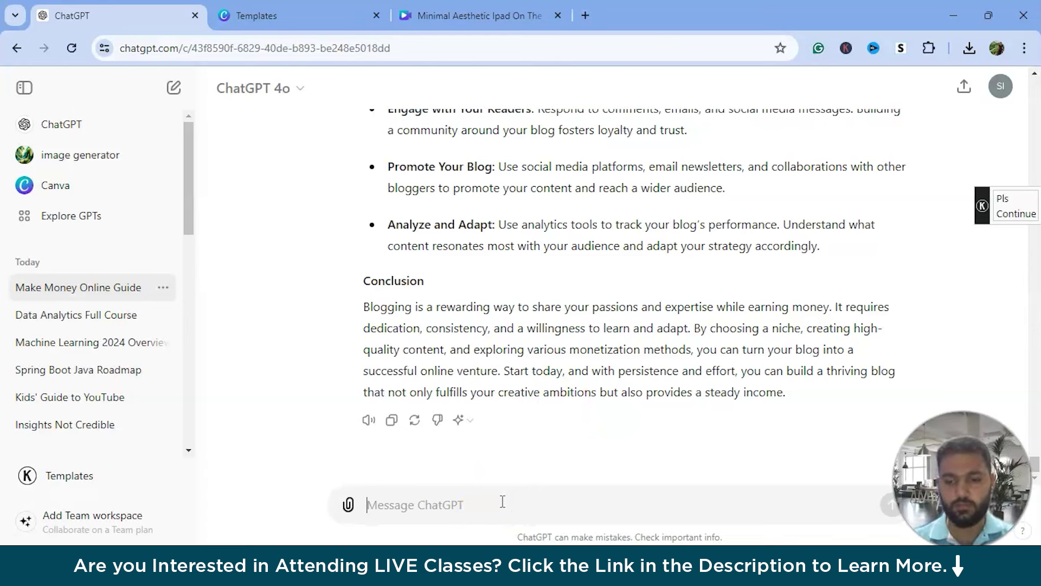
text(cr)
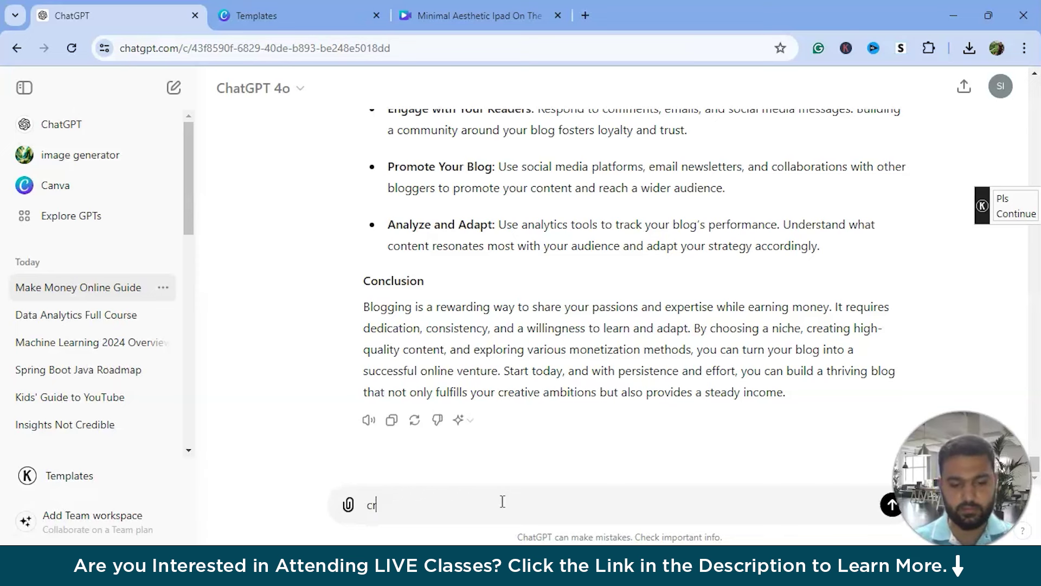
text(eate an iai gene)
key(BackSpace)
text(erated ps)
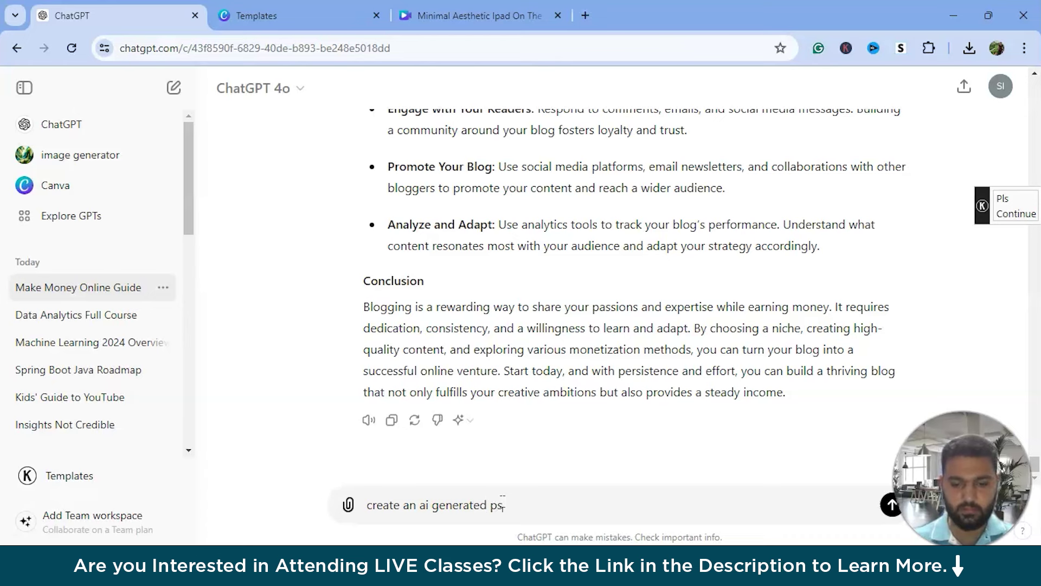
text(oter i)
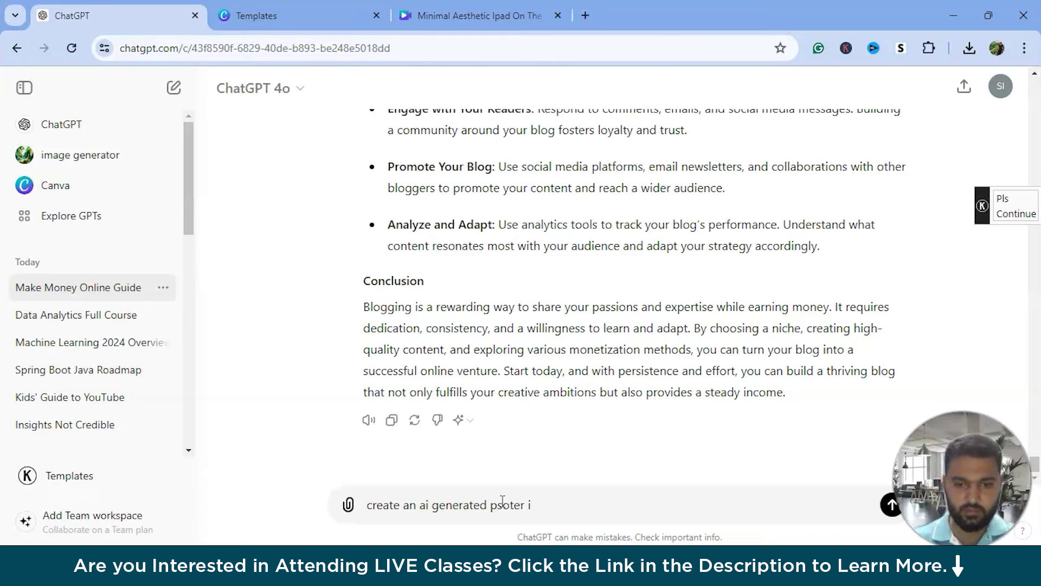
key(BackSpace)
key(BackSpace)
key(BackSpace)
key(BackSpace)
key(BackSpace)
text(os)
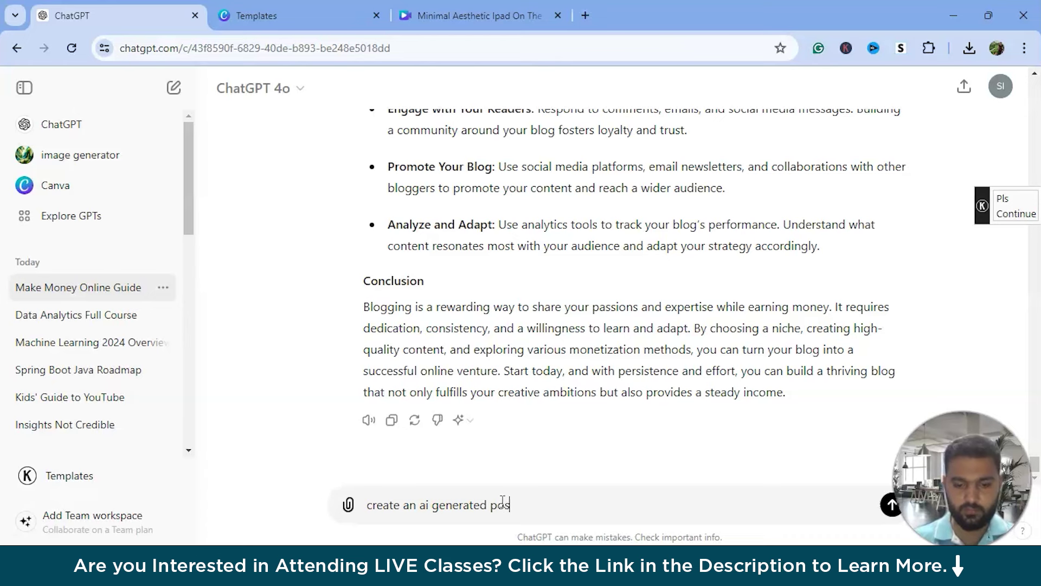
text(ter image for ebook that i can use an)
key(BackSpace)
text(as a cover for it)
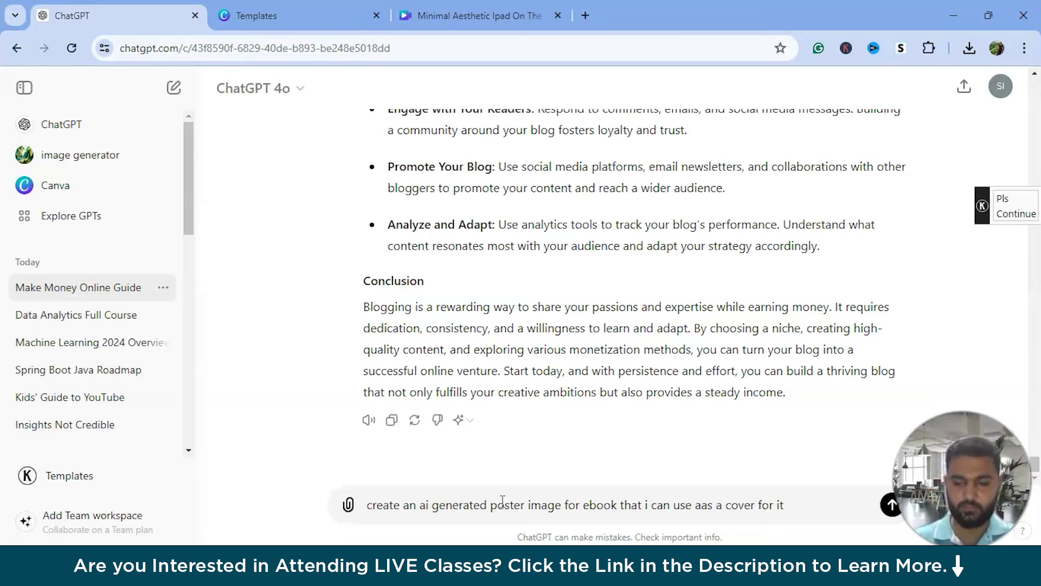
key(Return)
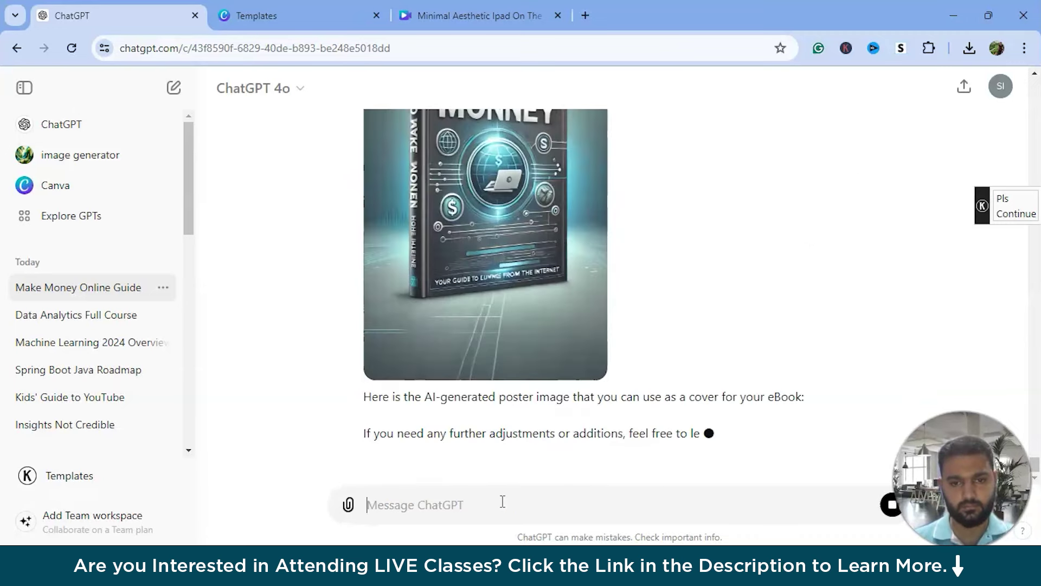
click(705, 340)
click(702, 297)
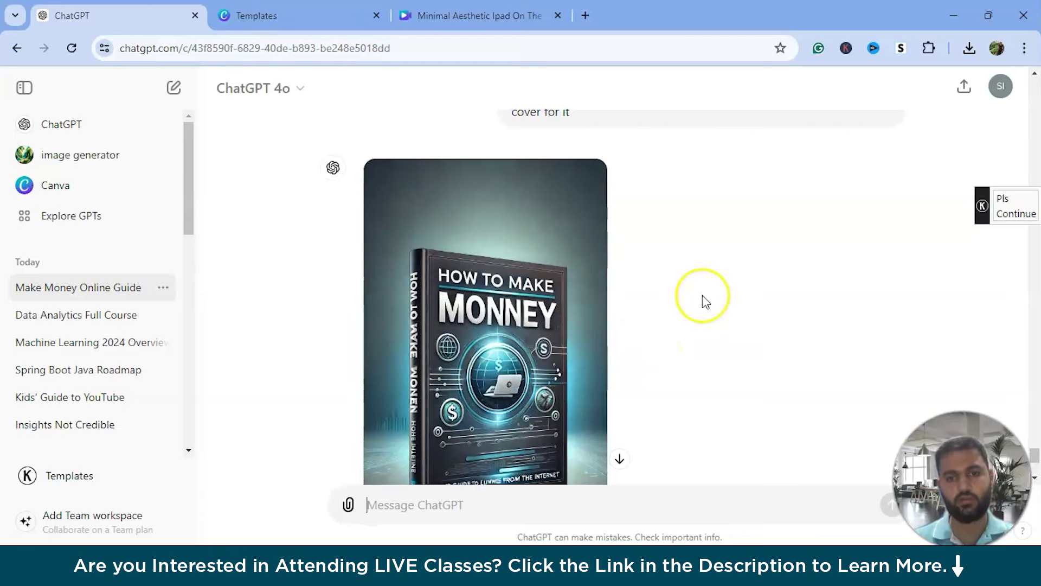
Look over the generated book cover poster and tell ChatGPT "dont give the entire cover image".
click(673, 264)
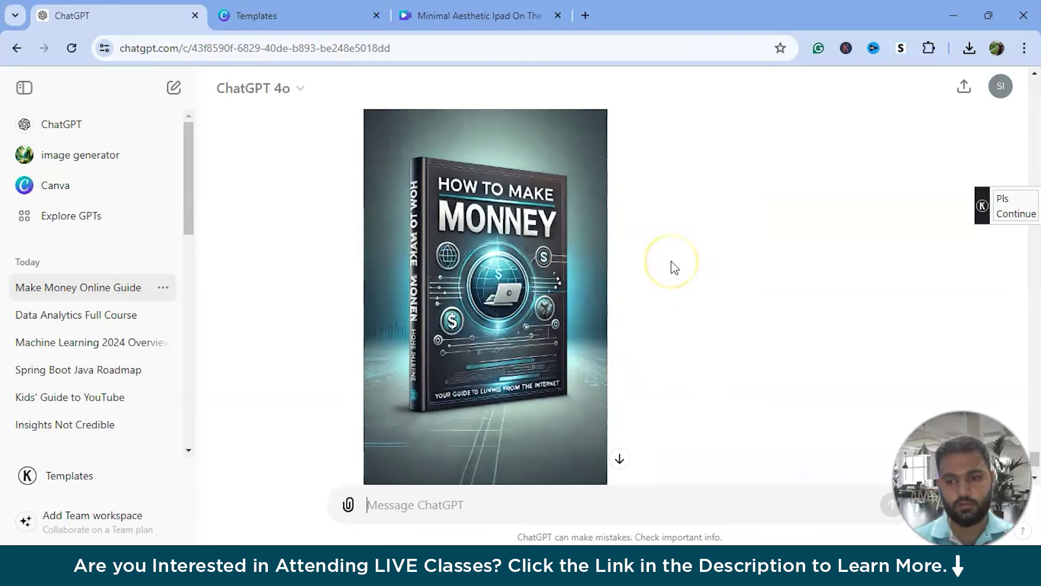
click(617, 337)
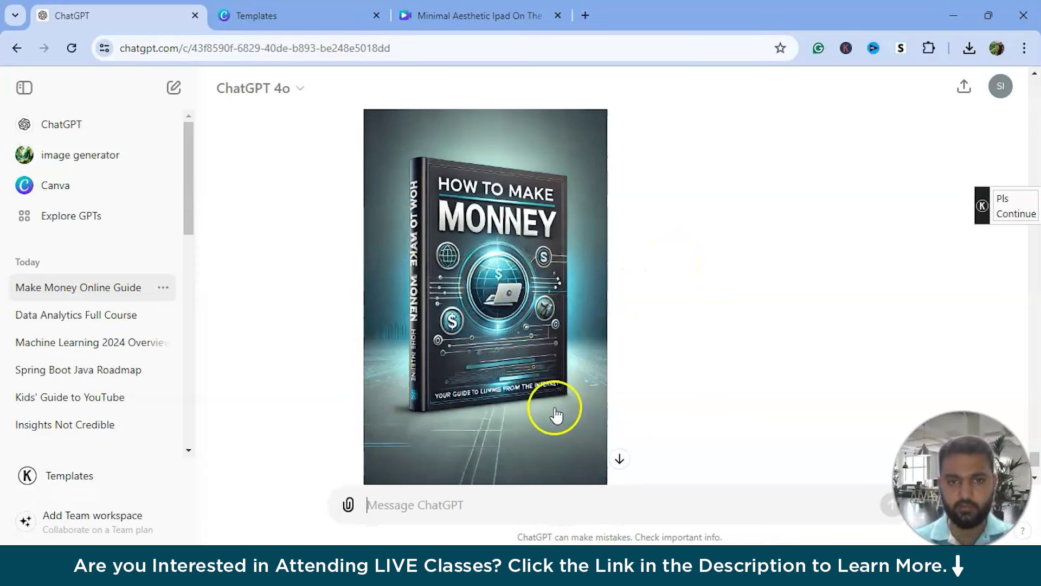
scroll(556, 415, down, 3)
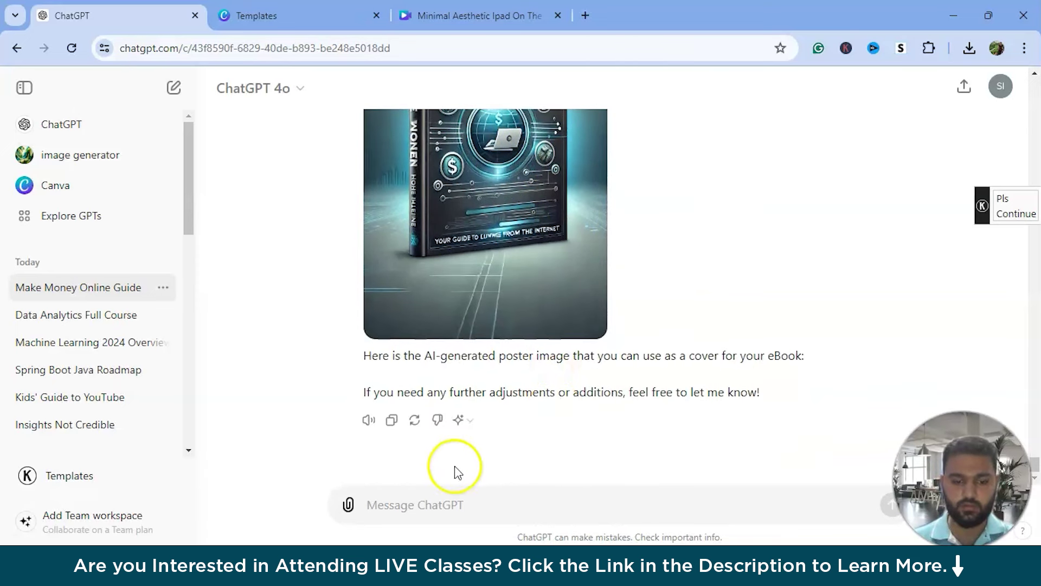
text(dont gi)
text(cov)
key(BackSpace)
key(BackSpace)
key(BackSpace)
text(ve the entire cover )
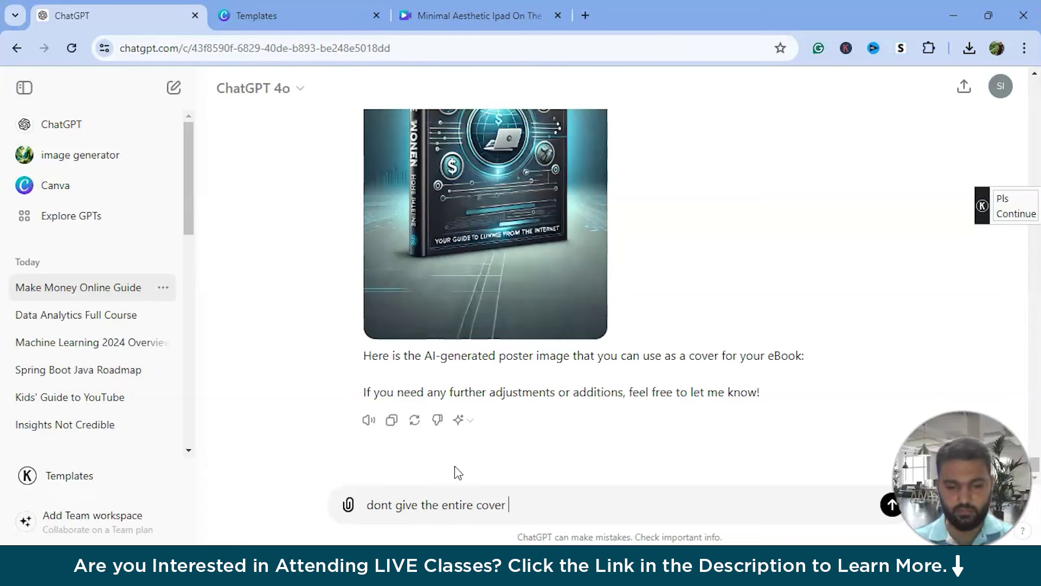
text(image)
key(Return)
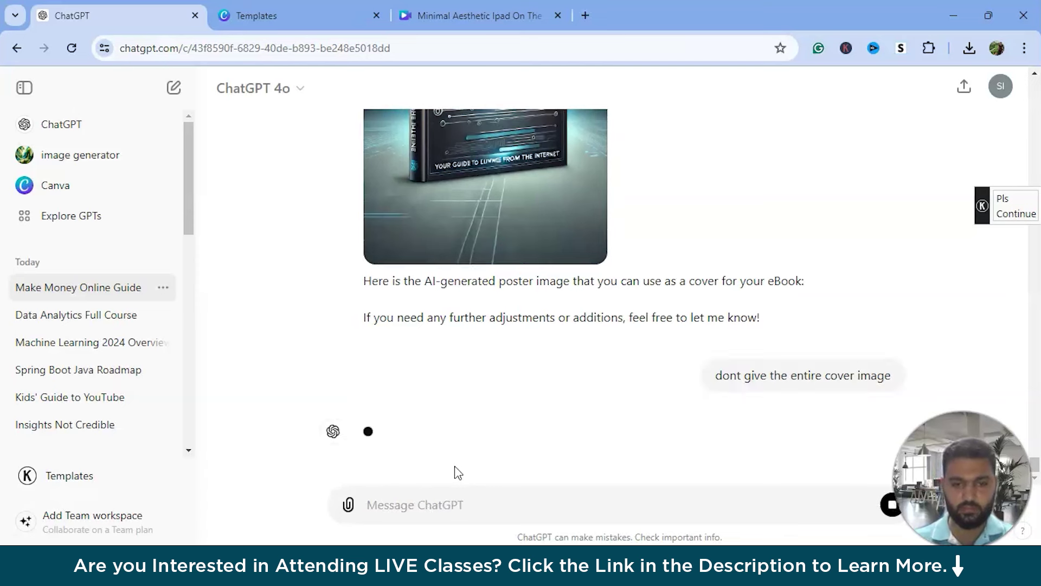
Begin a follow-up prompt with "just genera…", and ask ChatGPT to give the inside image only for the last photo.
click(555, 369)
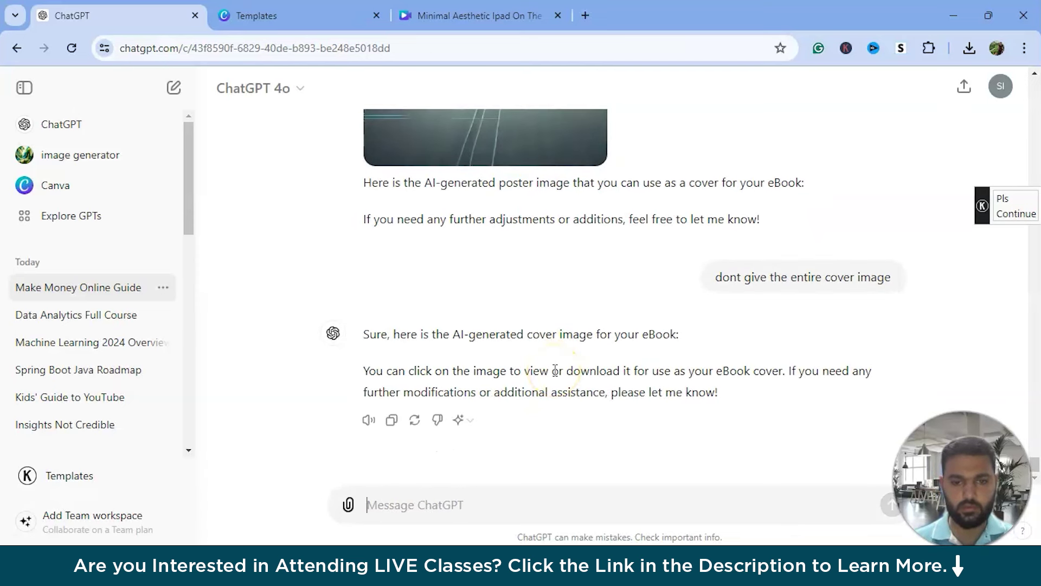
text(just genera)
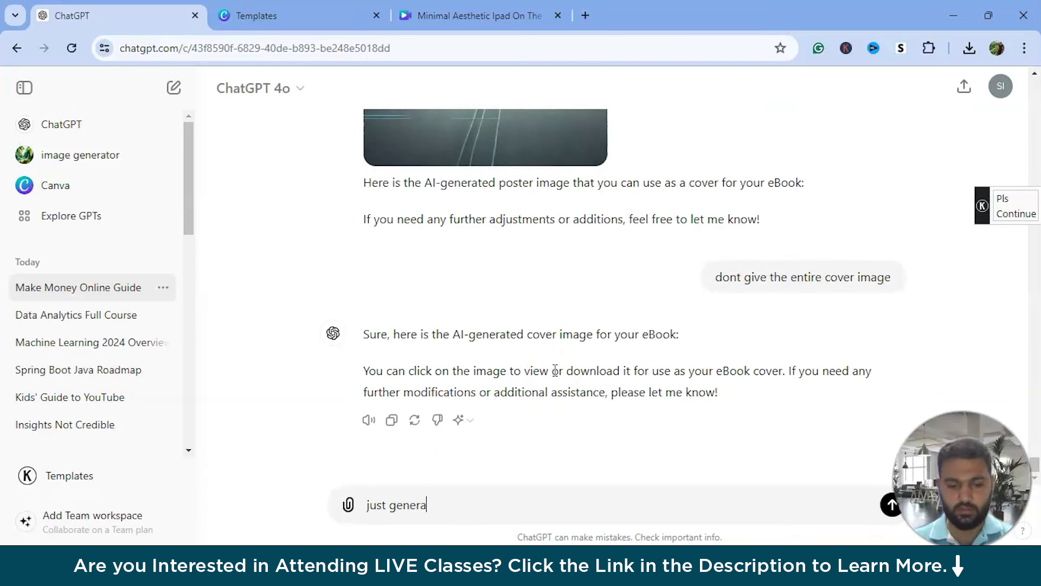
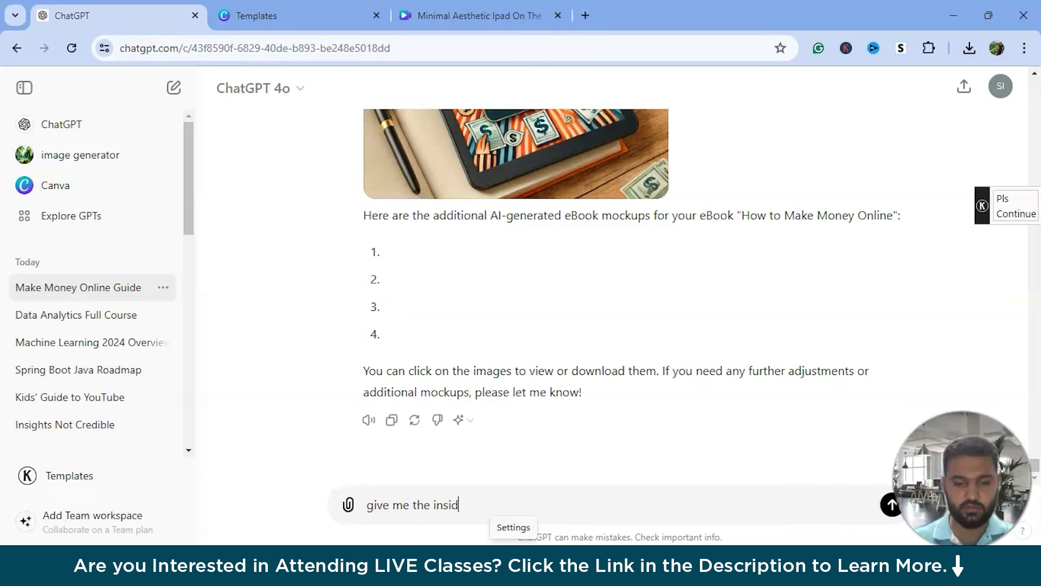
text(mage)
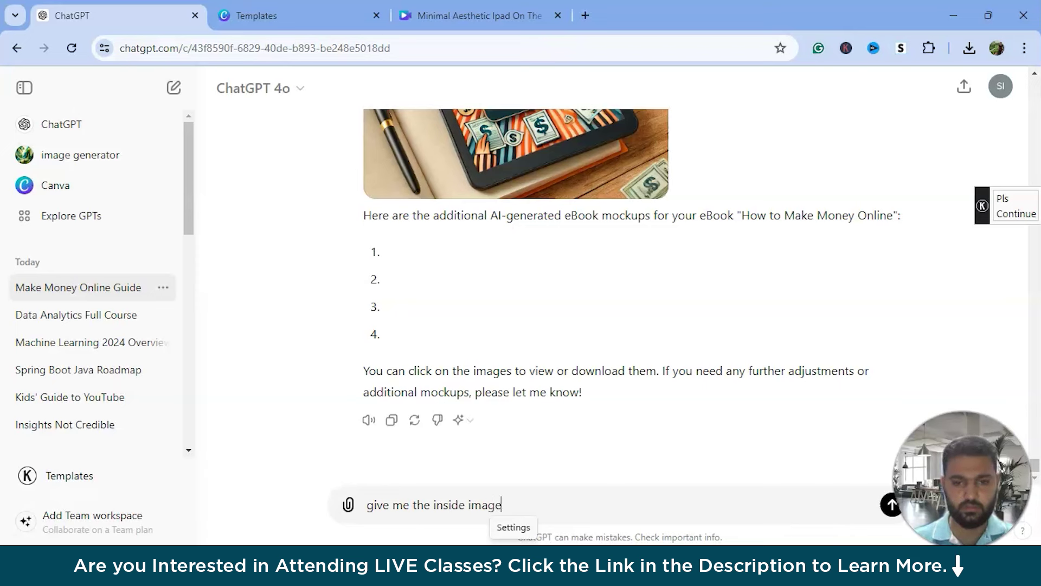
text( only for the last photo)
key(Return)
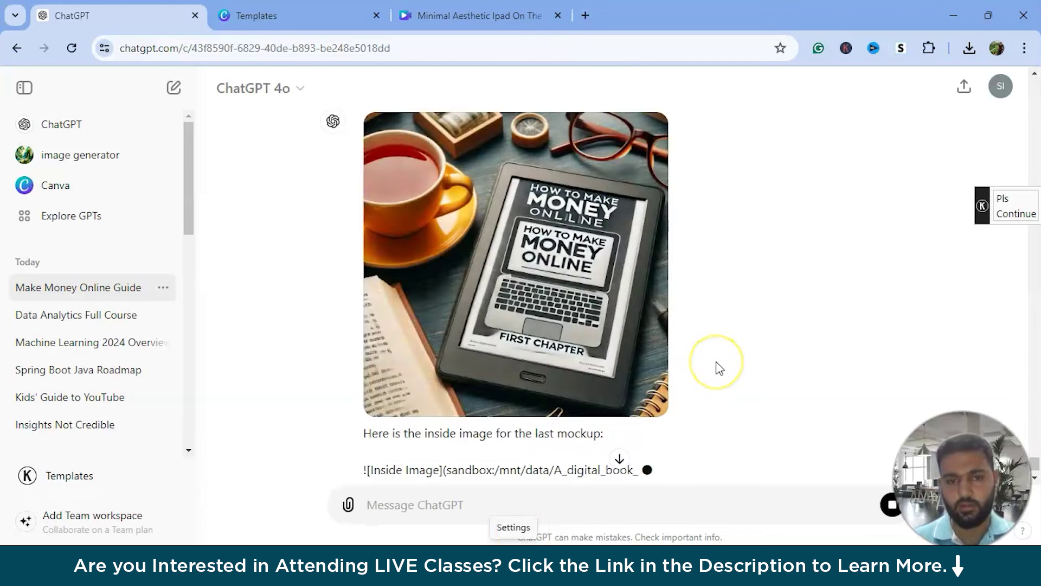
View the new e-reader mockup and ask ChatGPT to give the image only, with no background.
scroll(720, 368, down, 2)
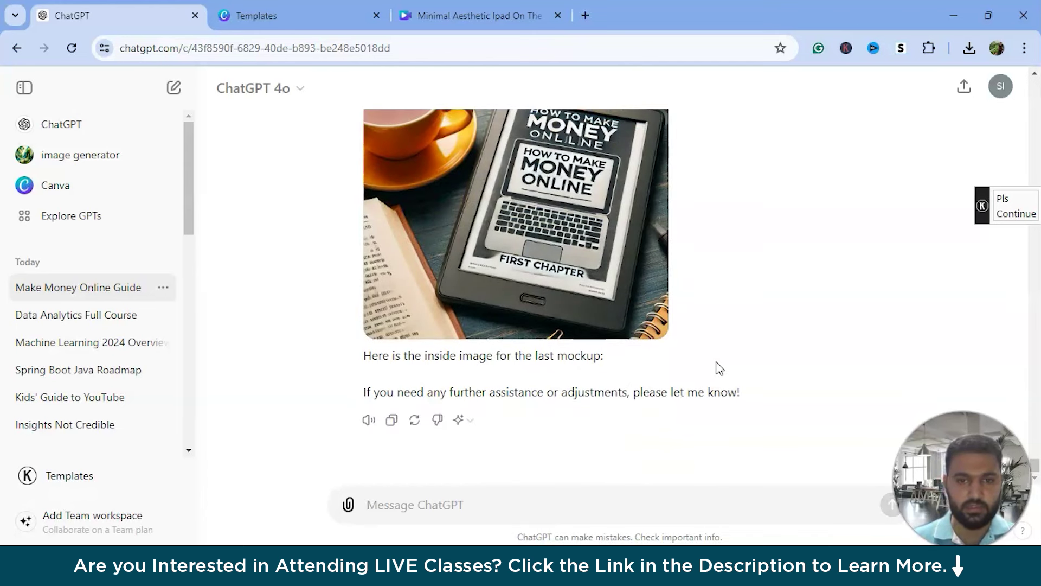
text(give the )
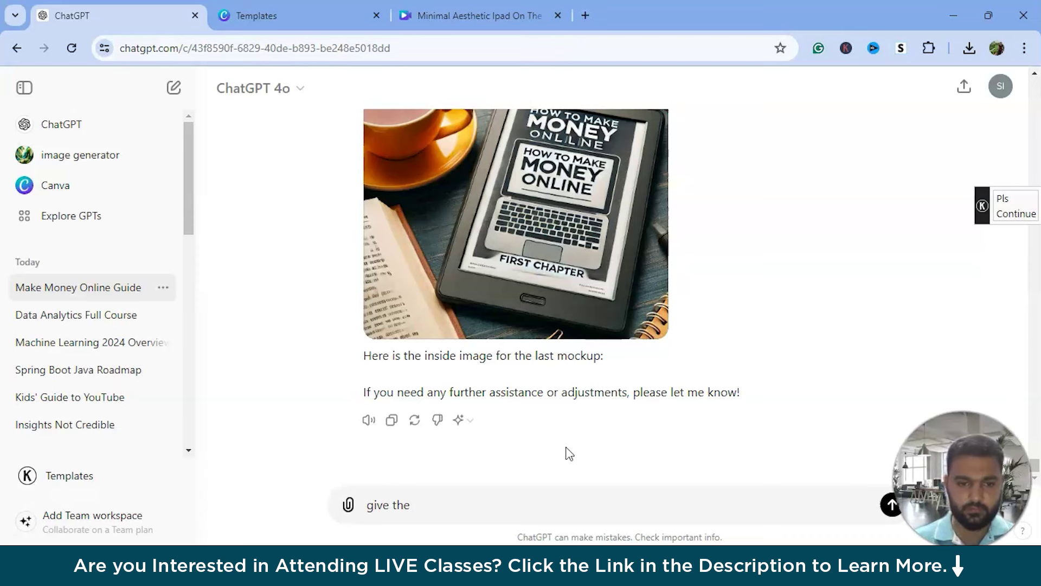
text(image only no background)
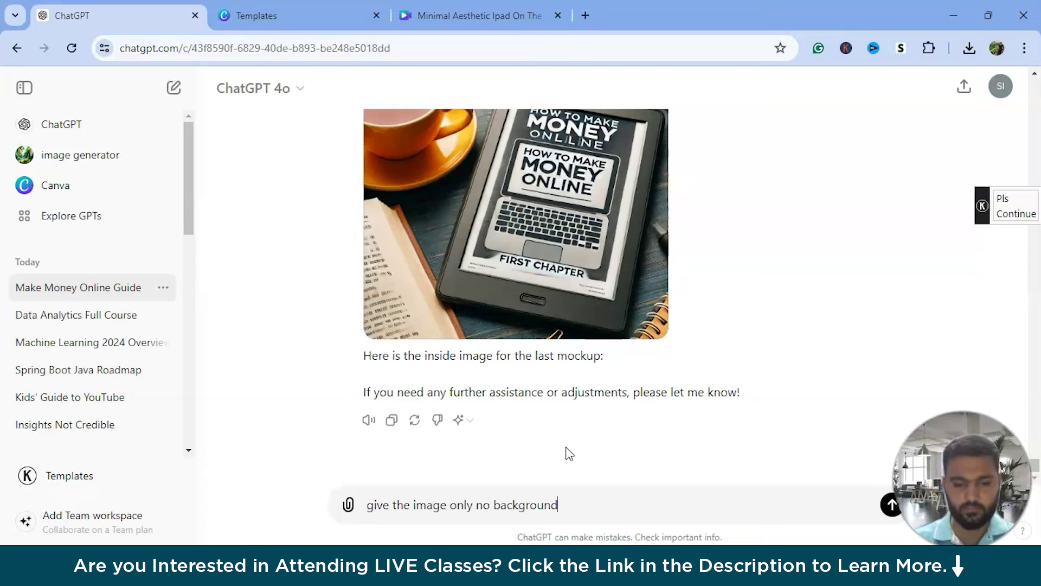
key(Return)
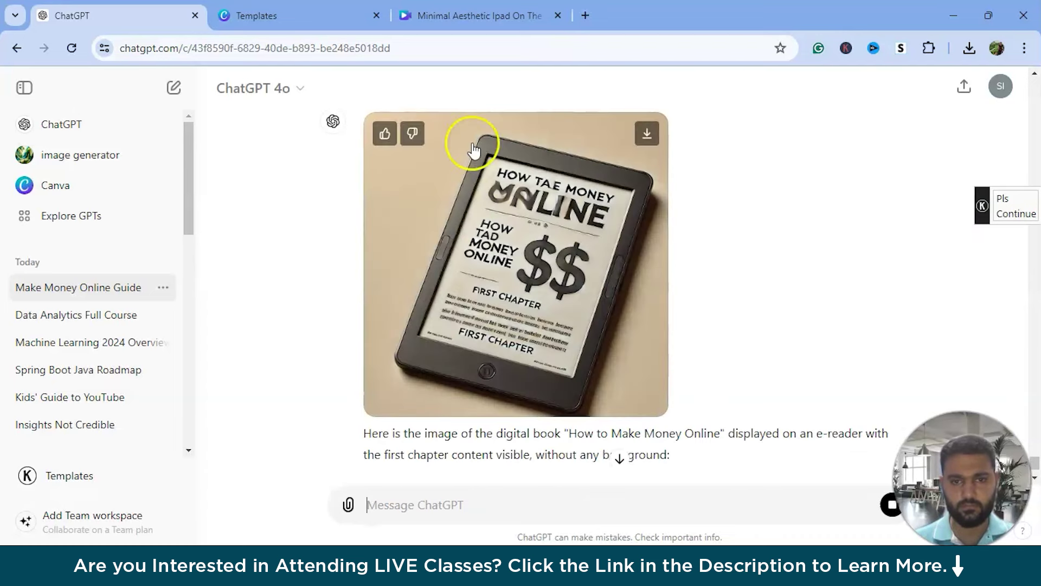
Tell ChatGPT not to showcase any tablet or laptop, just the poster, and ask it to show more.
scroll(555, 237, down, 1)
text(dont)
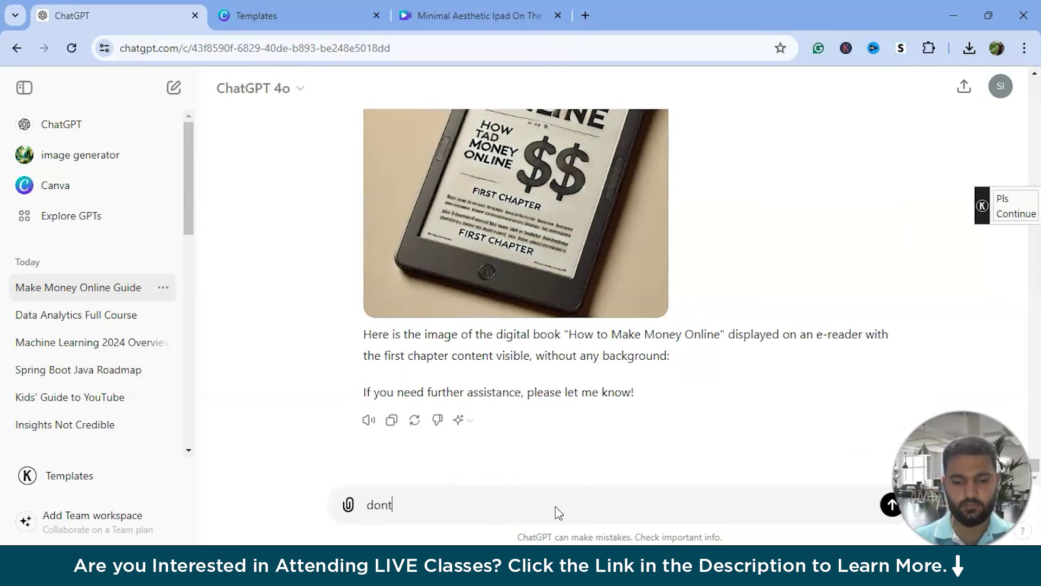
text( showase any tablet or laptop ijust want the poster)
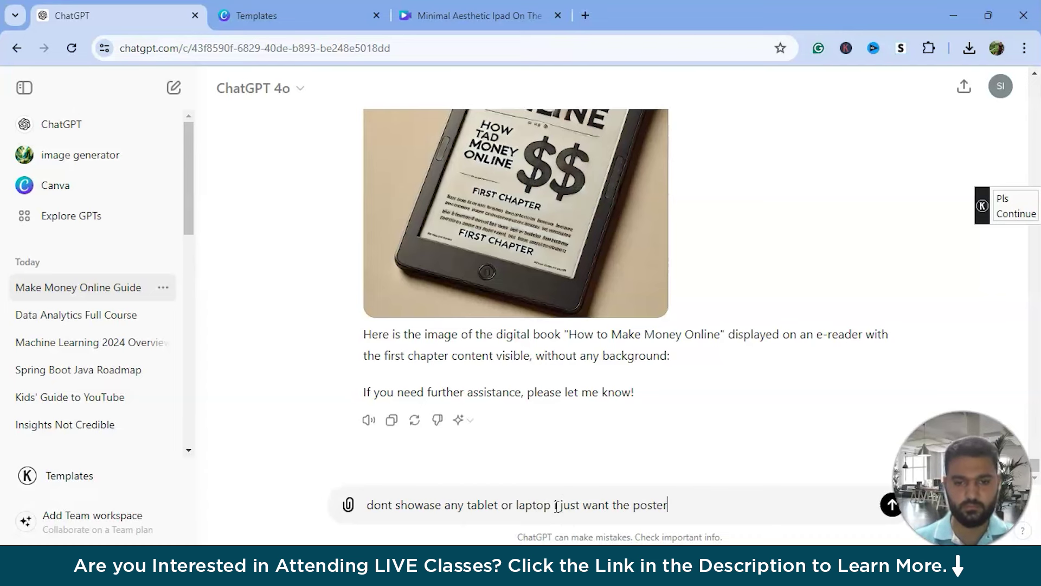
key(Return)
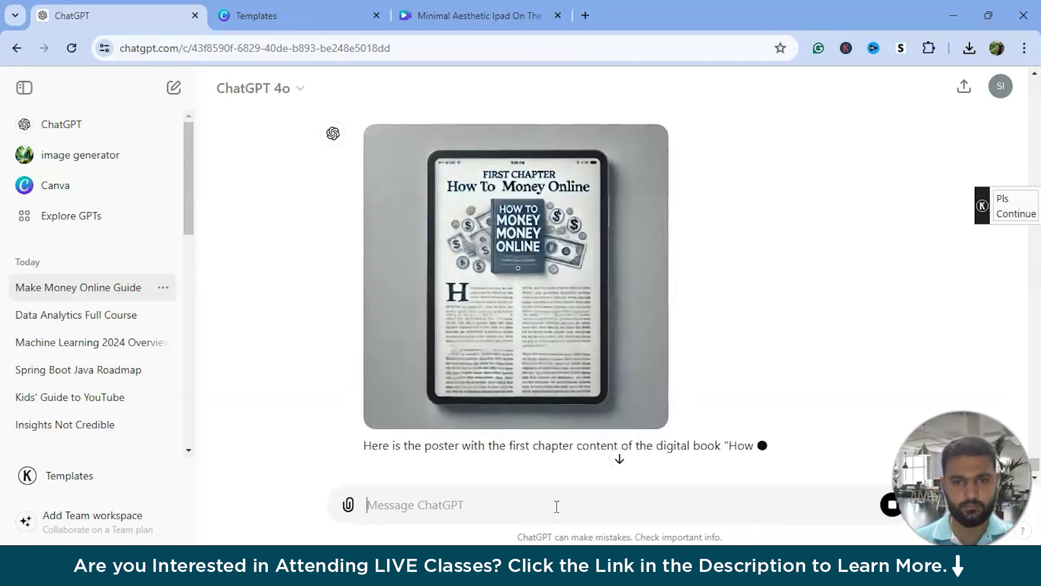
text(show more)
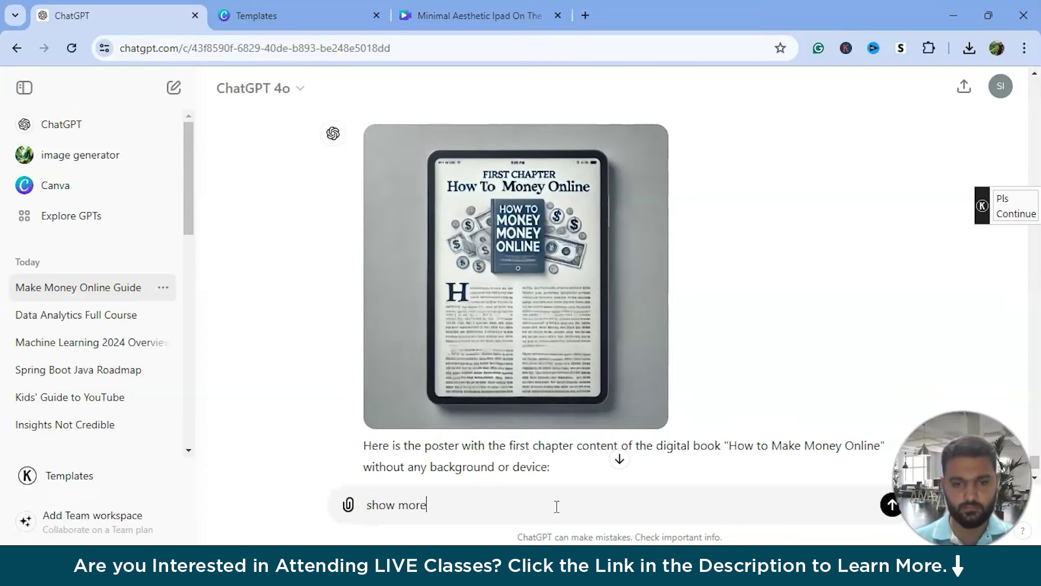
key(Return)
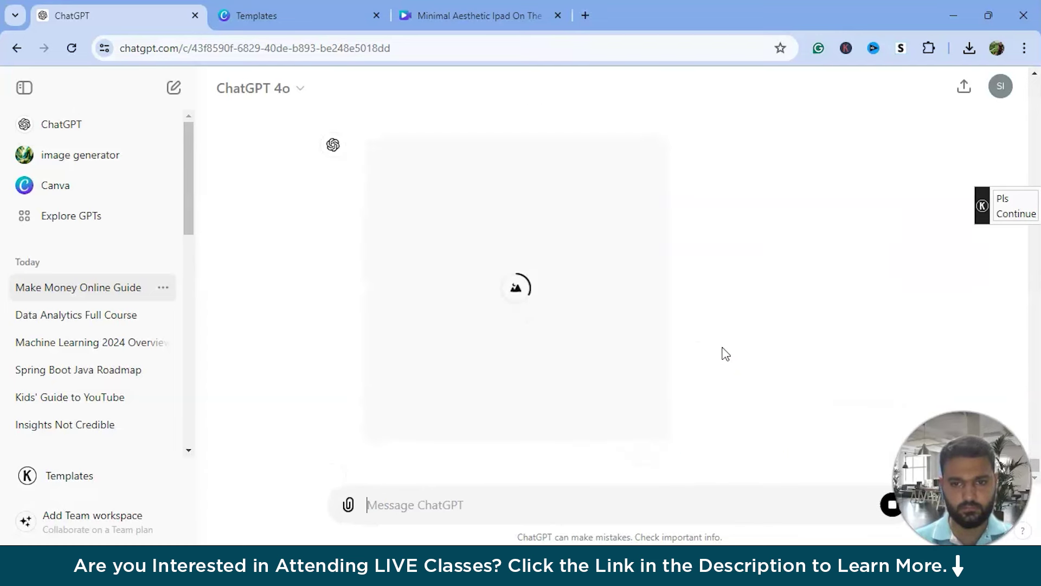
Open the "First Chapter How To Money Online" poster in full view, download it and close the view.
scroll(440, 187, up, 8)
click(440, 187)
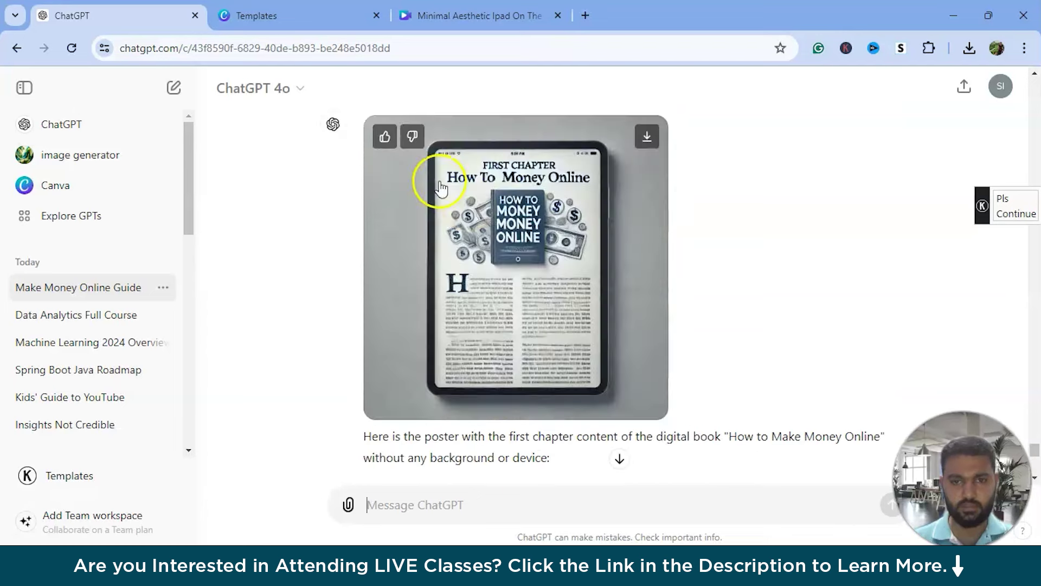
click(610, 91)
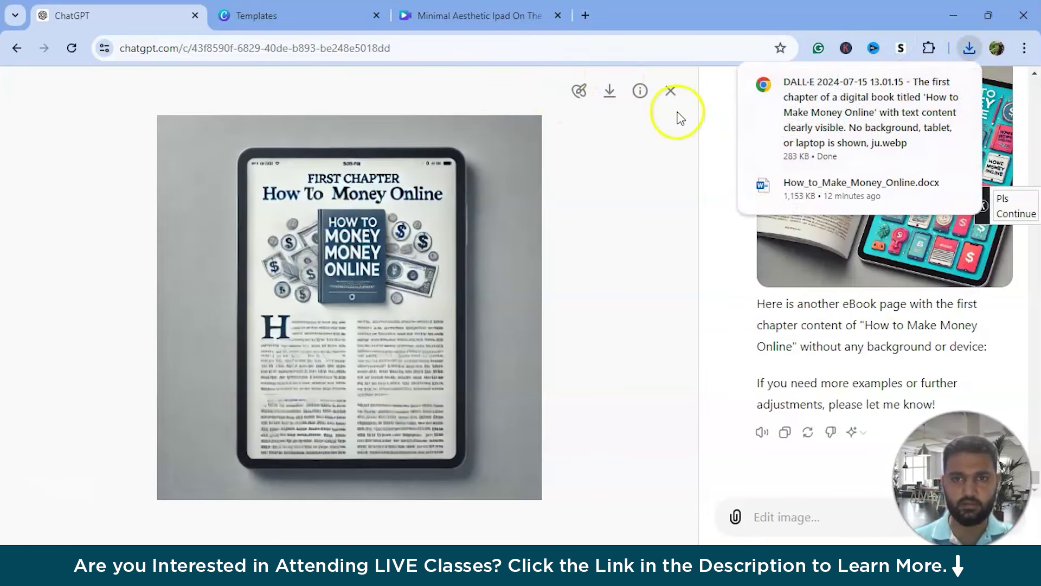
click(671, 92)
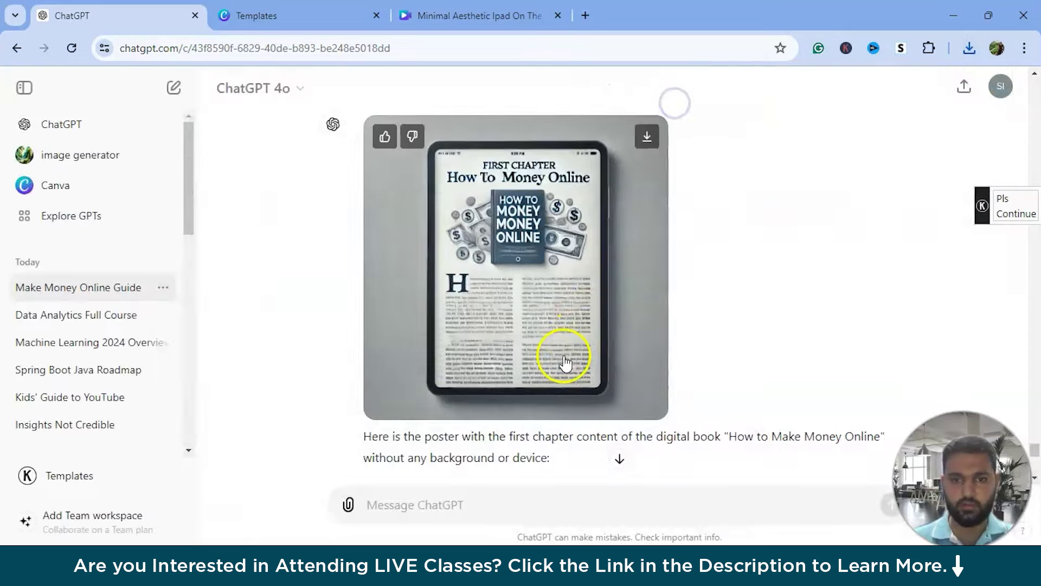
Ask ChatGPT to convert the last two images into downloadable JPEG format, and clear the stray backslash from the message box.
scroll(564, 362, down, 6)
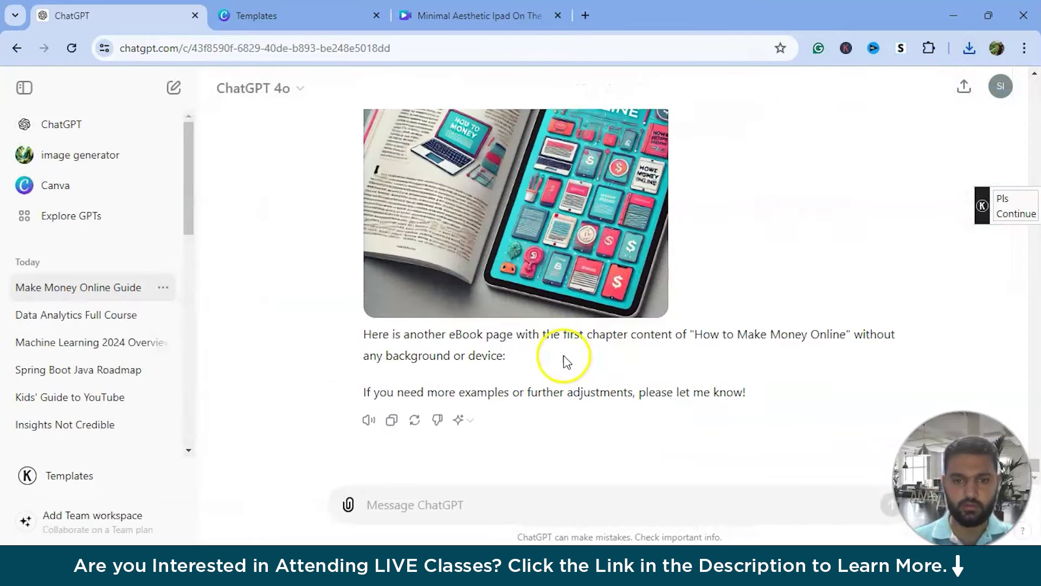
click(448, 505)
text(can you convert this)
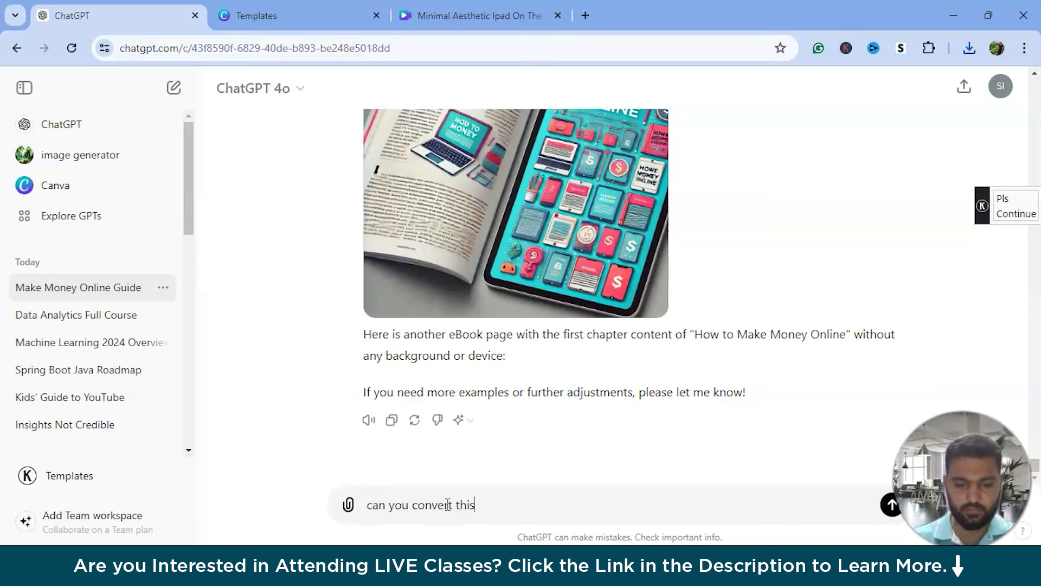
text( last twi i jpeg format downloasdbale)
key(Return)
text(\)
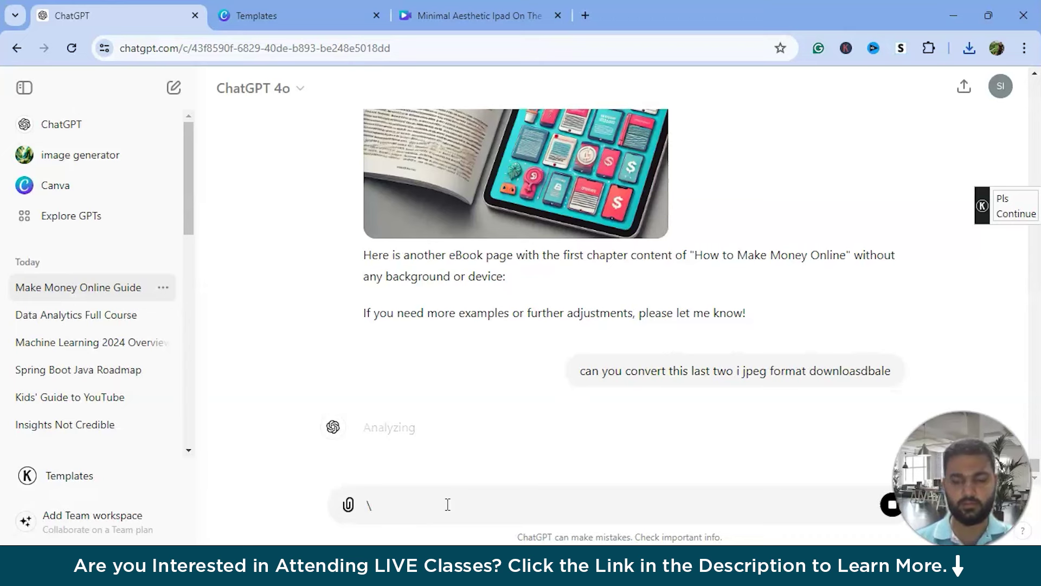
key(BackSpace)
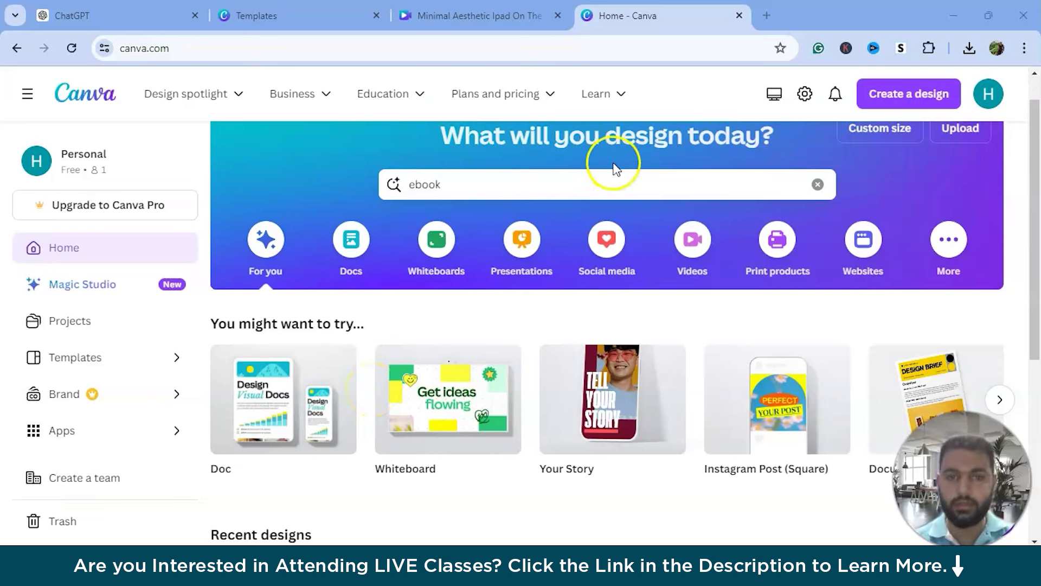
Switch to the Canva home page, dismiss the design search and open the Mockups collection from the recommended apps.
click(568, 175)
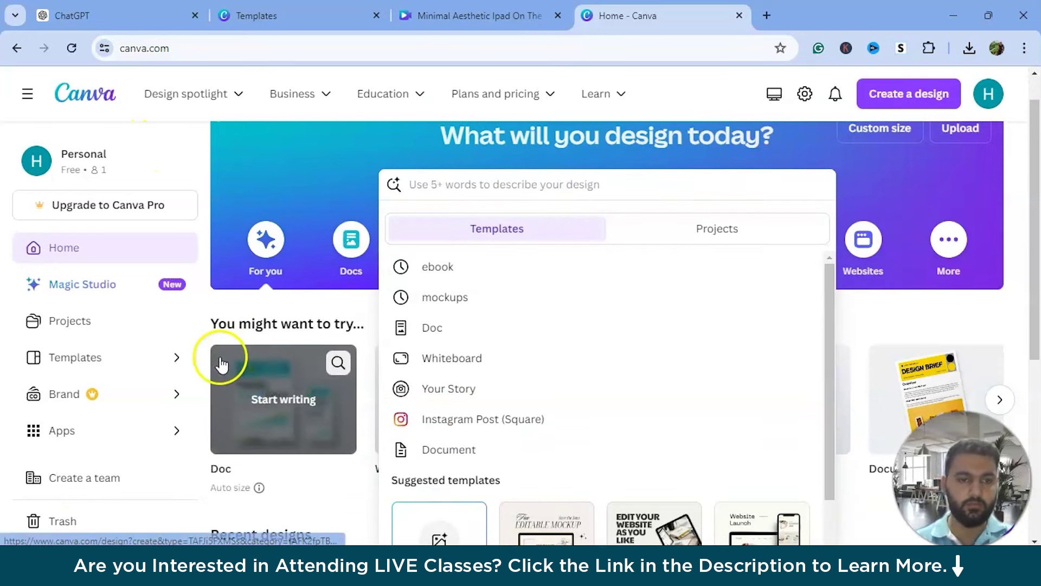
click(208, 317)
scroll(112, 453, down, 2)
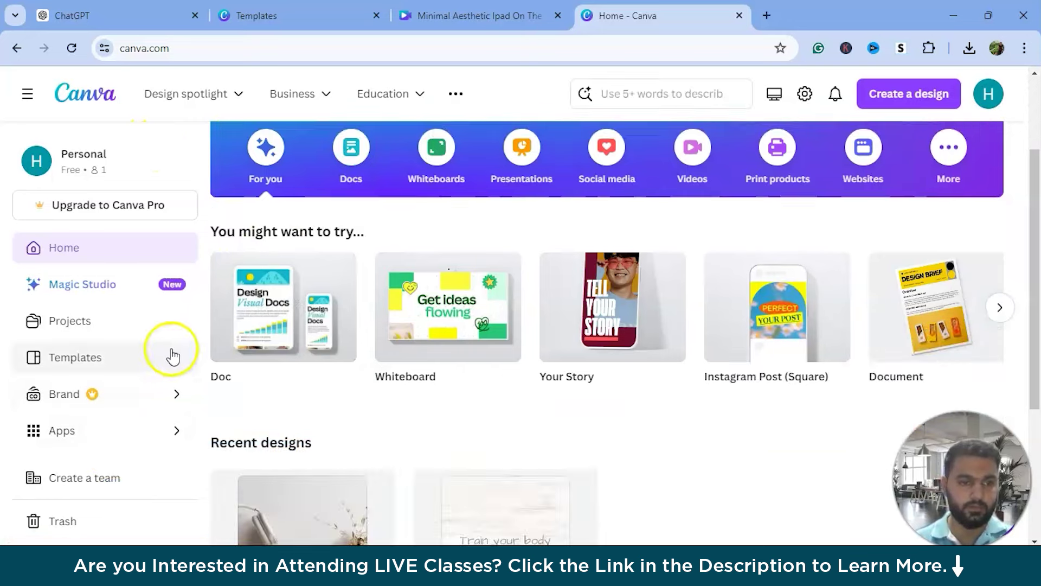
click(165, 431)
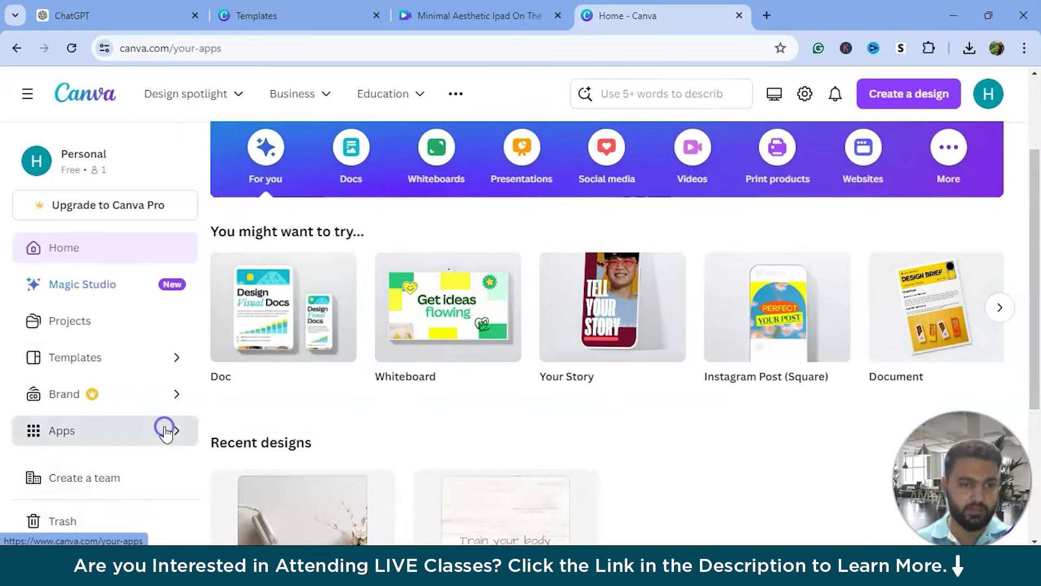
scroll(125, 417, down, 7)
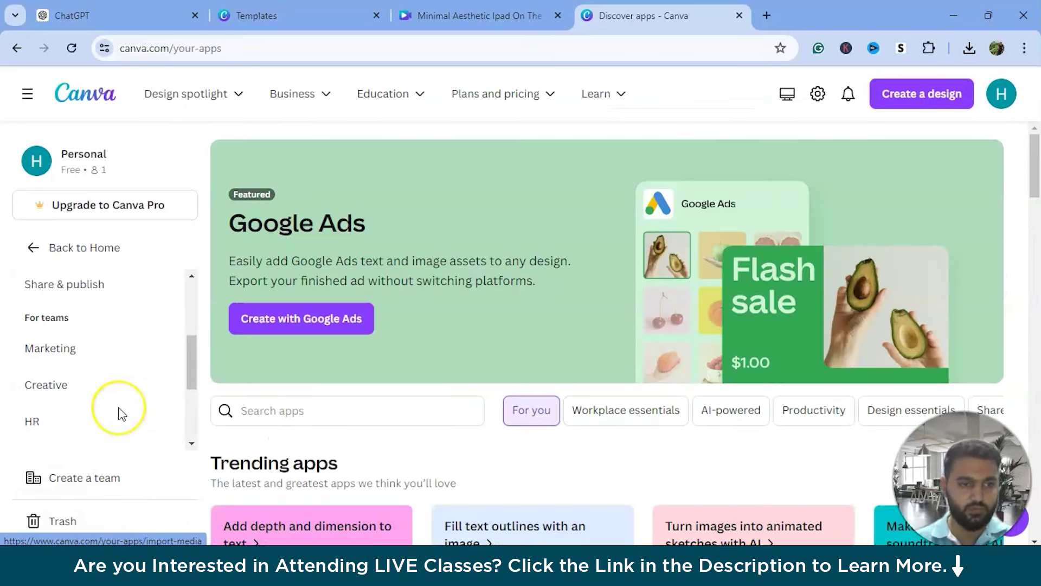
click(71, 434)
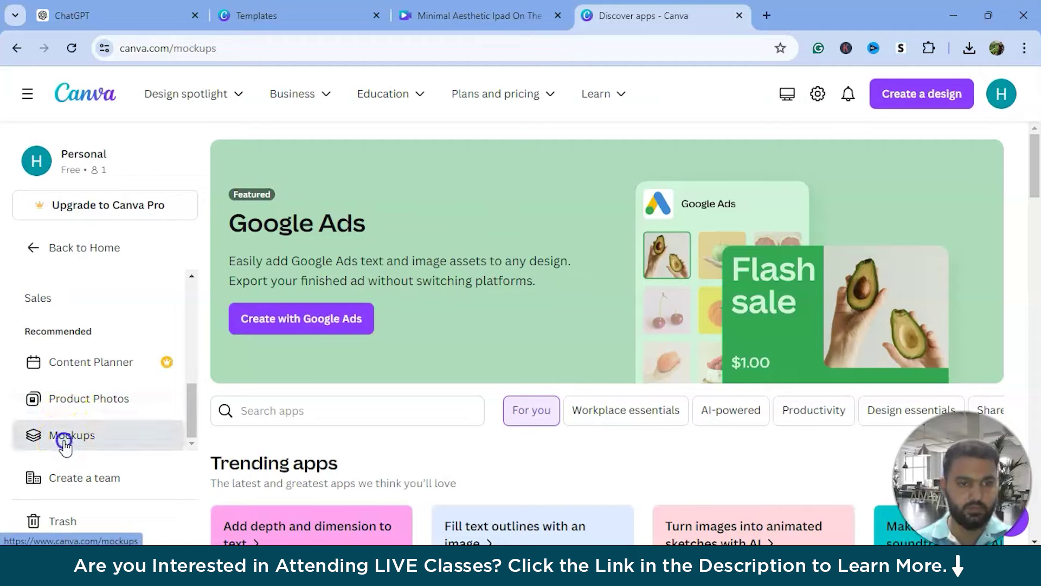
Browse the Technology, Recently used, Trending and New mockups for one suited to the eBook images.
scroll(539, 262, down, 6)
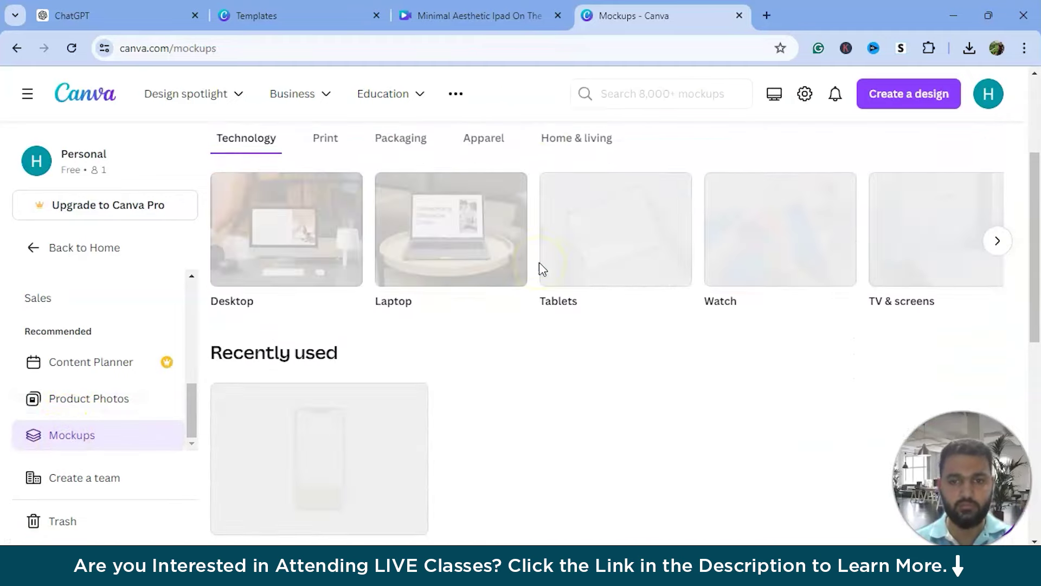
scroll(542, 270, down, 6)
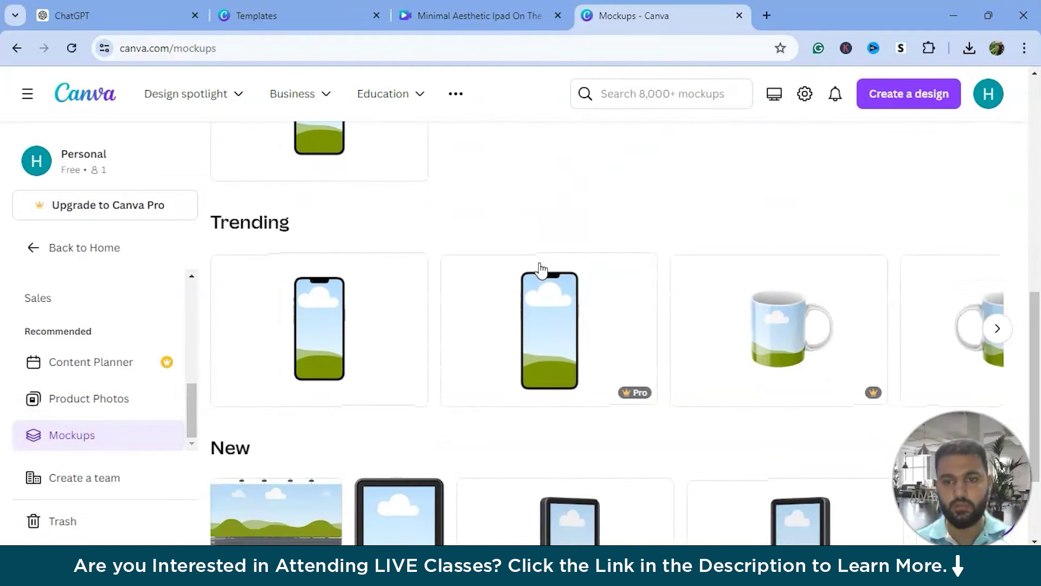
scroll(539, 271, up, 2)
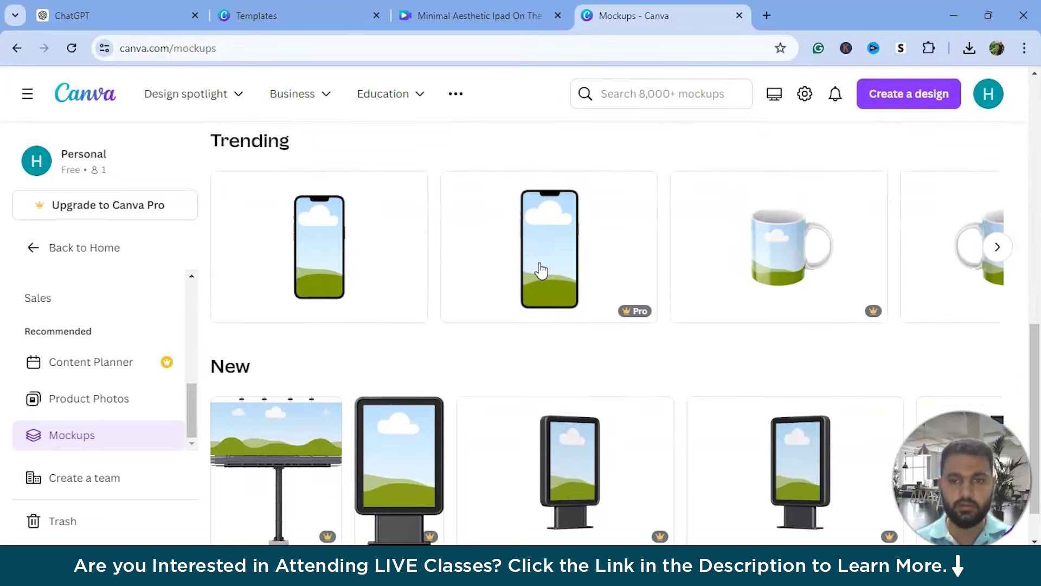
scroll(539, 272, down, 2)
click(603, 267)
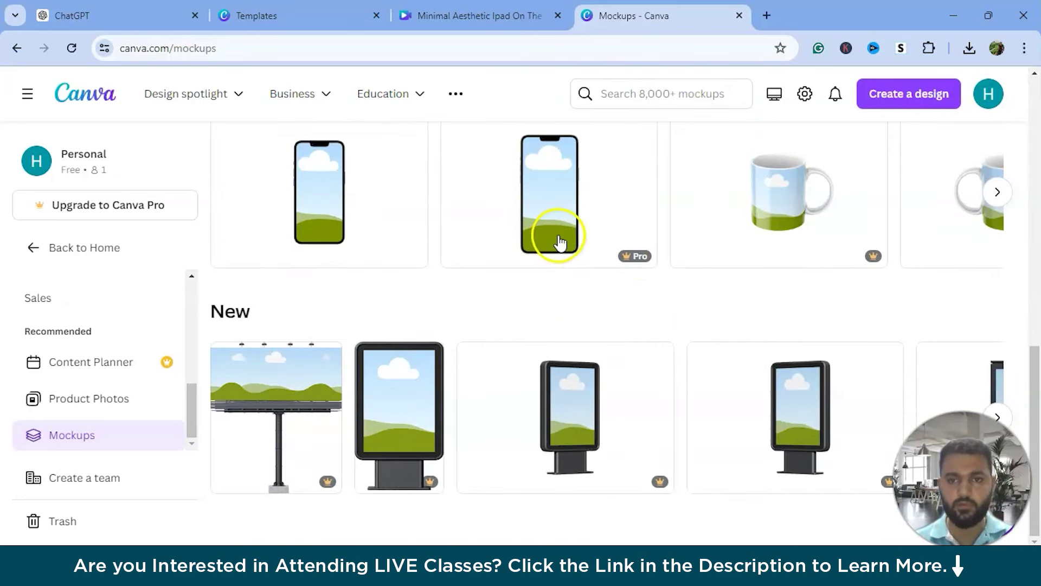
Browse the Trending mockups, open the free smartphone mockup on a plain white background and start selecting its image.
scroll(549, 341, up, 1)
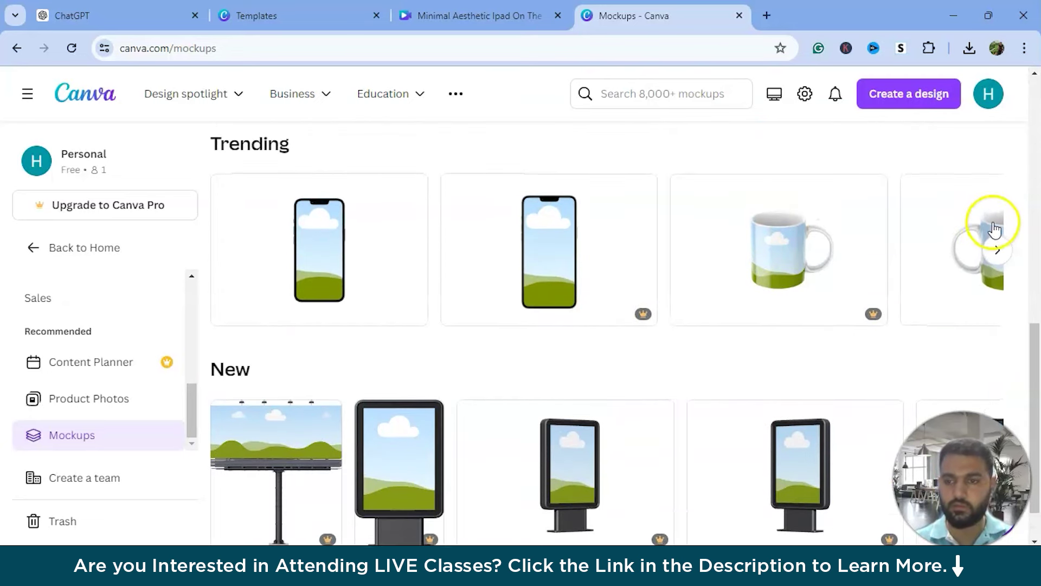
click(997, 250)
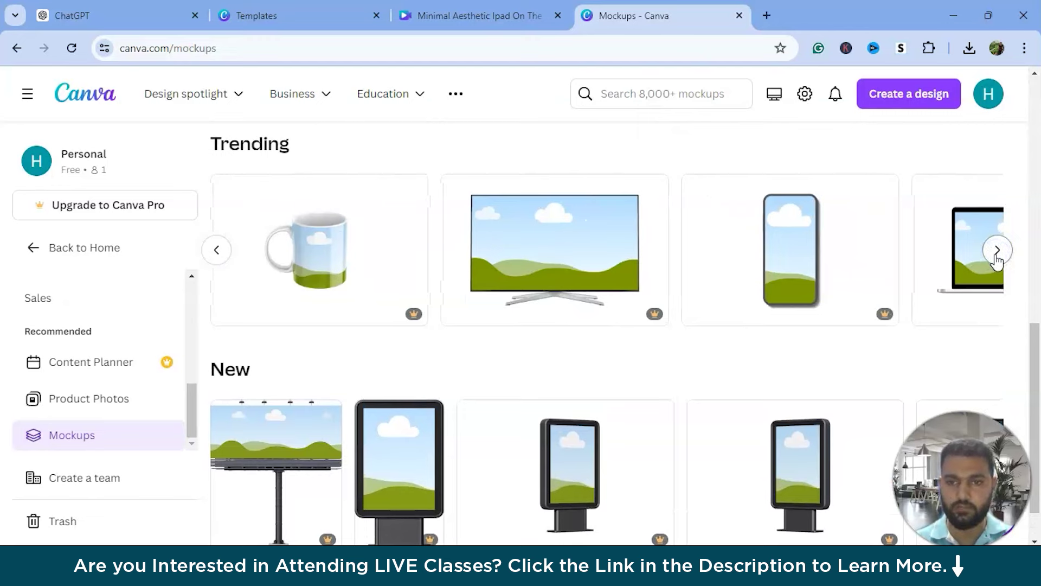
click(997, 252)
click(996, 252)
click(904, 284)
scroll(769, 226, down, 1)
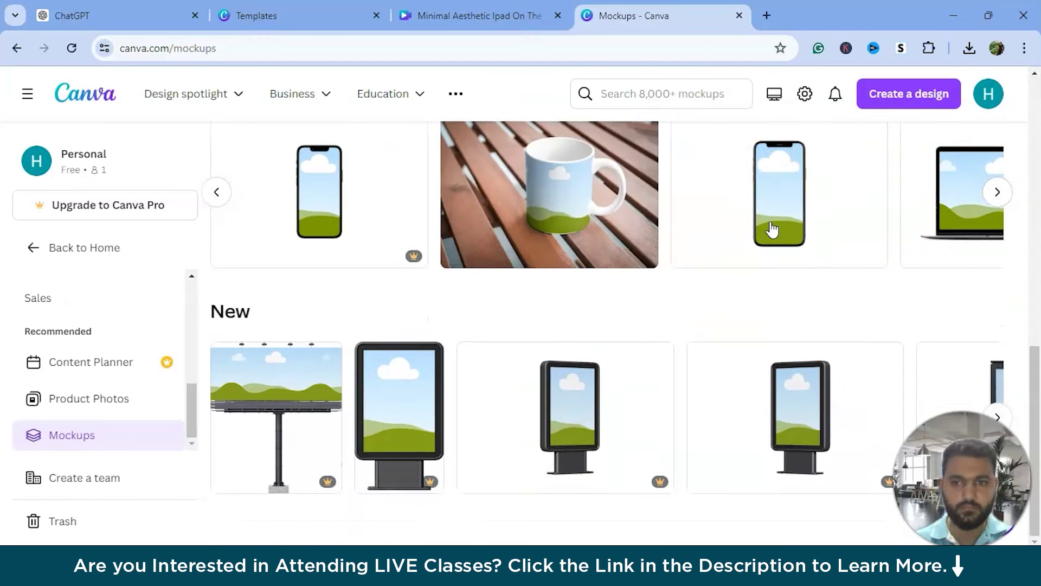
click(770, 222)
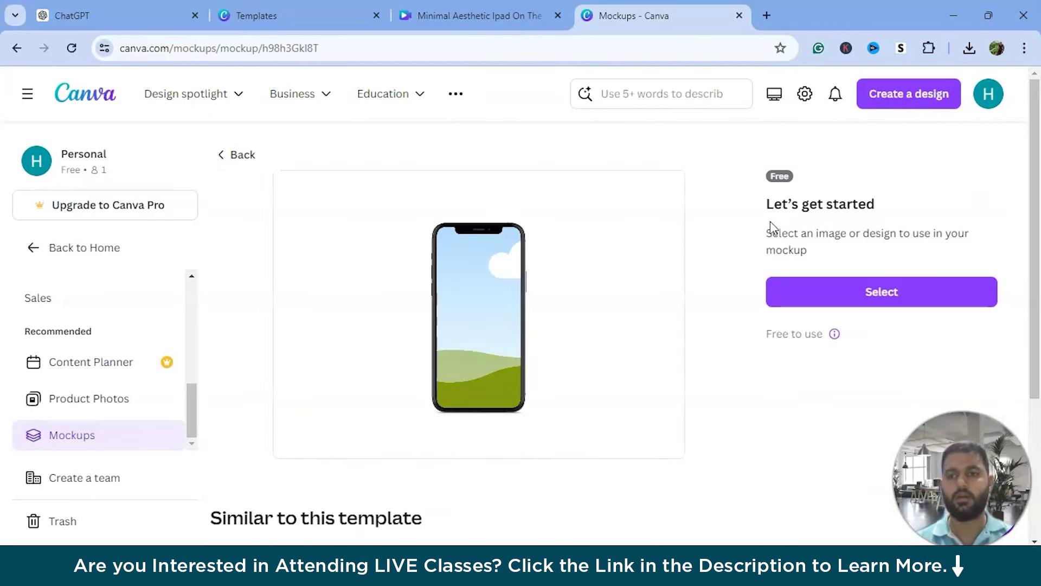
click(899, 293)
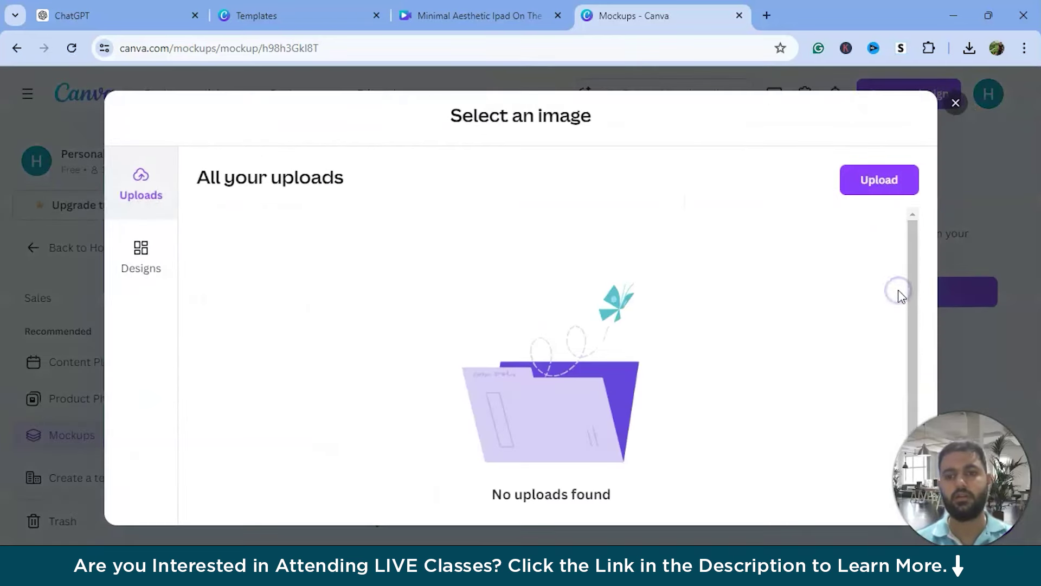
Try to upload the How_to_Make_Money_Online Word document as the mockup's image.
click(858, 179)
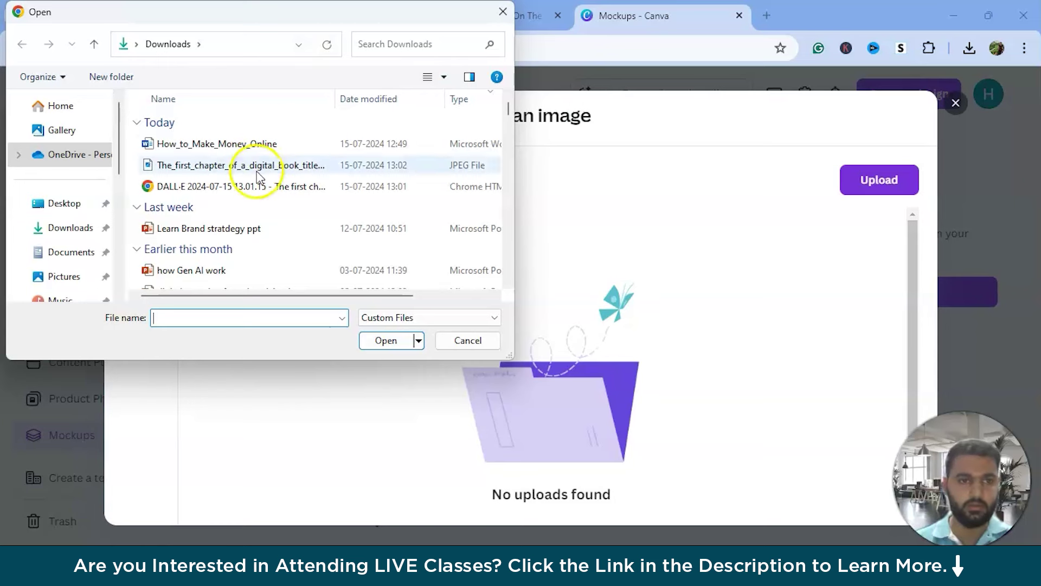
click(278, 142)
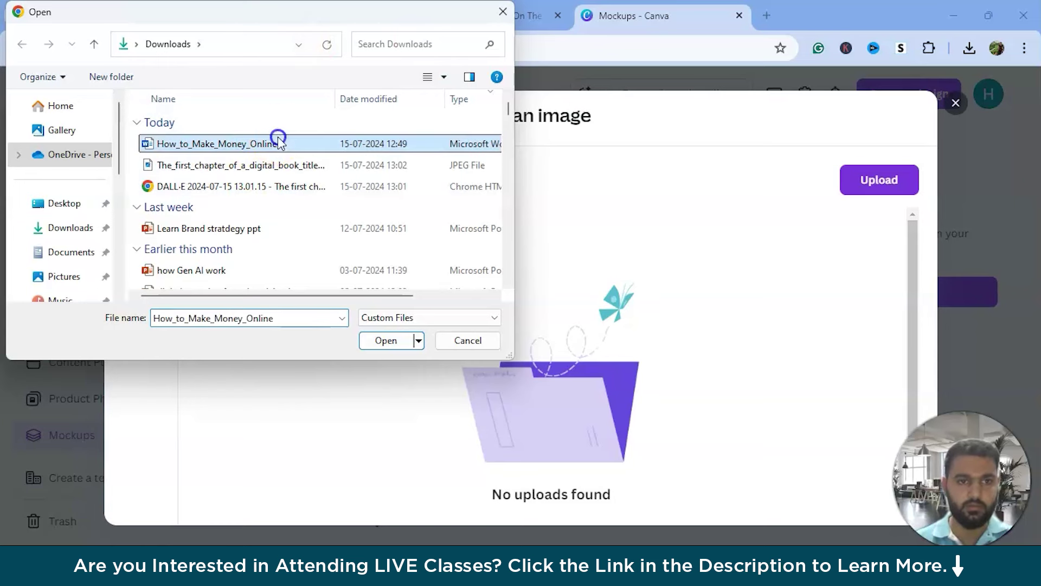
click(386, 340)
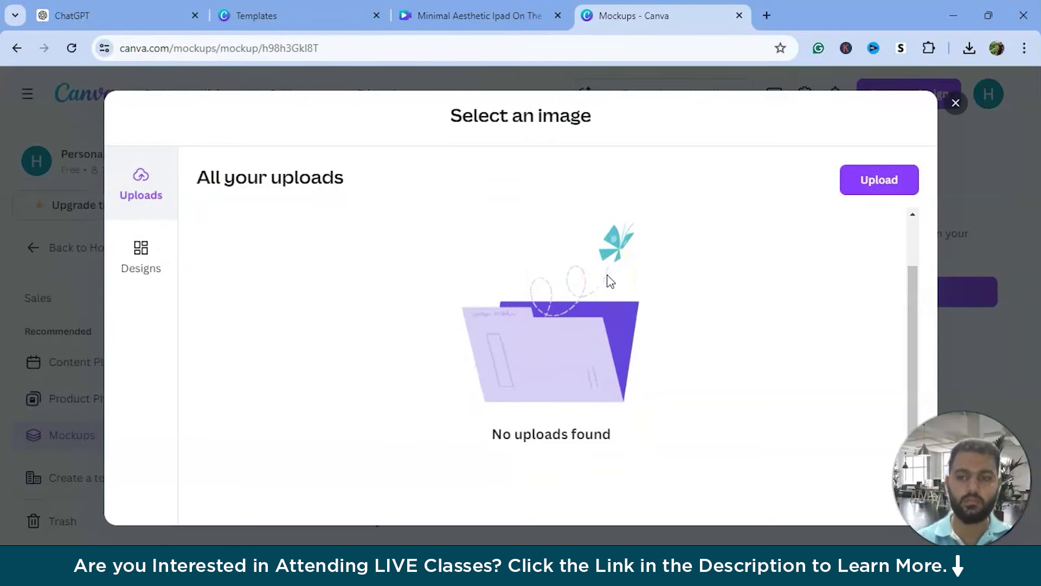
Upload the "The_first_chapter_of_a_digital_book" JPEG for the smartphone mockup and close the image selection.
click(862, 184)
click(244, 162)
click(385, 341)
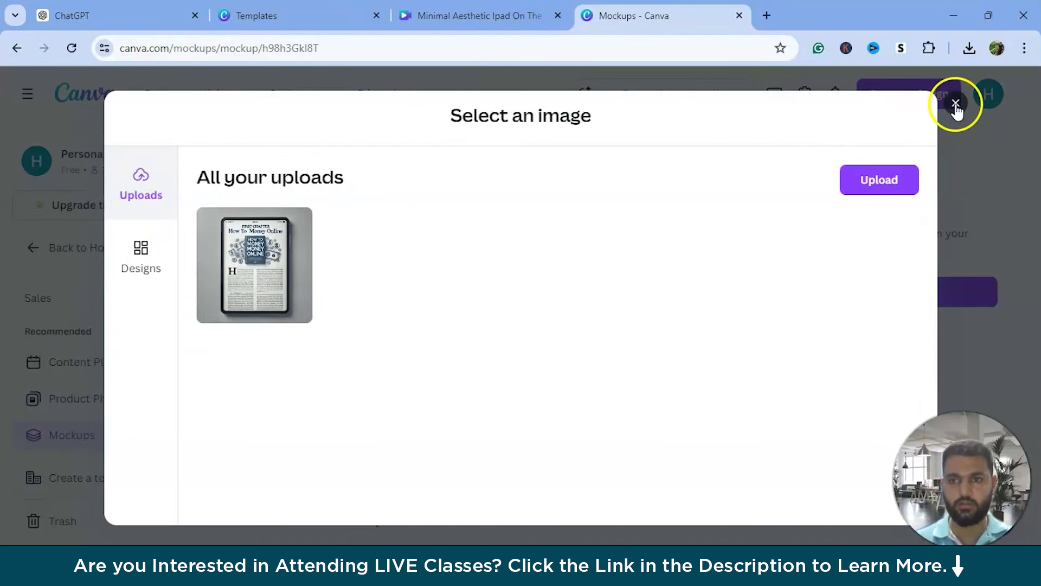
click(956, 104)
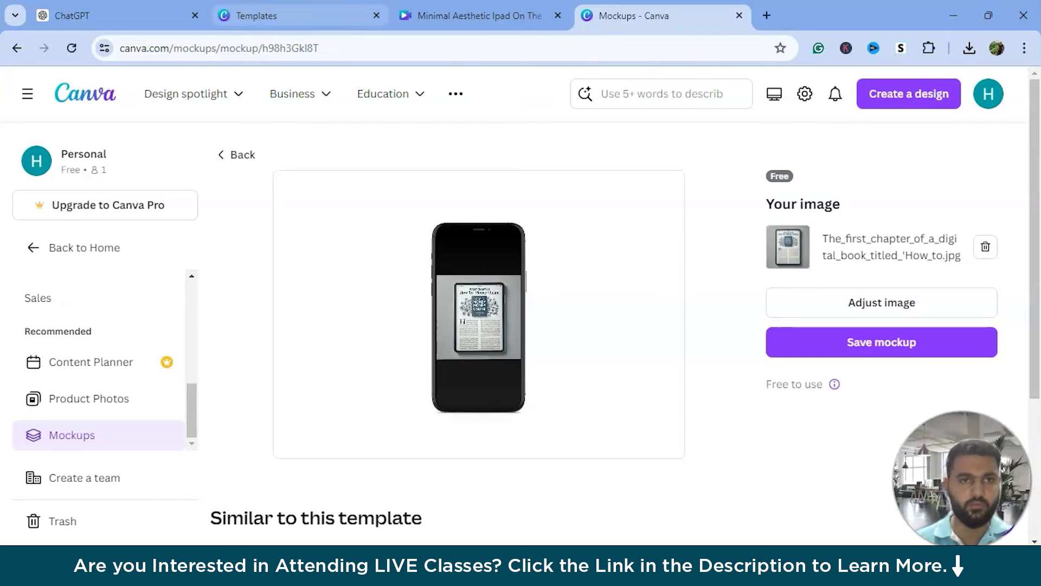
Switch to ChatGPT, ask it to "make the image vertical" and try to download the first-chapter JPEG from the reply.
click(148, 8)
click(481, 511)
text(i)
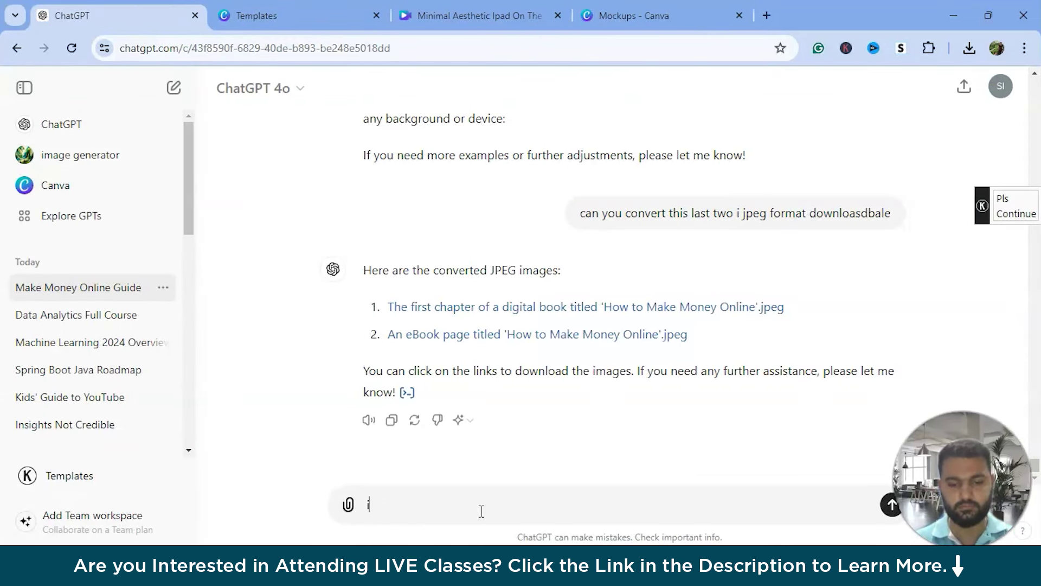
text(crea)
key(BackSpace)
key(BackSpace)
key(BackSpace)
key(BackSpace)
key(BackSpace)
text(make the image vertical)
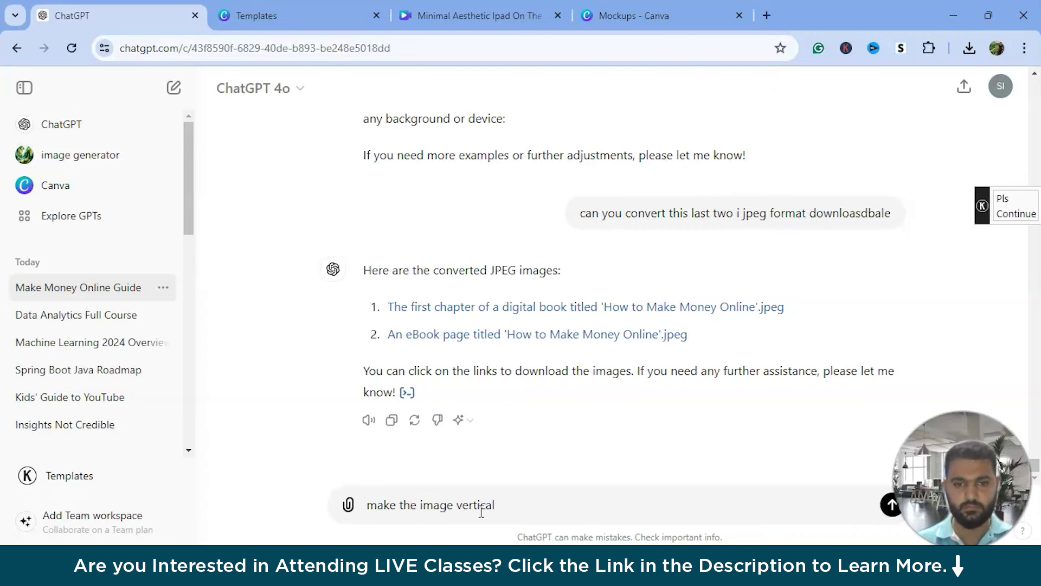
key(Return)
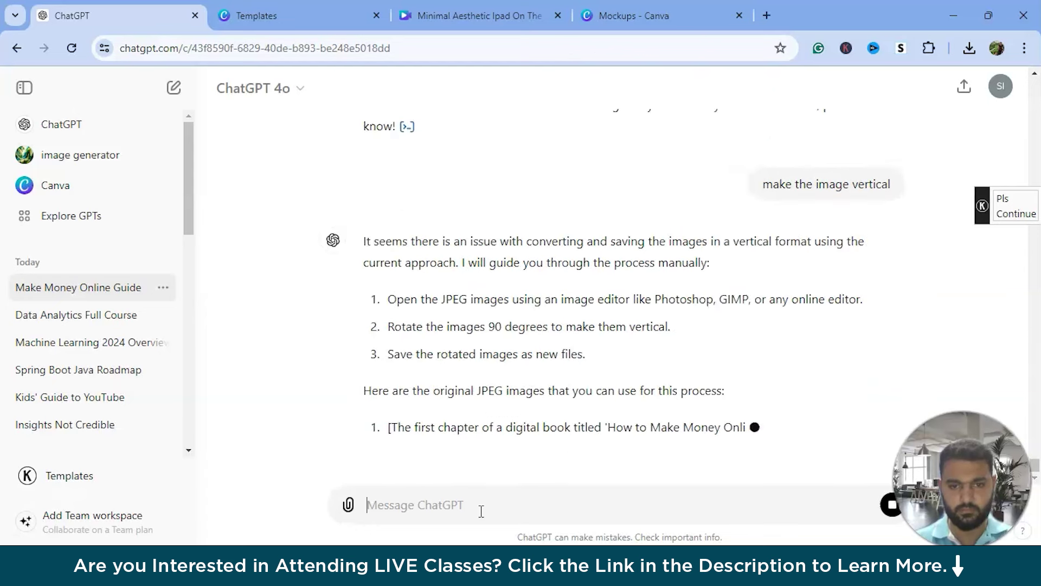
click(549, 330)
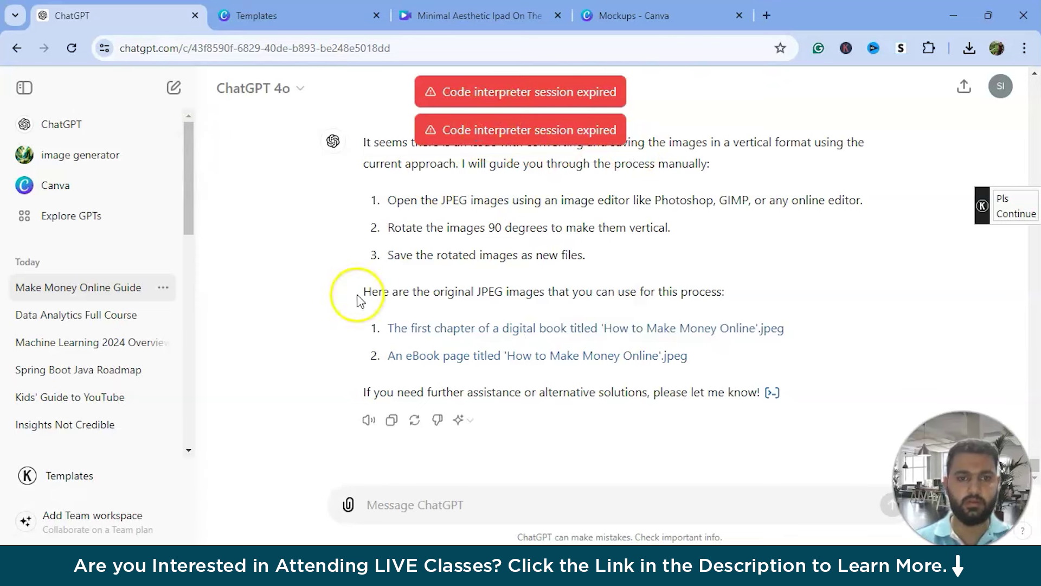
Start a new ChatGPT chat and request a cover poster for "how to make money online" in vertical format.
click(173, 87)
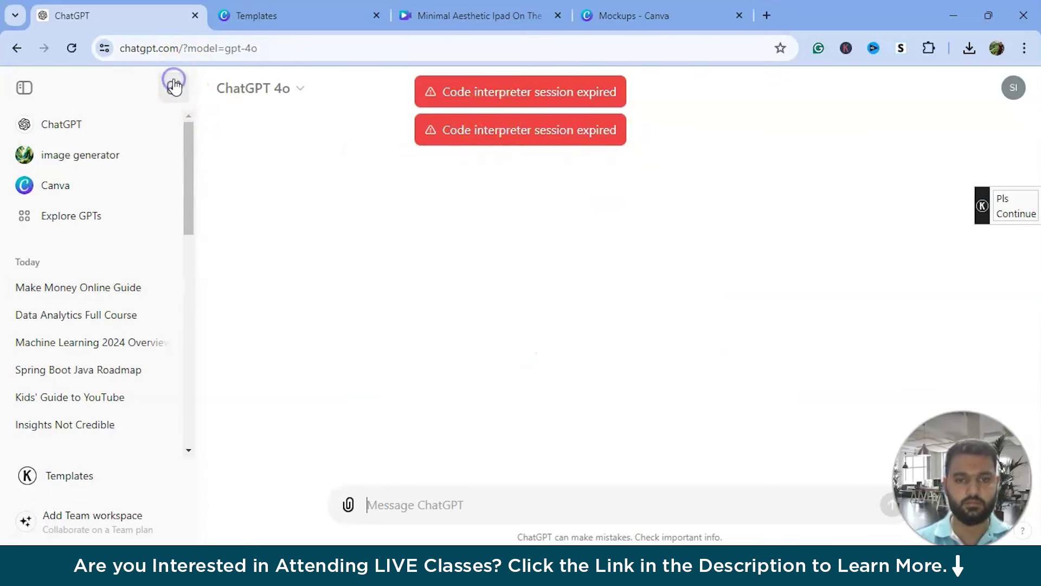
text(give me cover pos)
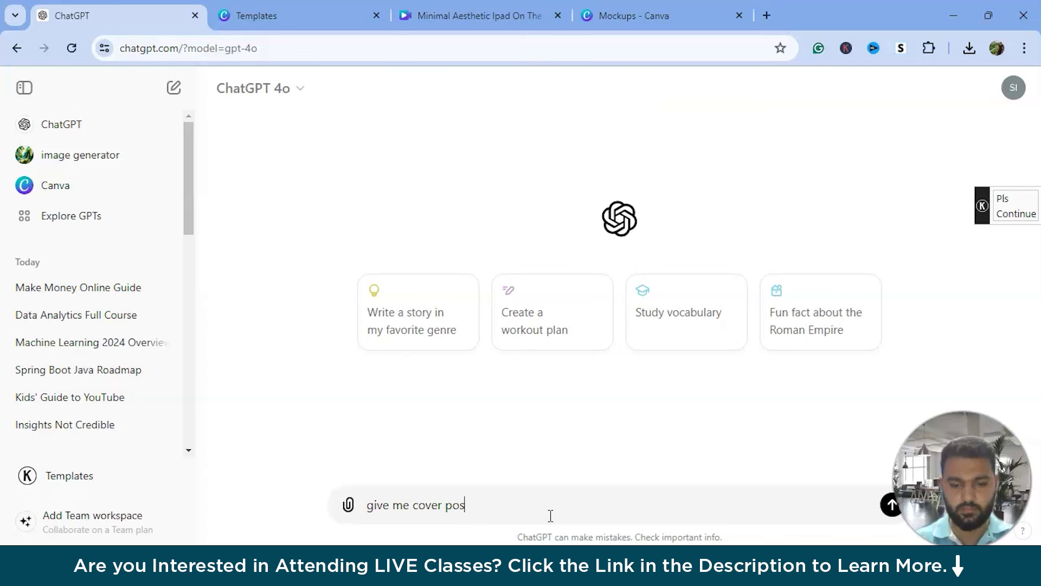
text(ter for how to make monet)
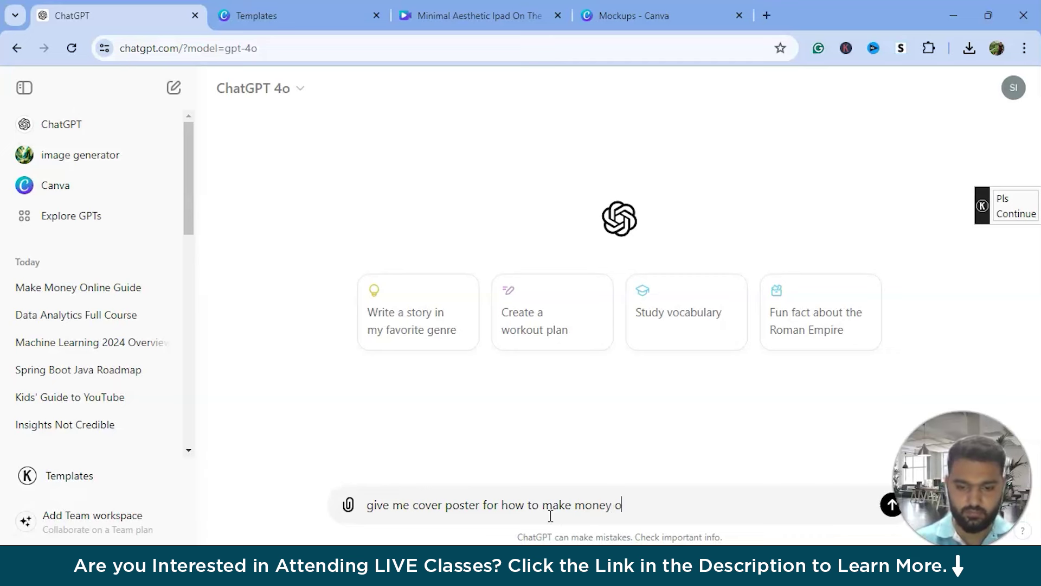
text( online make it in vert)
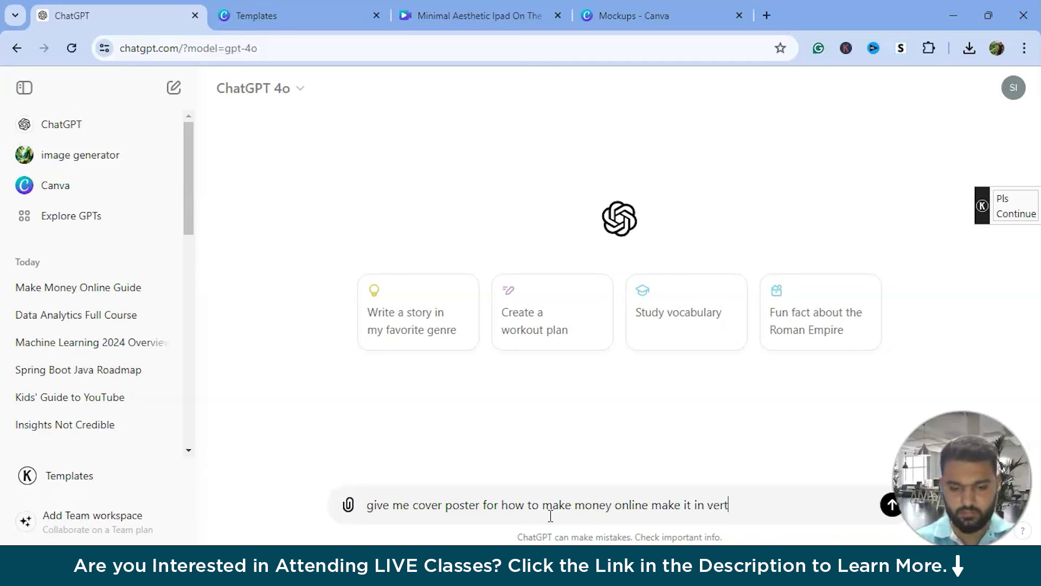
text(ical forma)
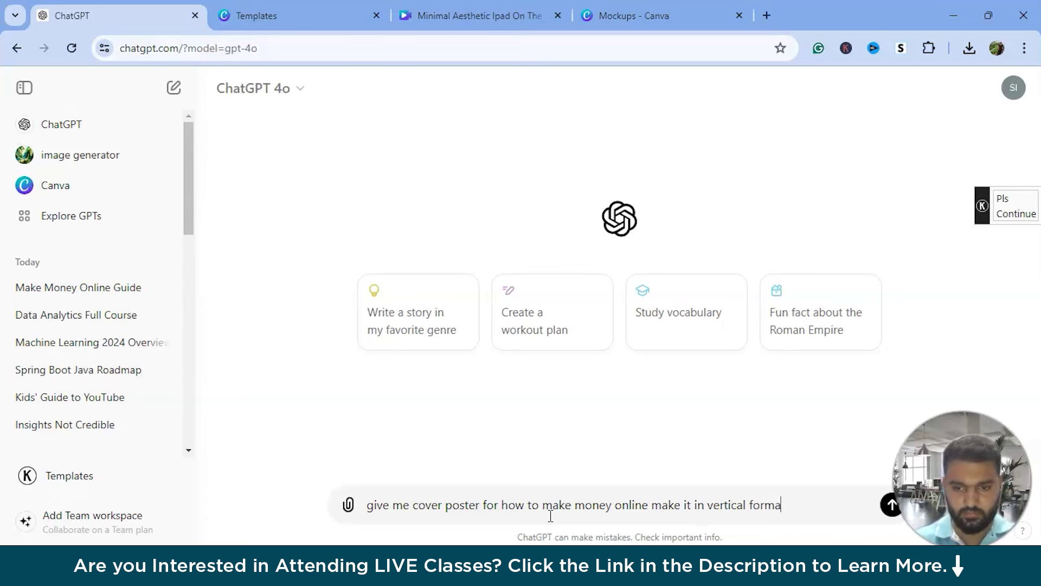
Replace the drafted follow-up message with "show me more" and send it to generate another vertical poster.
text(how)
text( to)
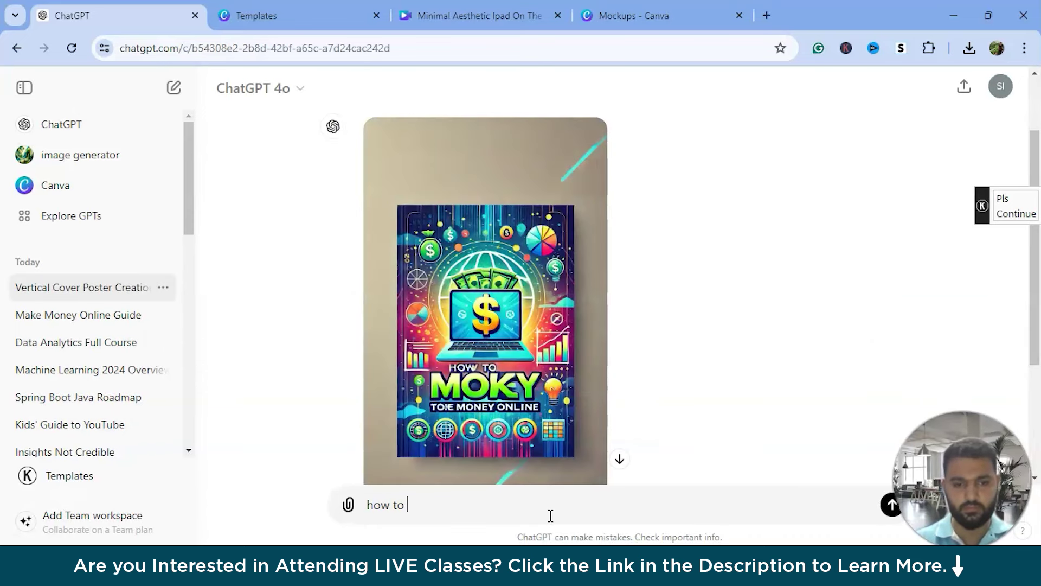
key(ctrl+a)
text(show me more)
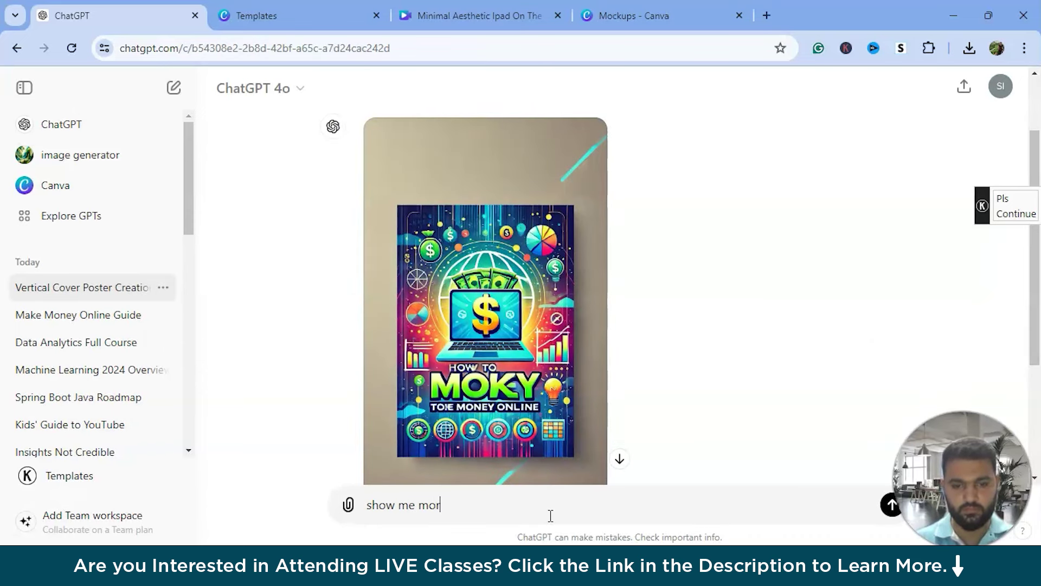
key(Return)
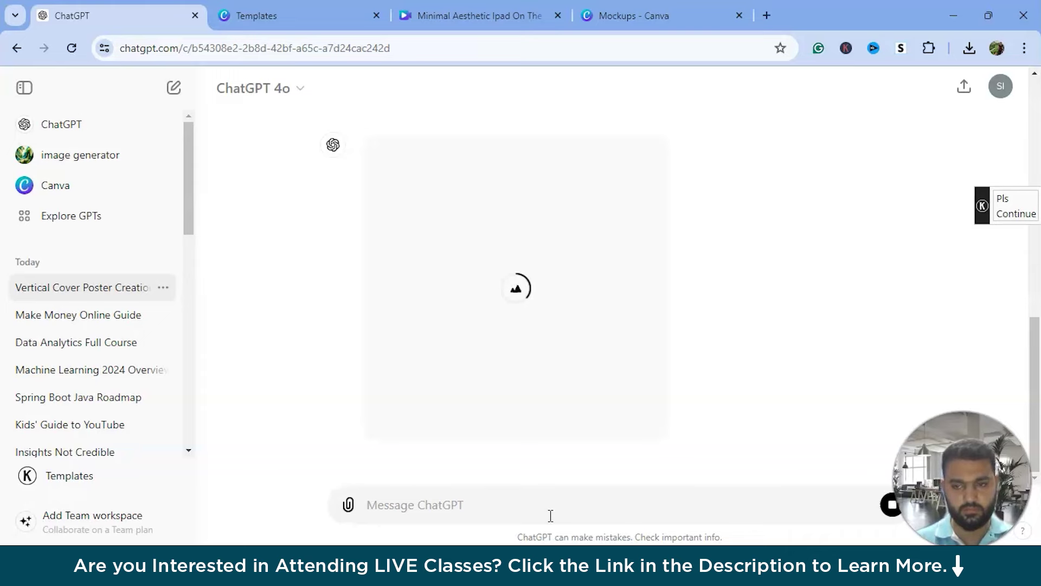
Open the newly generated vertical "How to Make Money Online" poster with the hanging light bulbs in full view.
scroll(550, 515, up, 2)
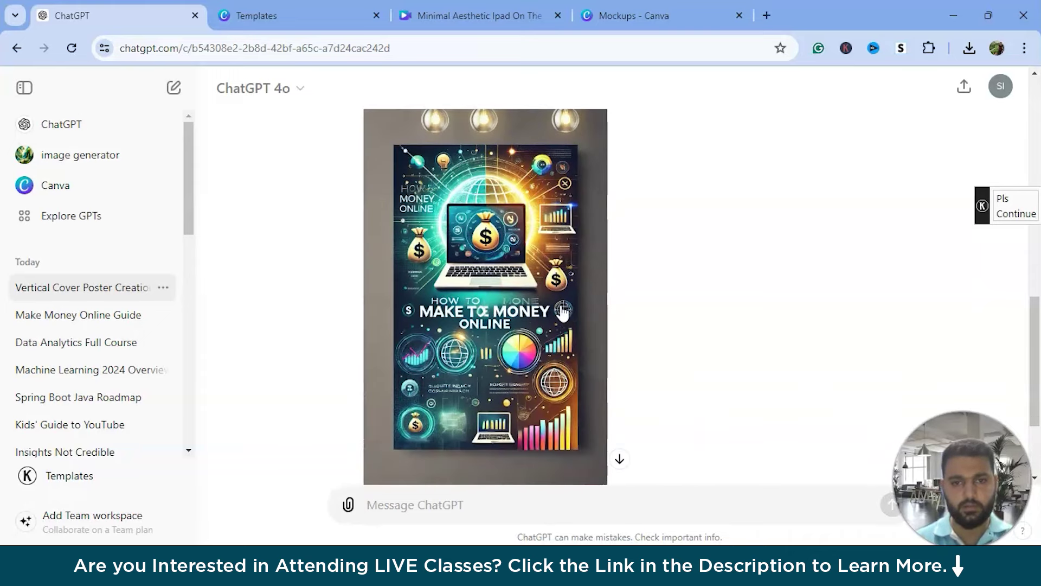
click(515, 350)
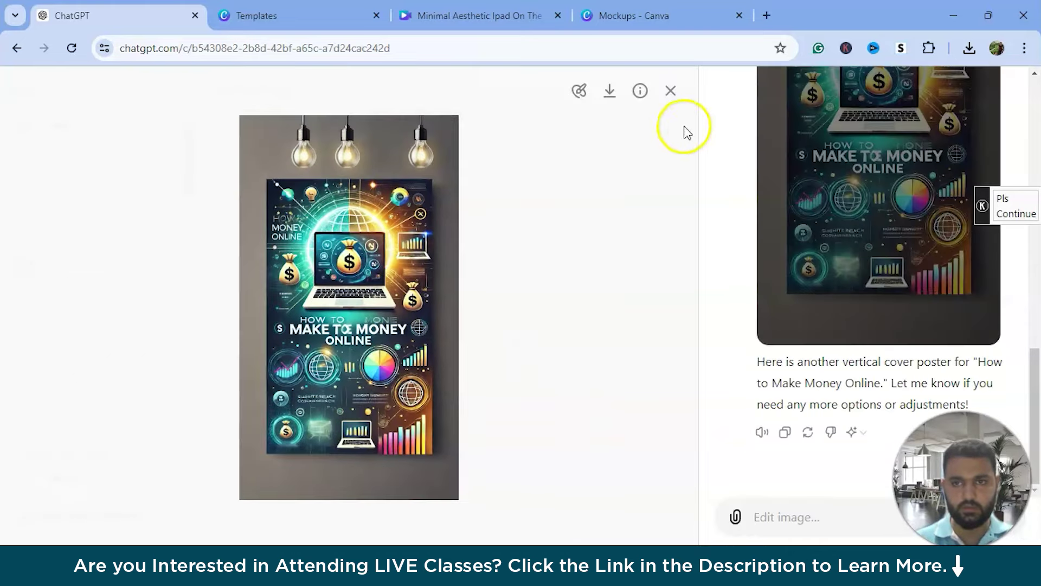